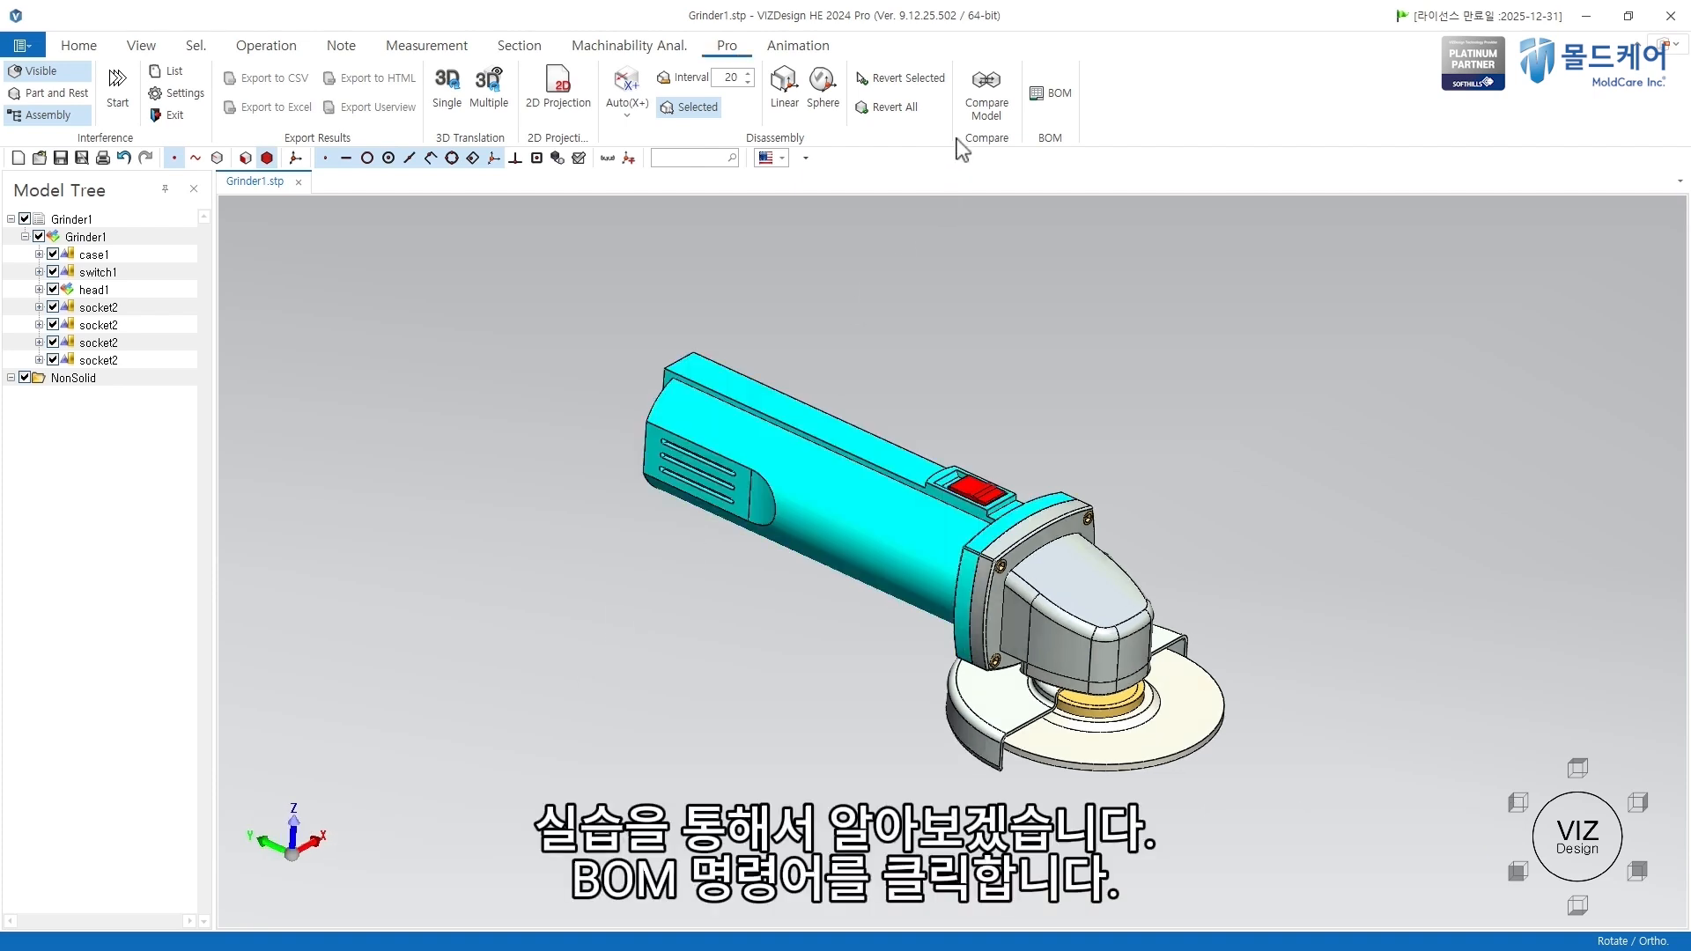
Step: Open the bill of materials for the Grinder1 assembly and look through its BOM List, Part List and Part tables
click(1044, 95)
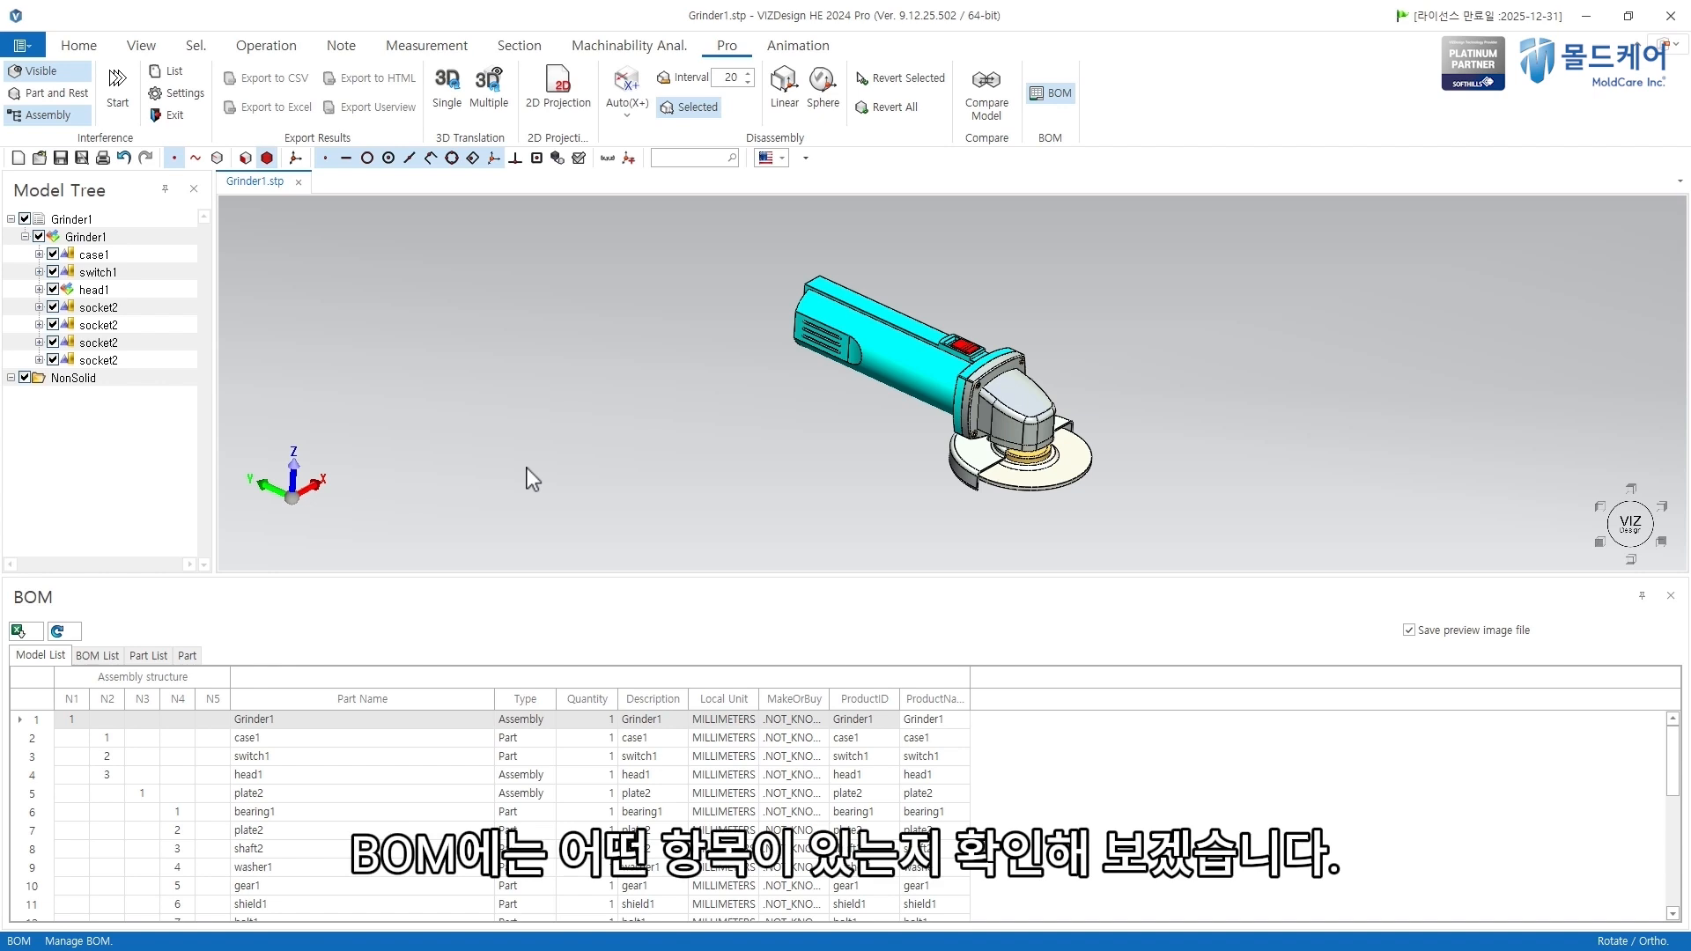
click(98, 659)
click(150, 664)
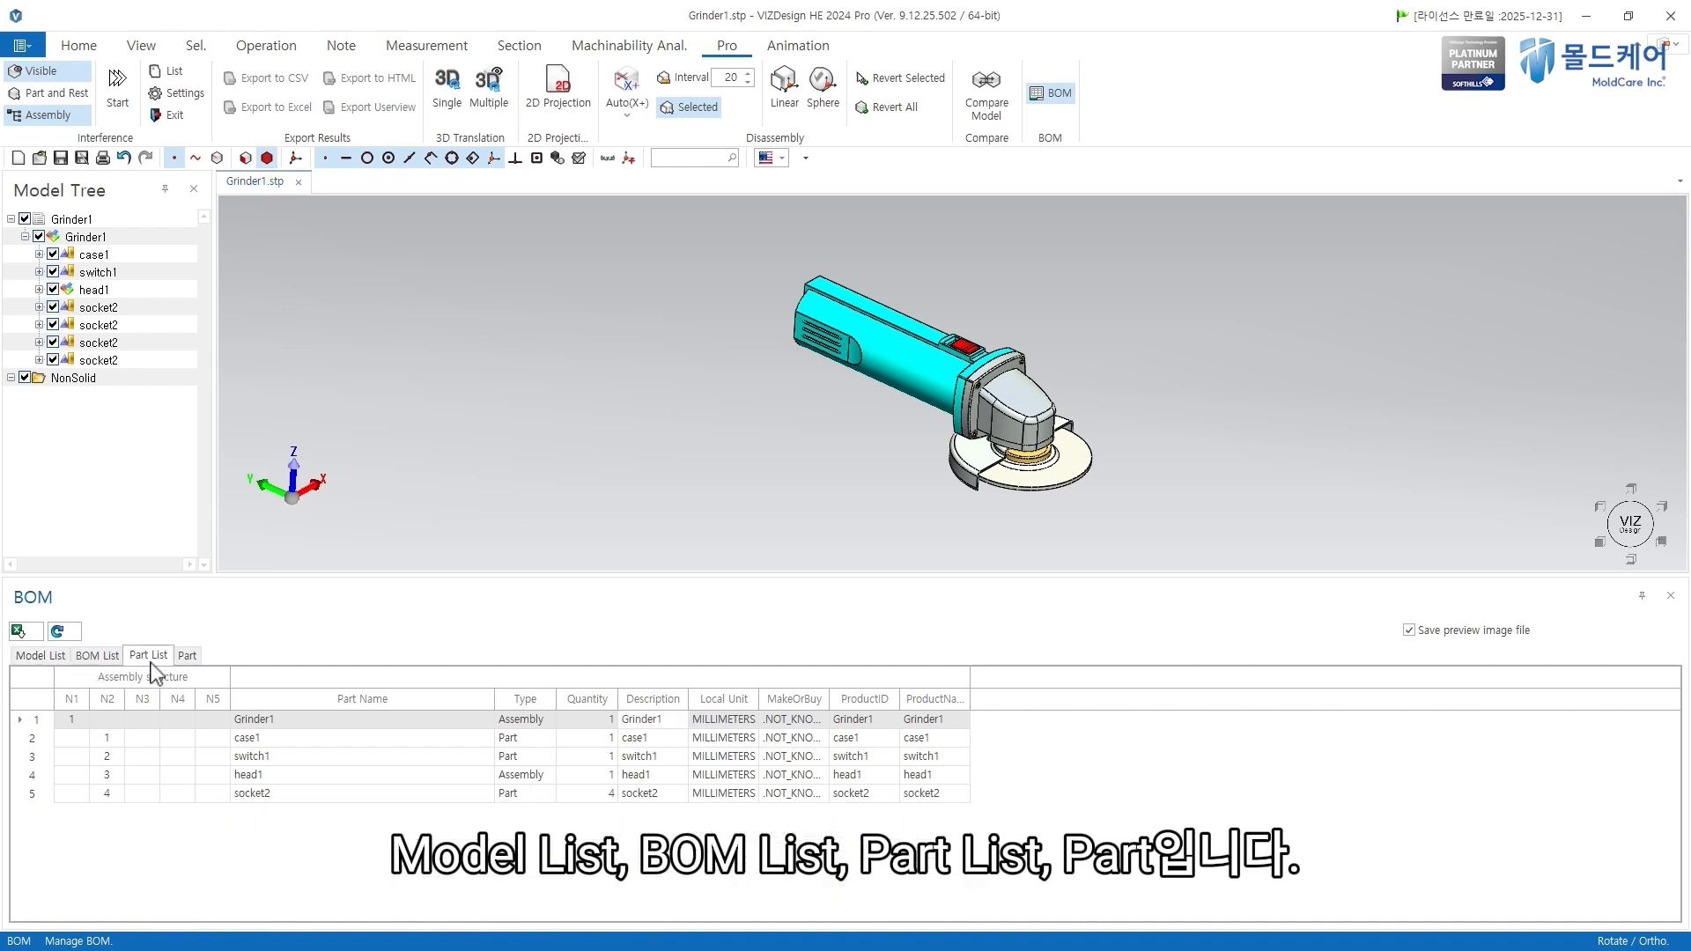
click(187, 659)
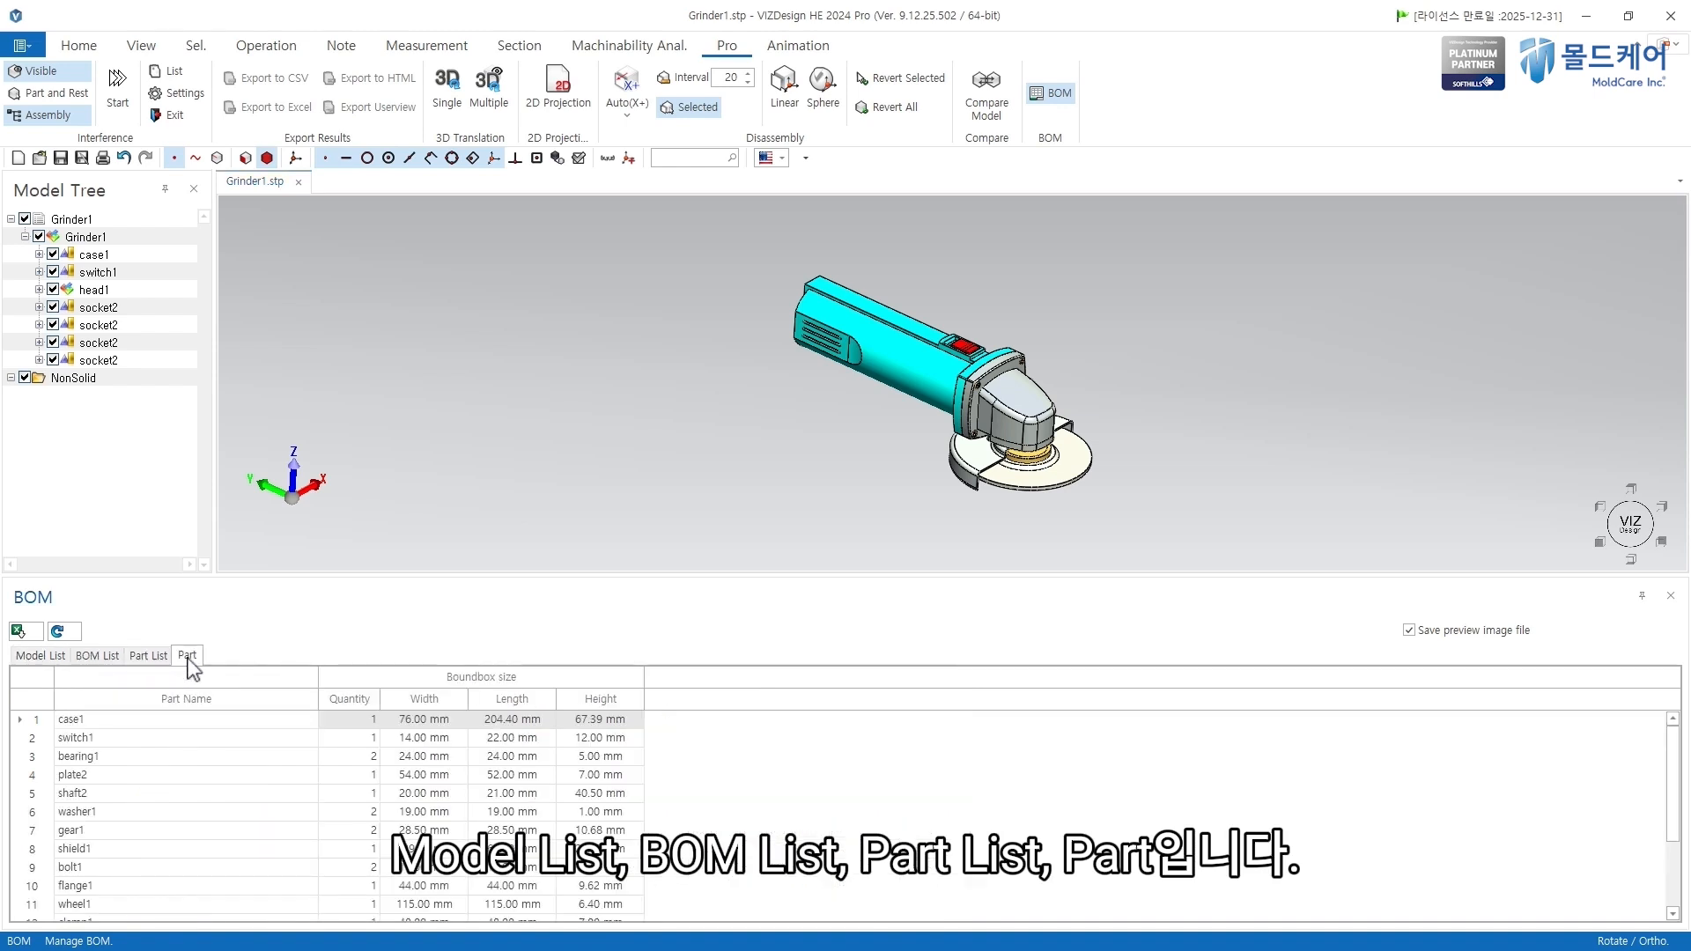
Step: Compare how the Model List and the BOM List count repeated parts, down to the socket2 rows
click(27, 659)
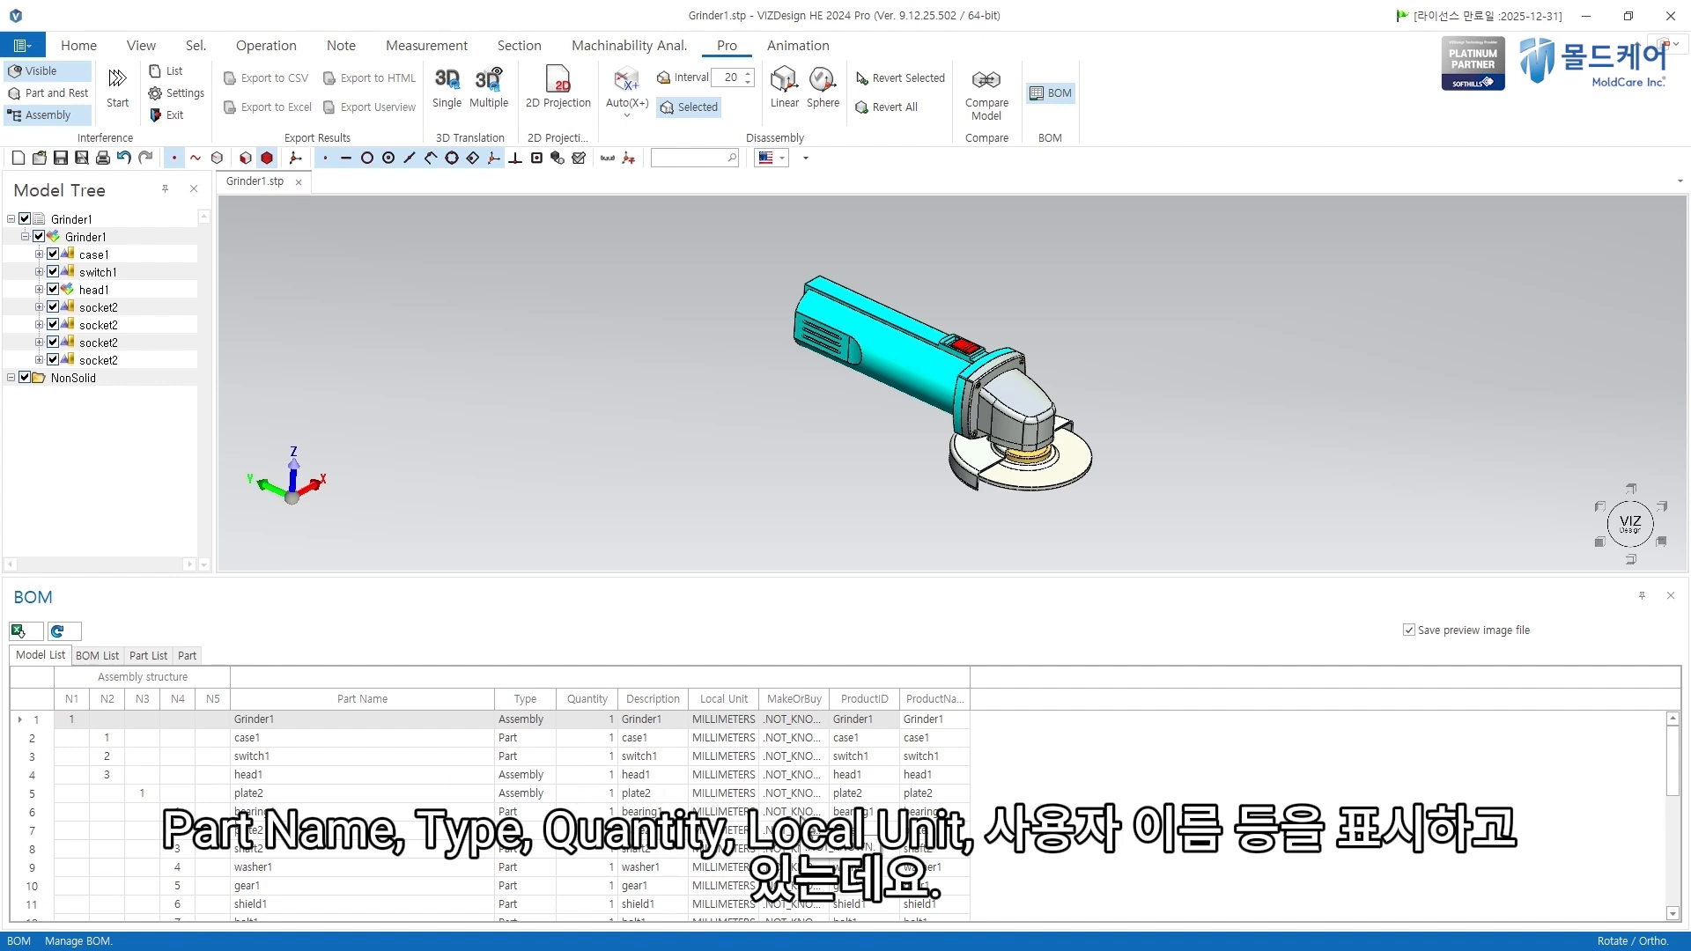
click(99, 656)
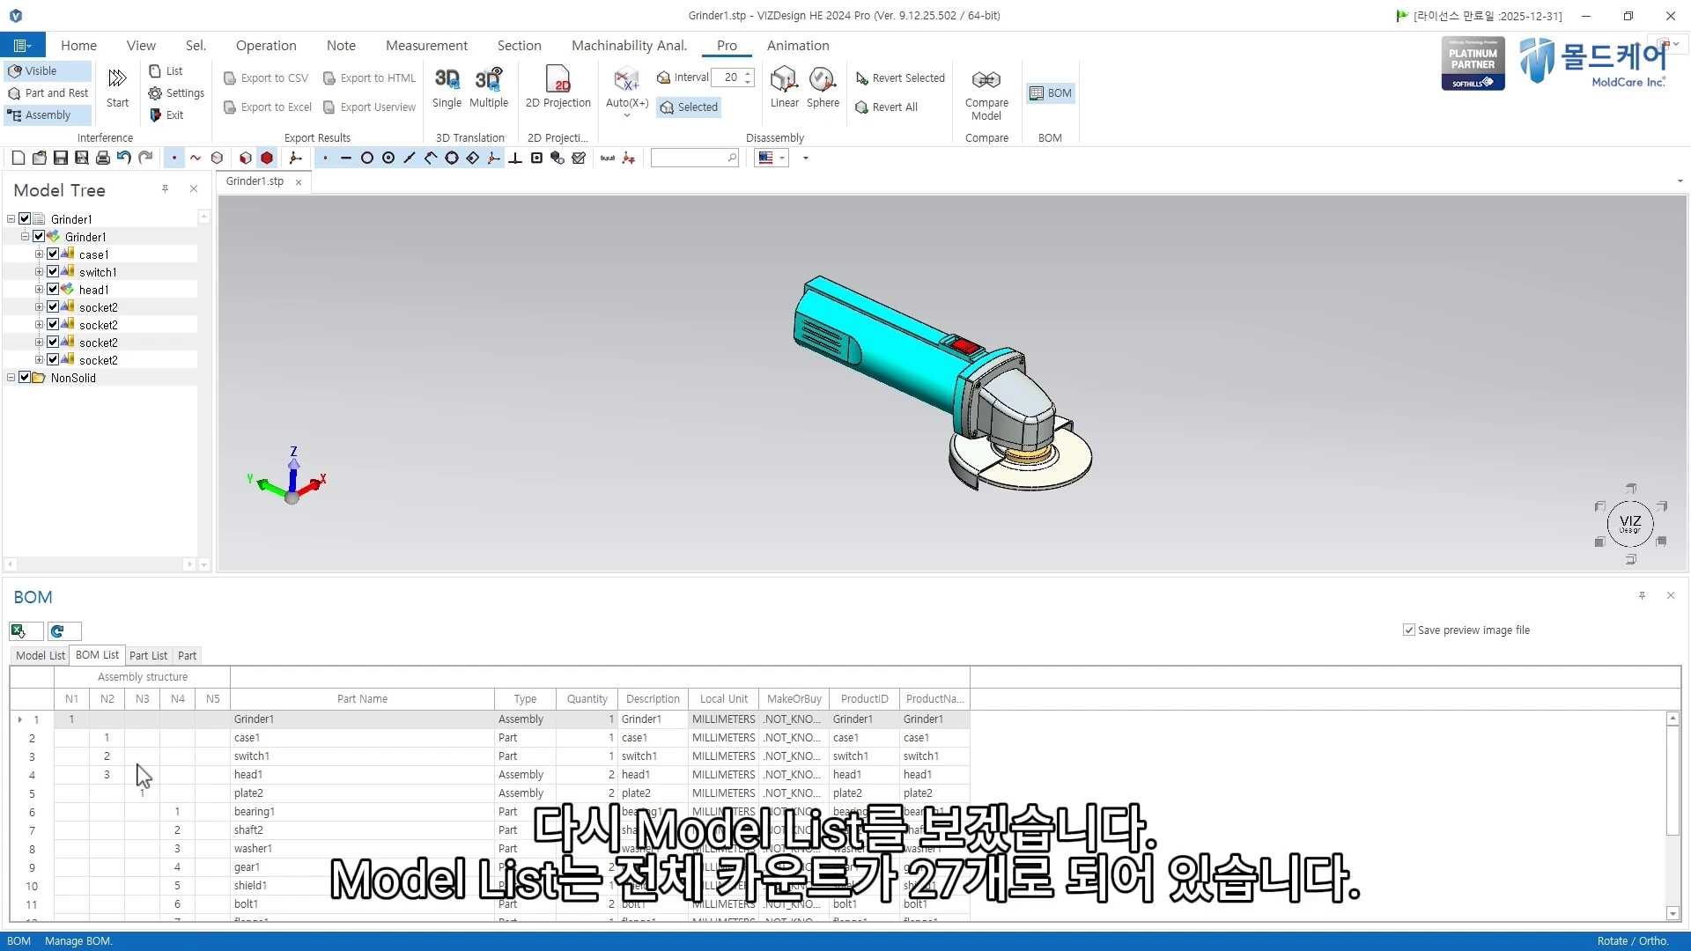
click(41, 659)
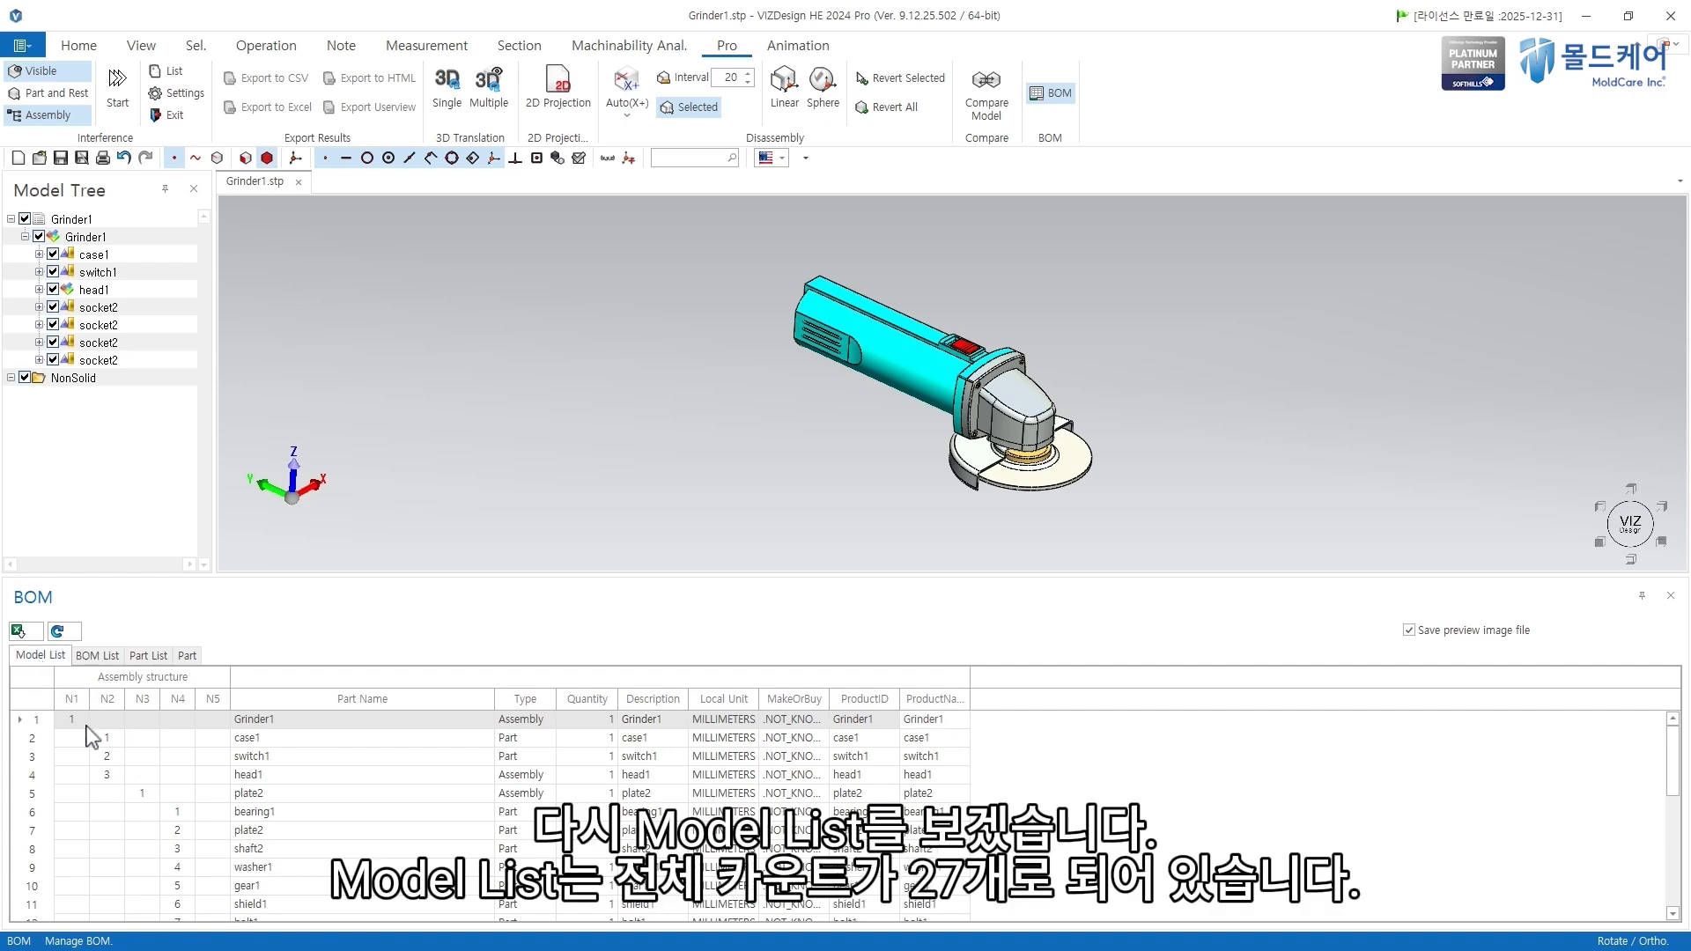
scroll(27, 802, down, 5)
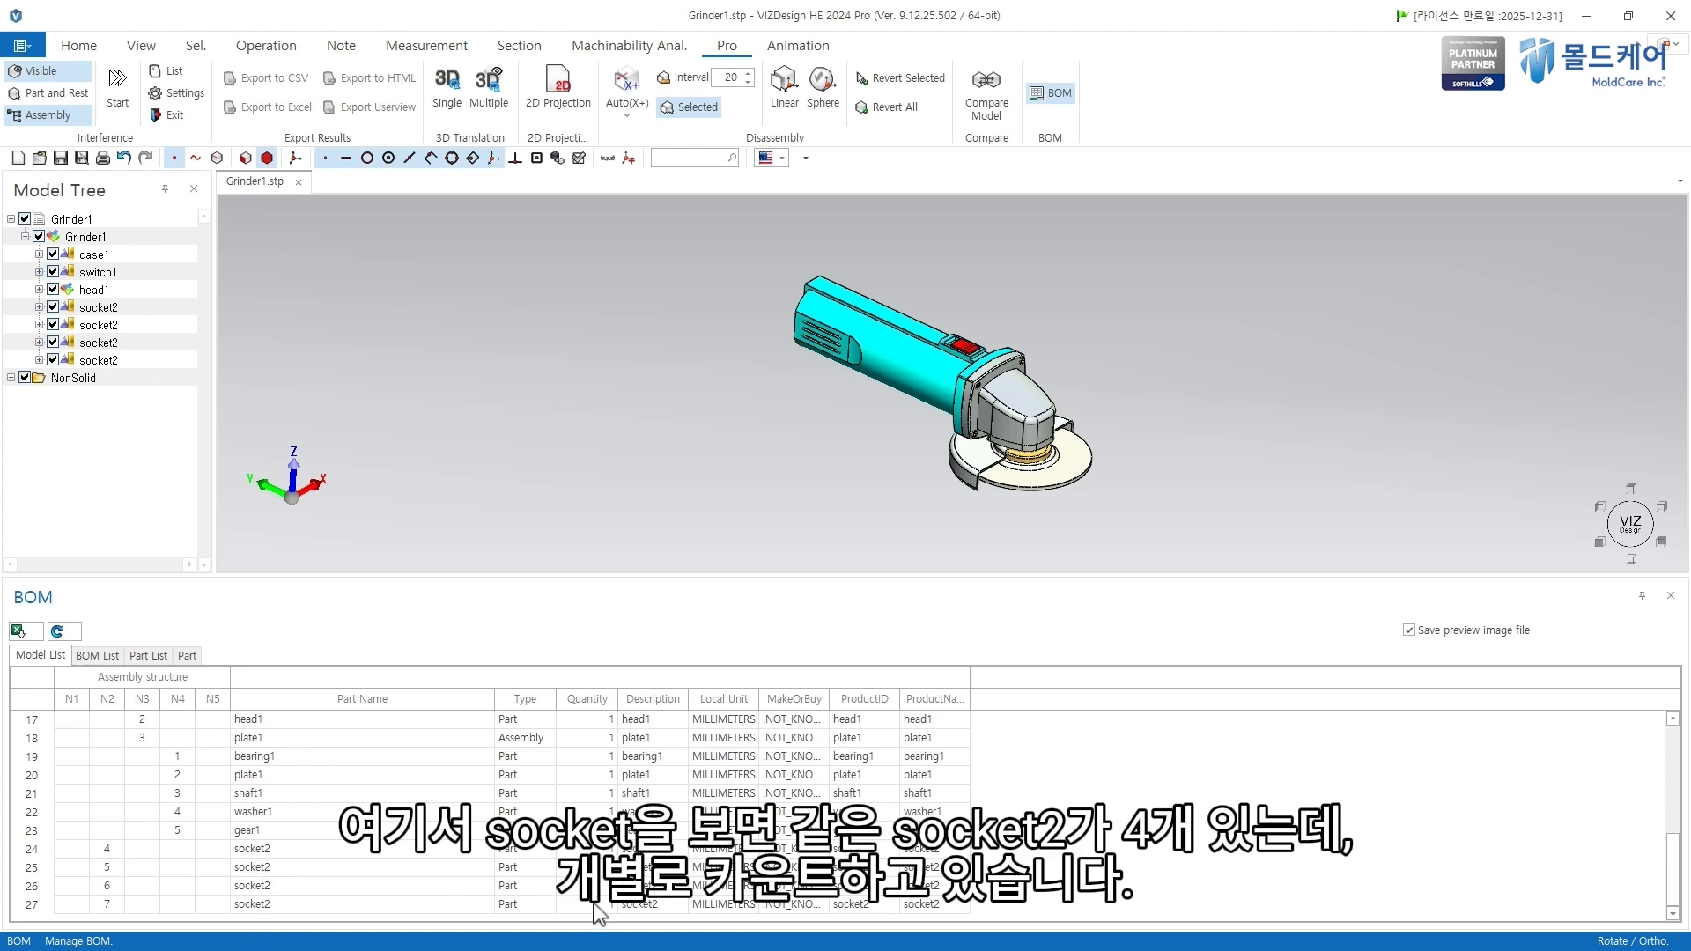
click(110, 659)
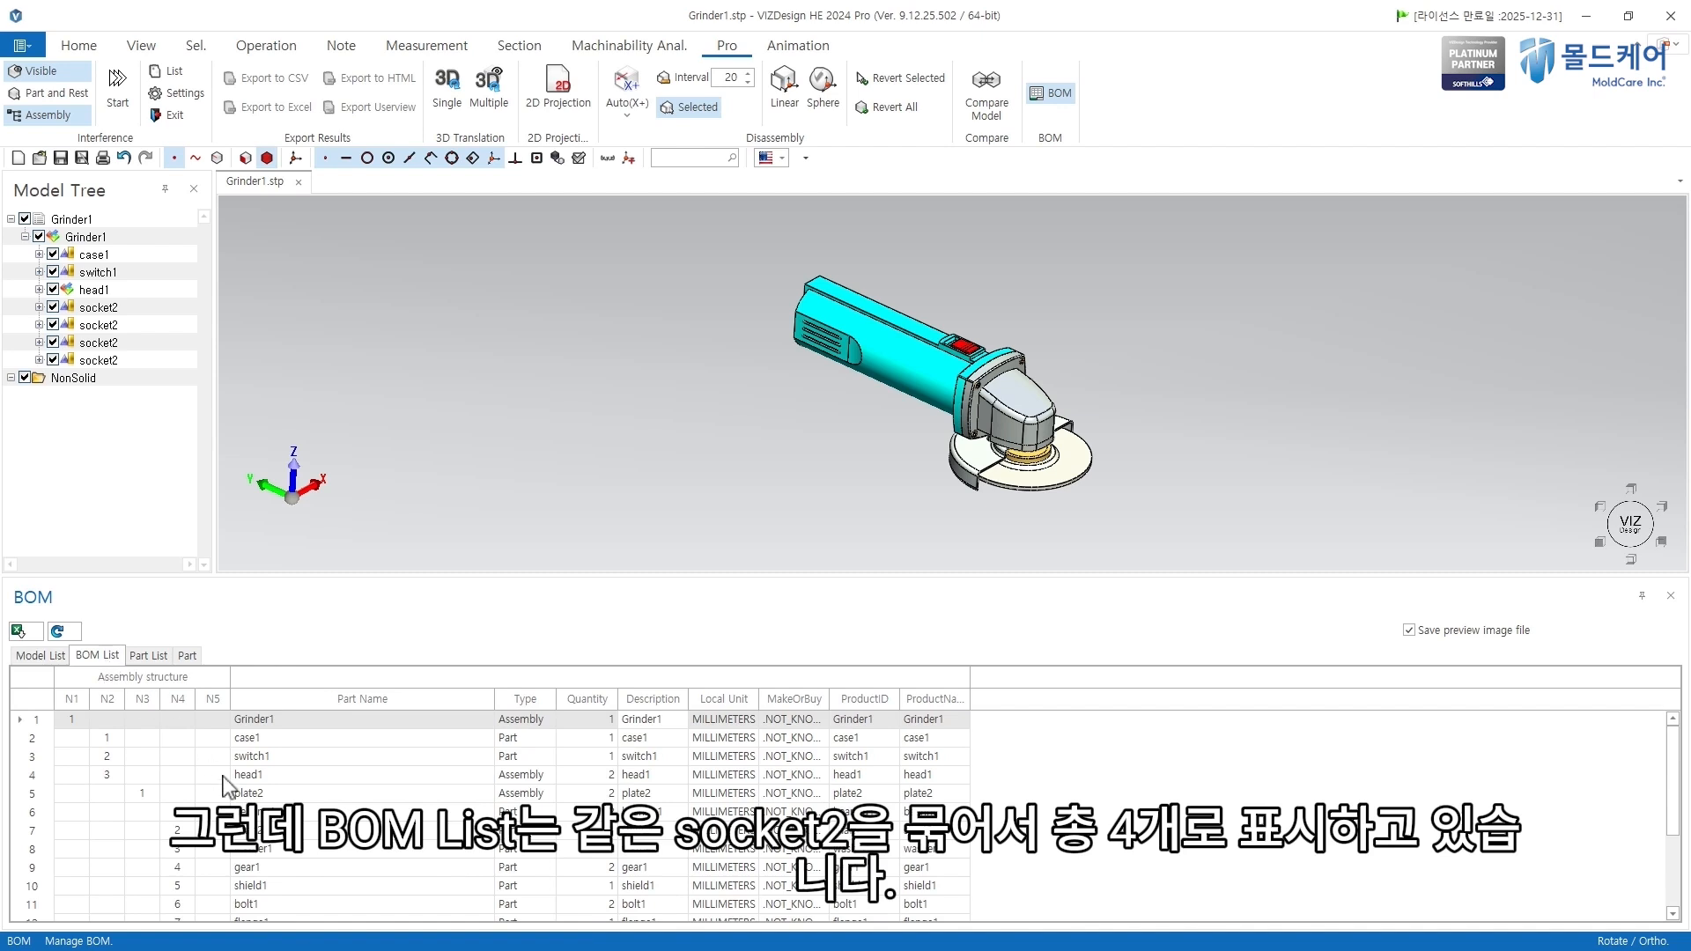
scroll(256, 846, down, 2)
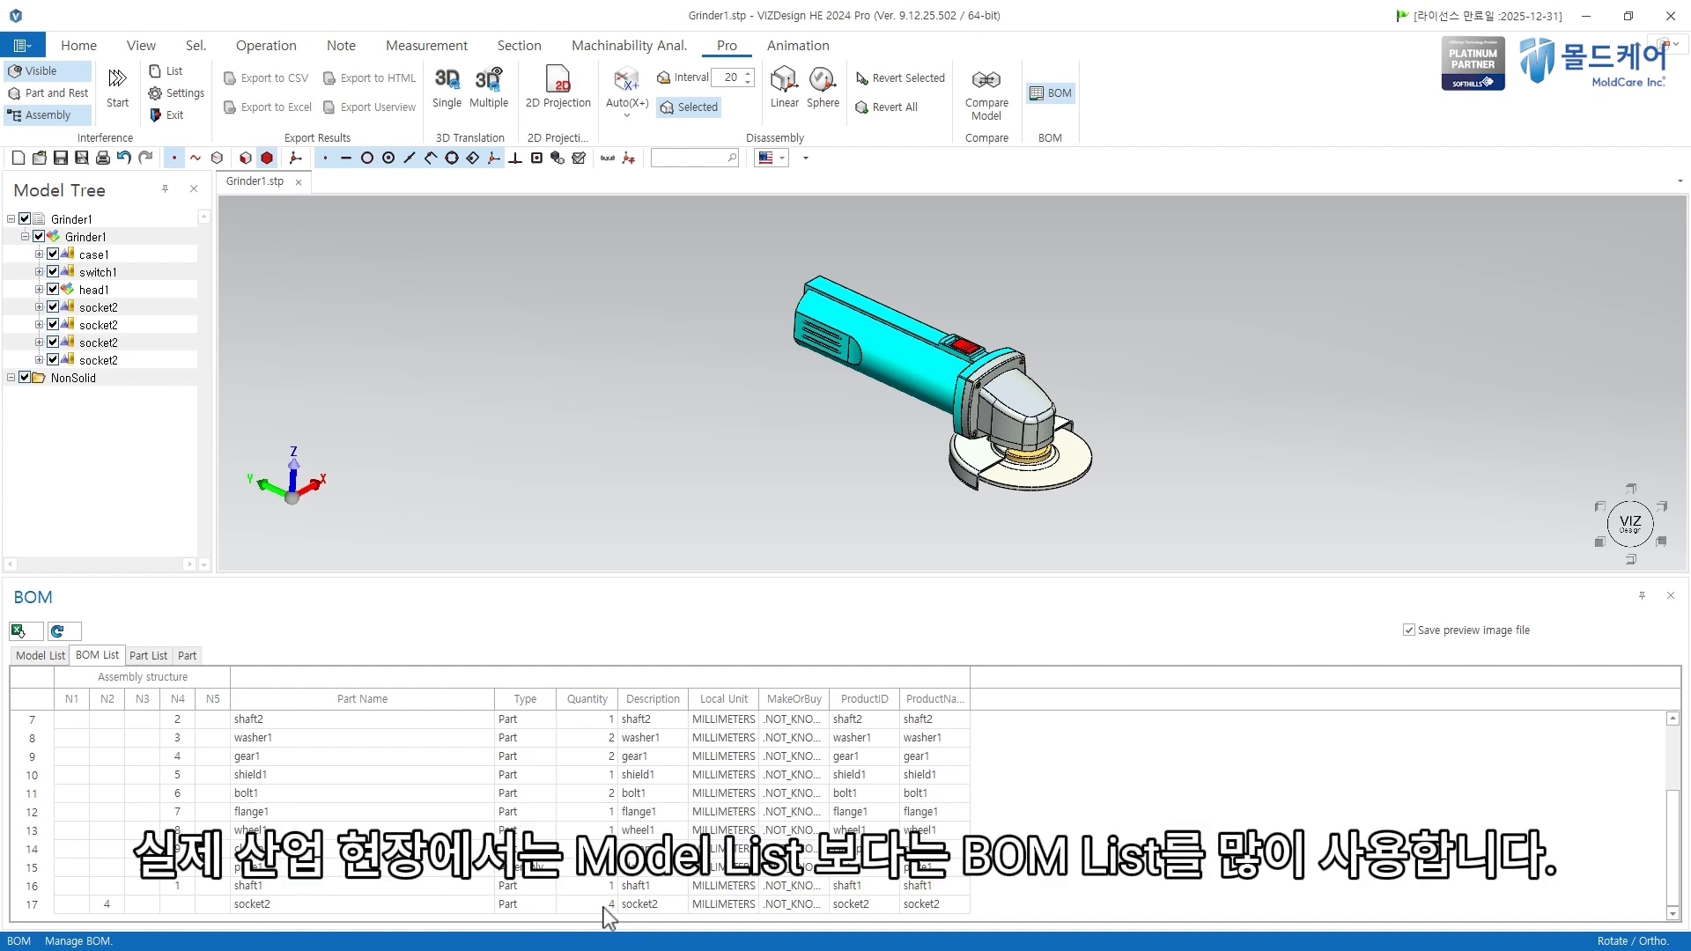
Step: Review the Part List and the complete Part table with its quantities and bounding box sizes
click(150, 661)
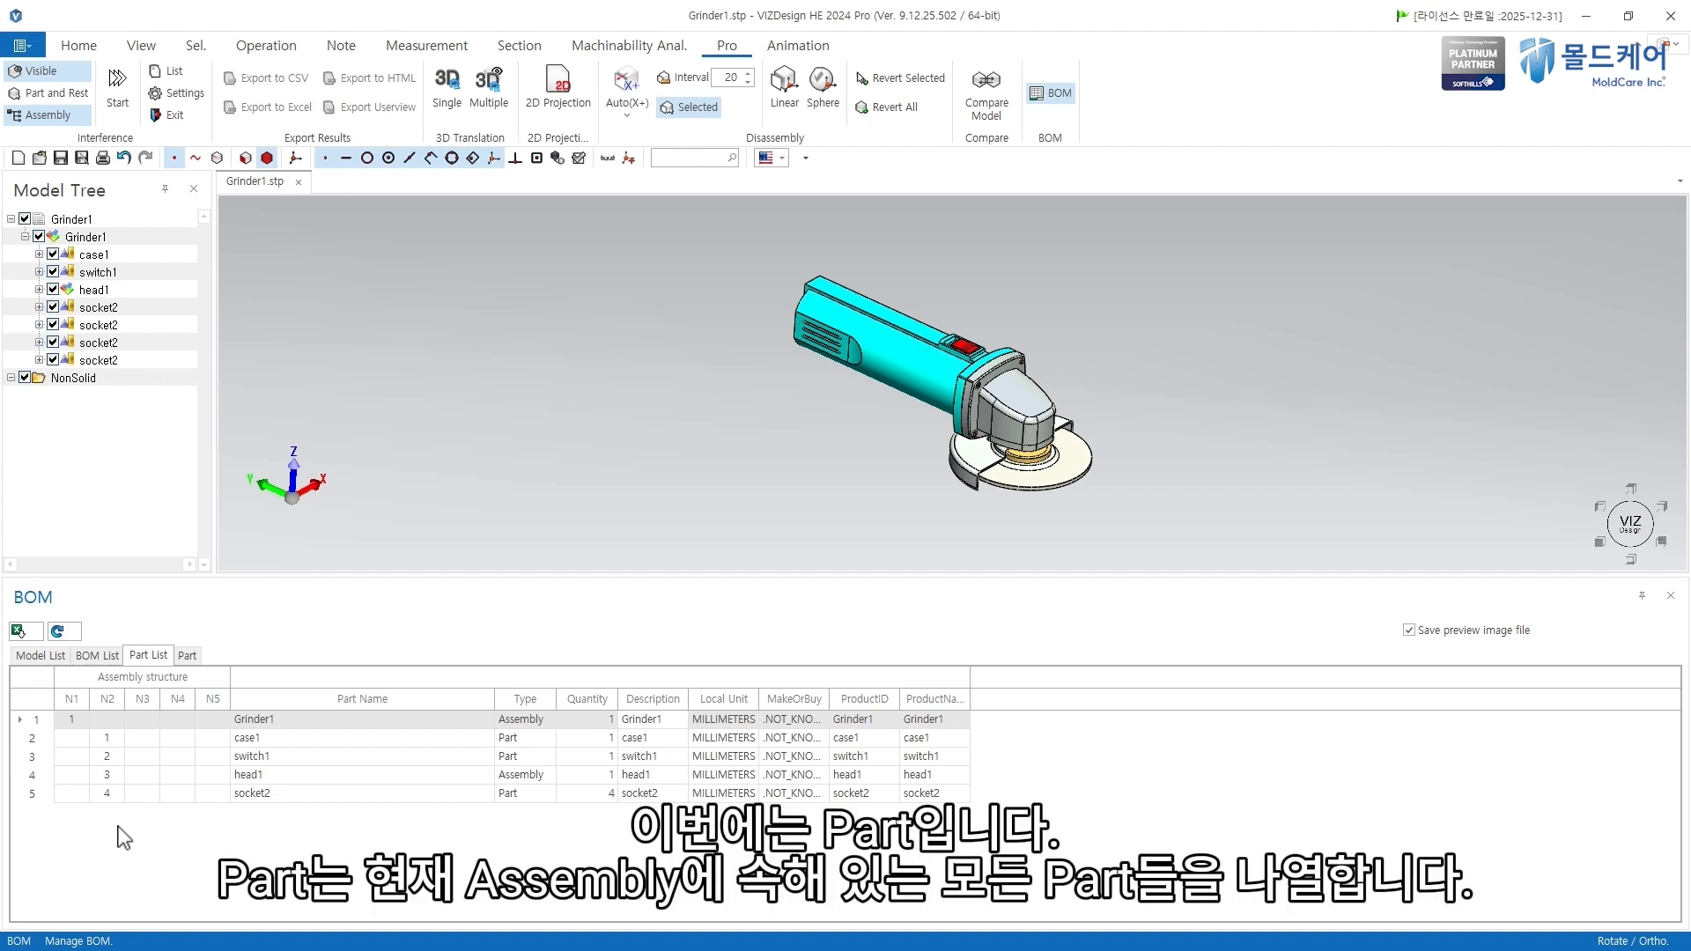
click(187, 656)
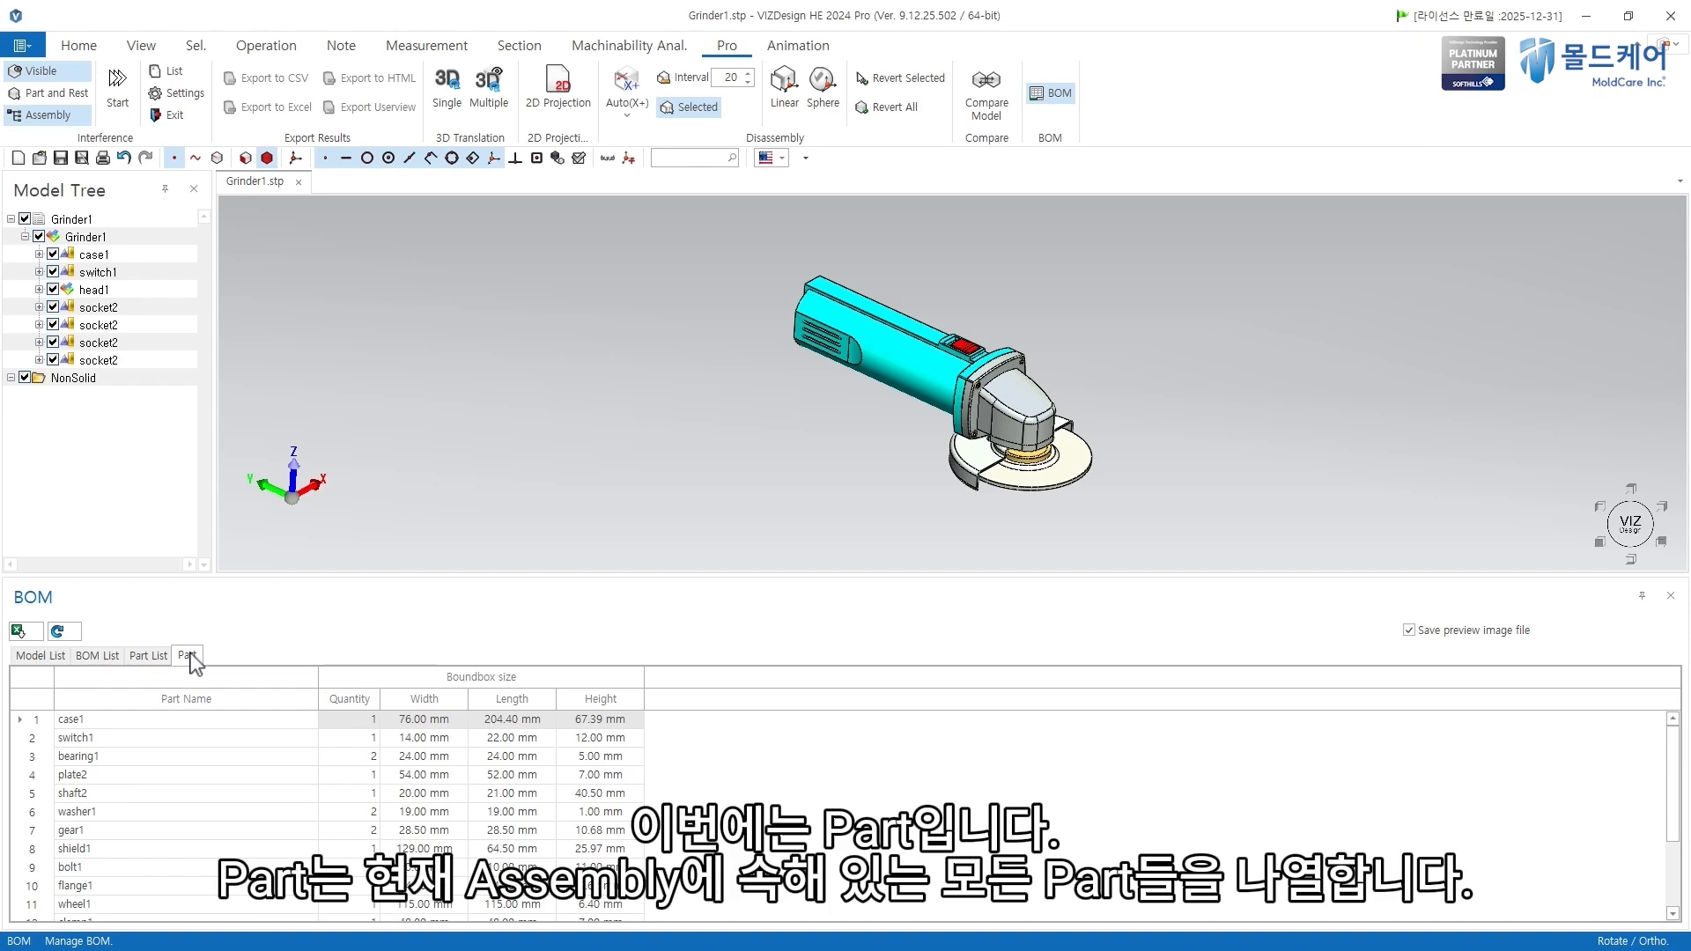
scroll(158, 793, down, 2)
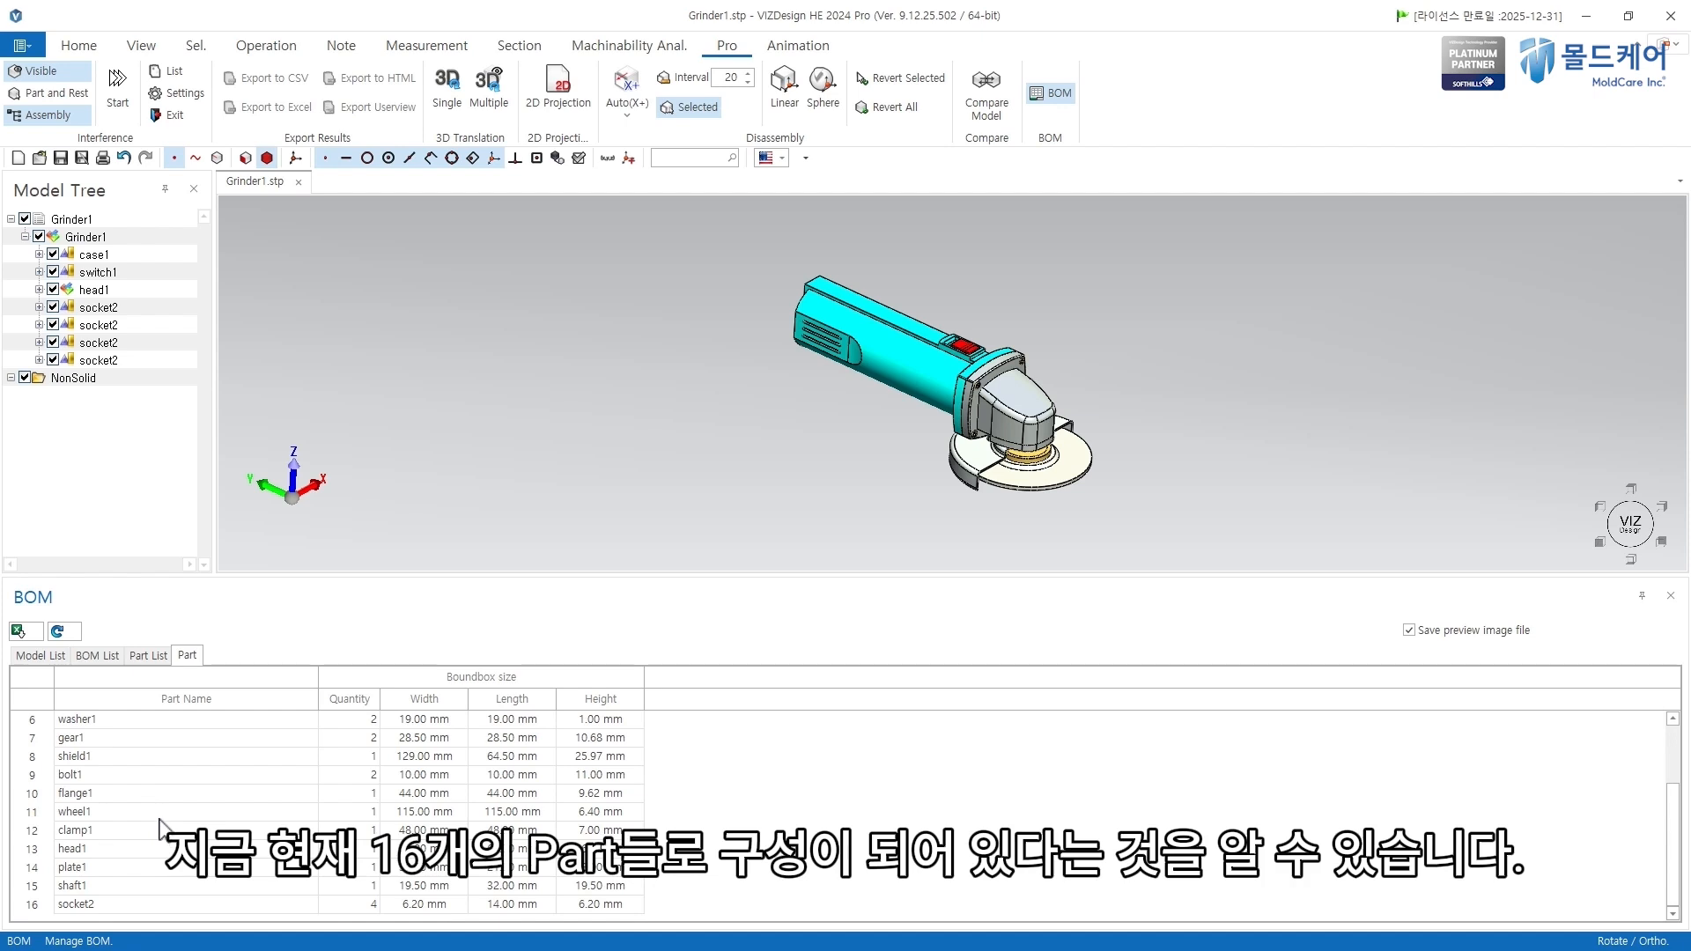
scroll(161, 828, up, 2)
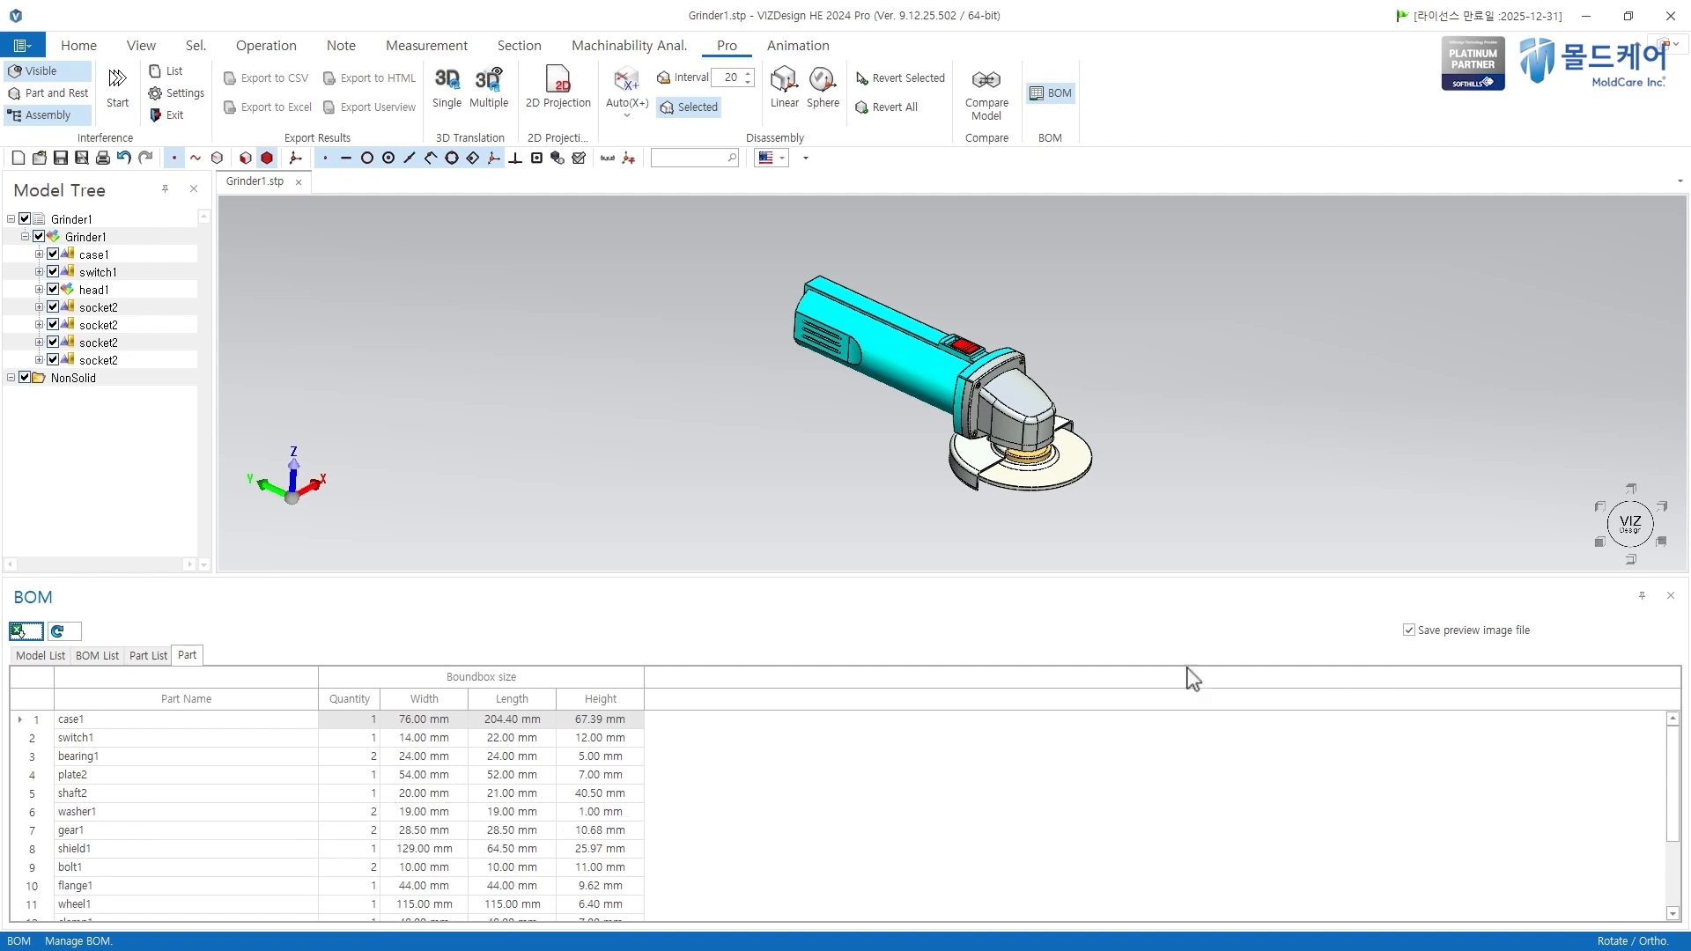
Step: Export the bill of materials to Excel as 20250903_Grinder1_BOM.xlsx in the 예제 folder and open the exported file
click(24, 638)
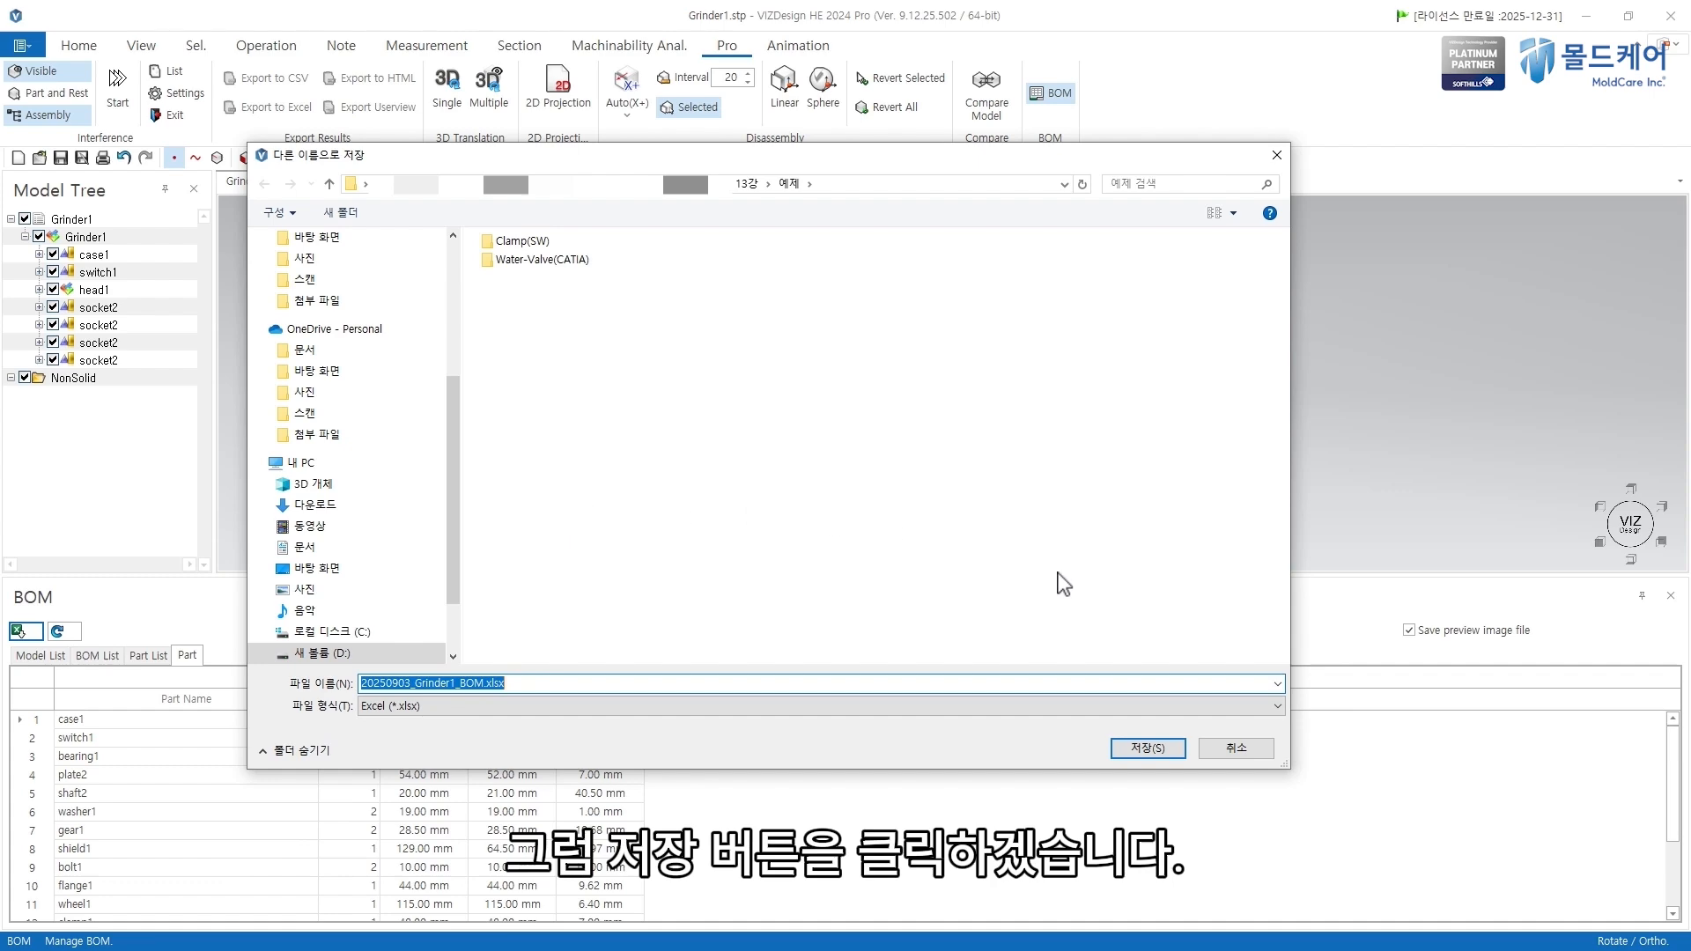
click(1149, 748)
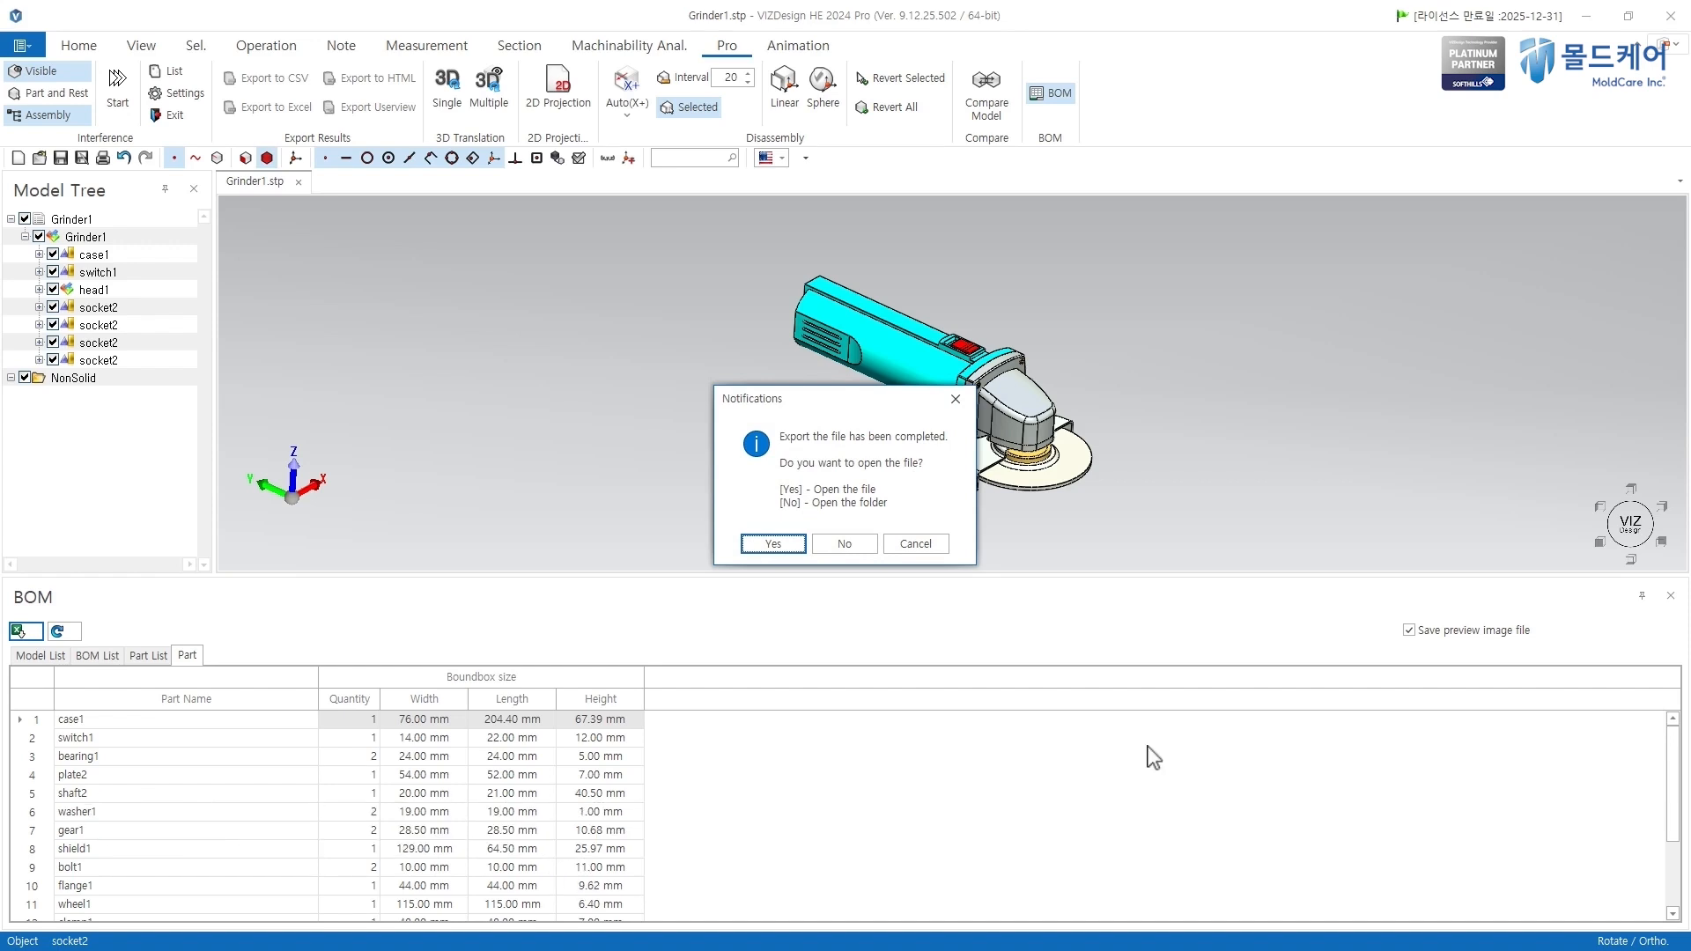
click(781, 543)
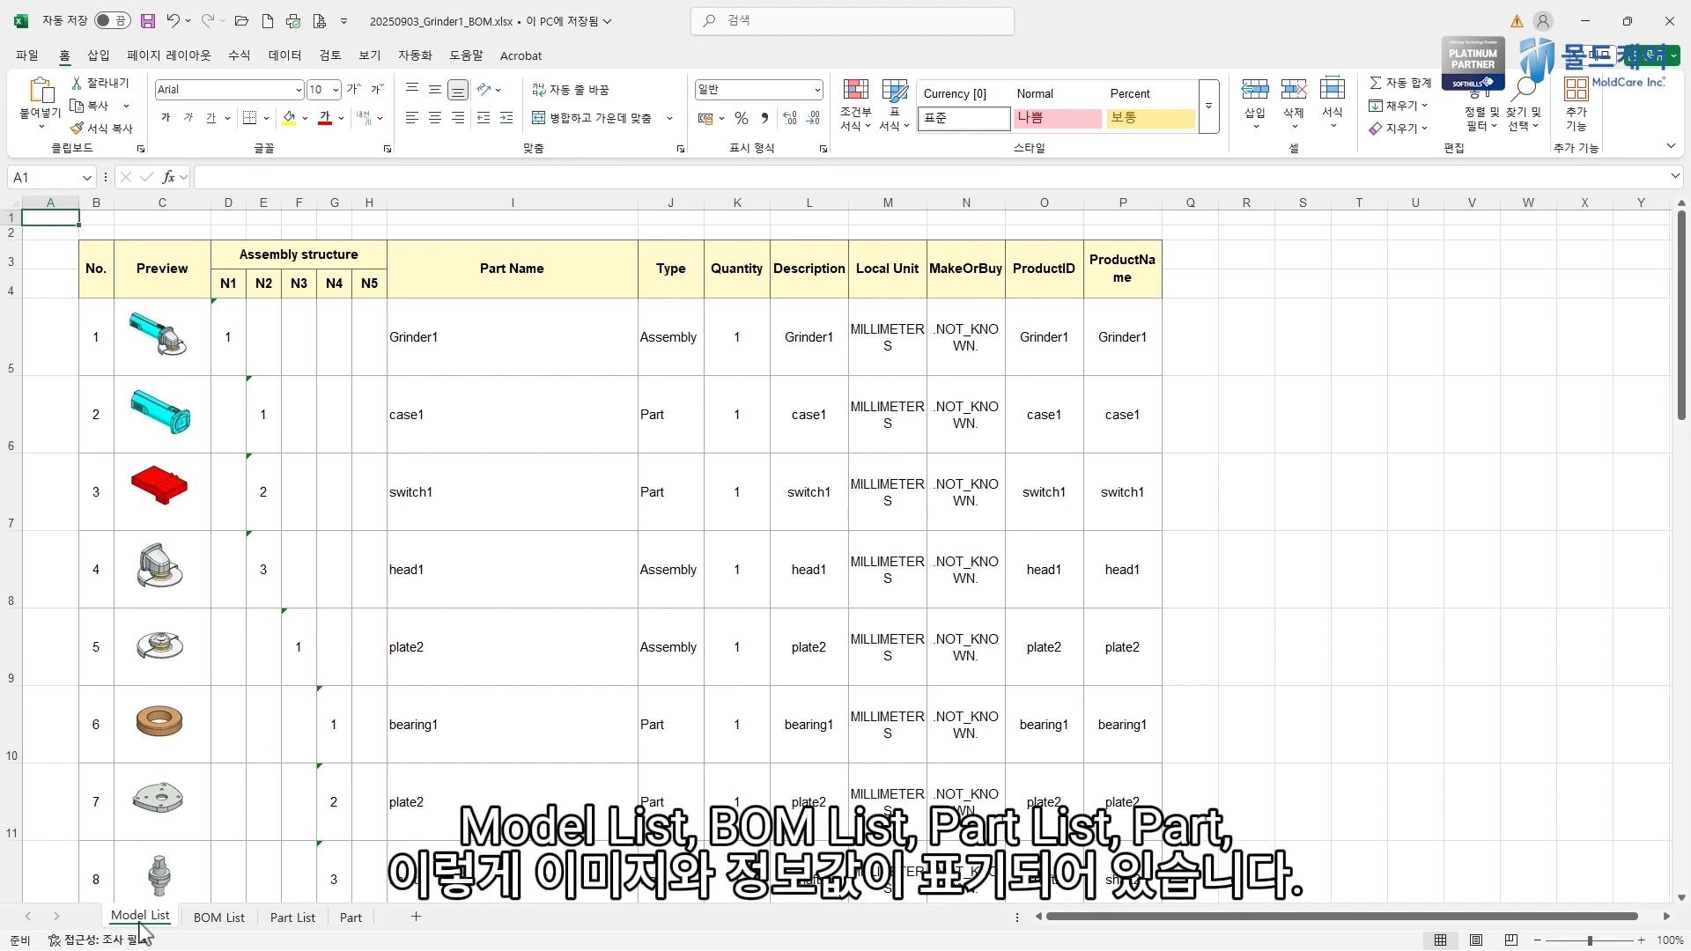
Step: Look through the BOM List, Part List, Part and Model List worksheets of the exported workbook
click(215, 921)
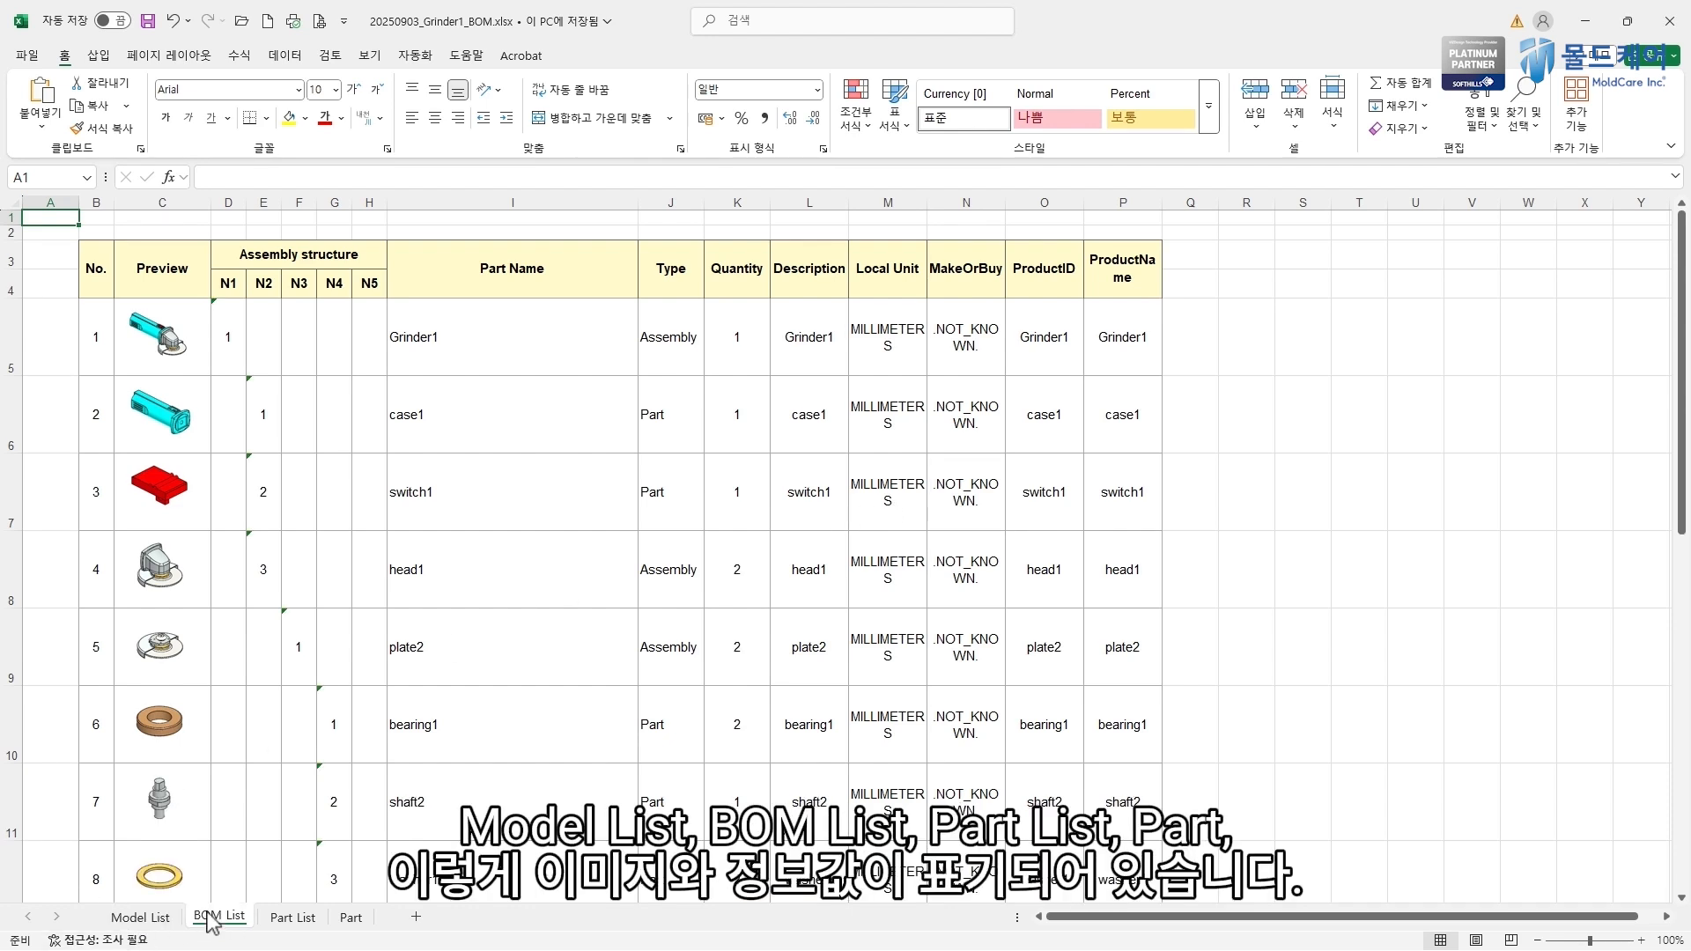
click(299, 921)
click(352, 920)
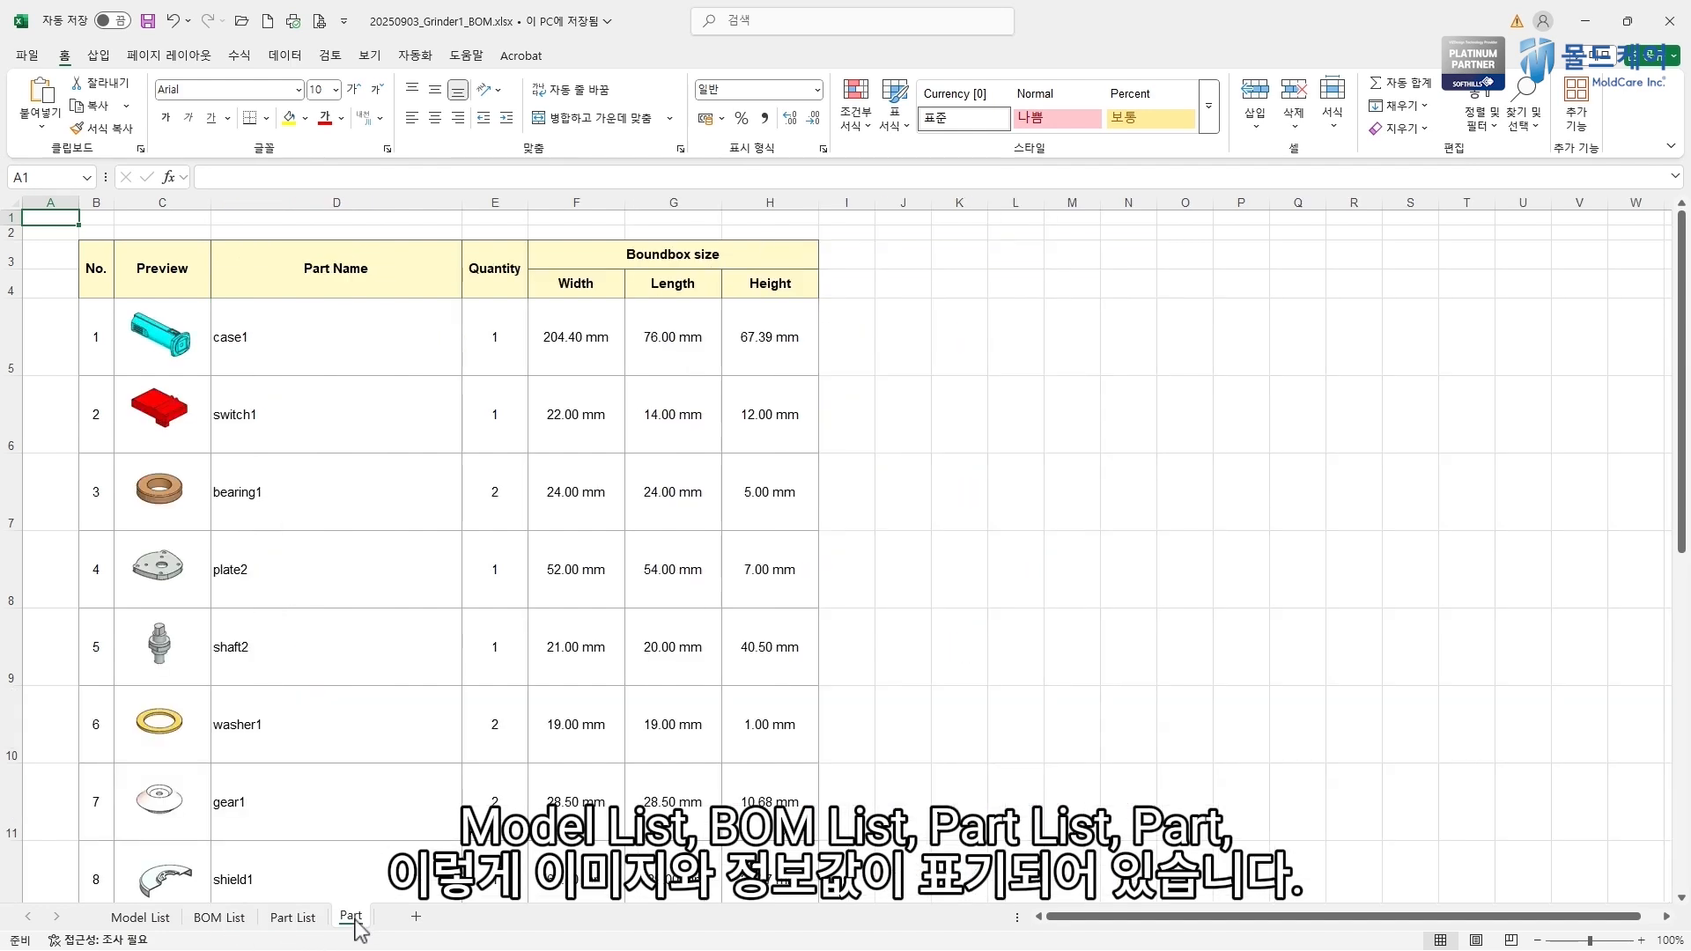
click(141, 920)
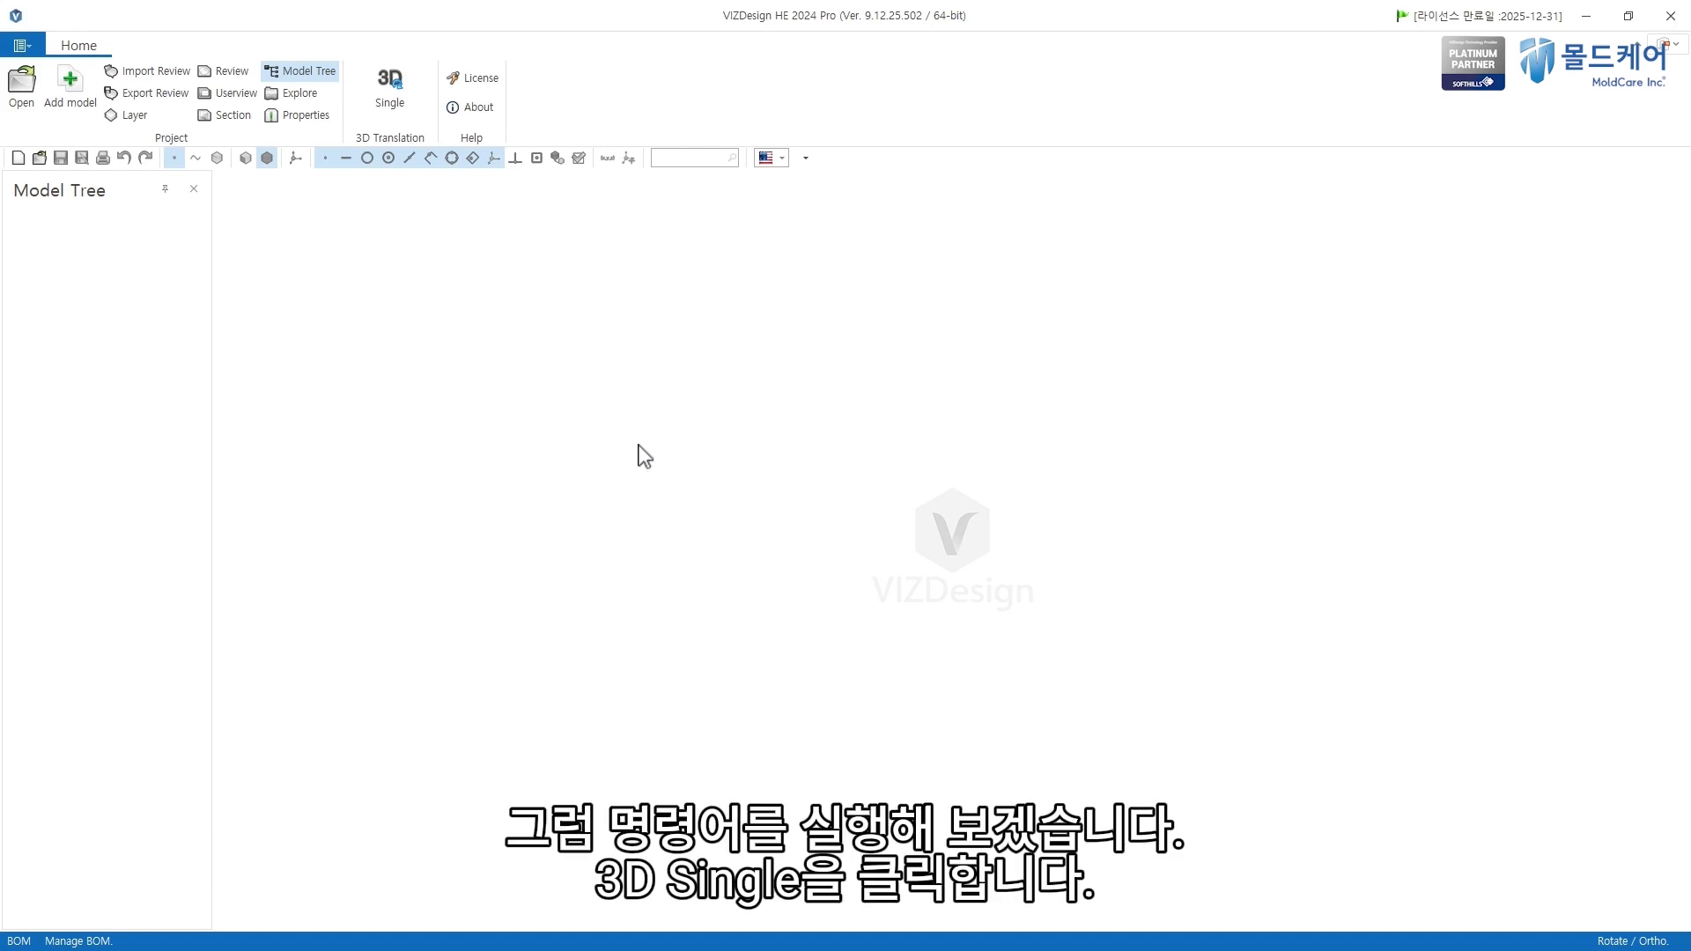
Step: Back in VIZDesign, start a single 3D translation and choose Ensamble Clamp.SLDASM from the Clamp(SW) folder as the source file
click(403, 114)
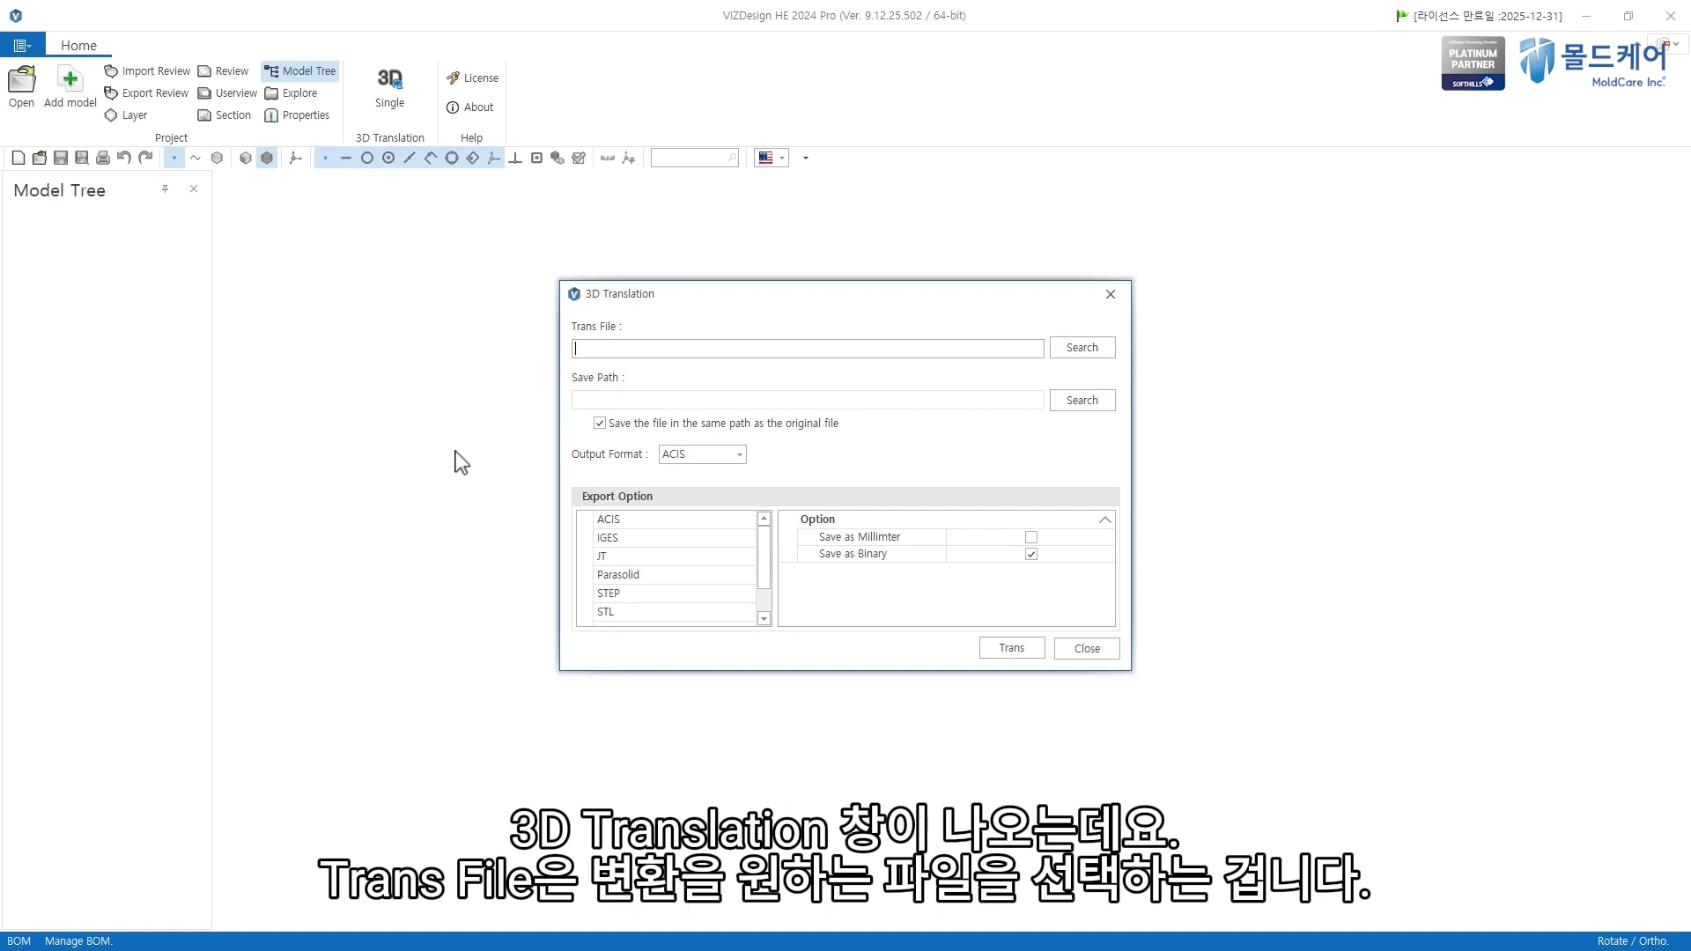
click(1082, 351)
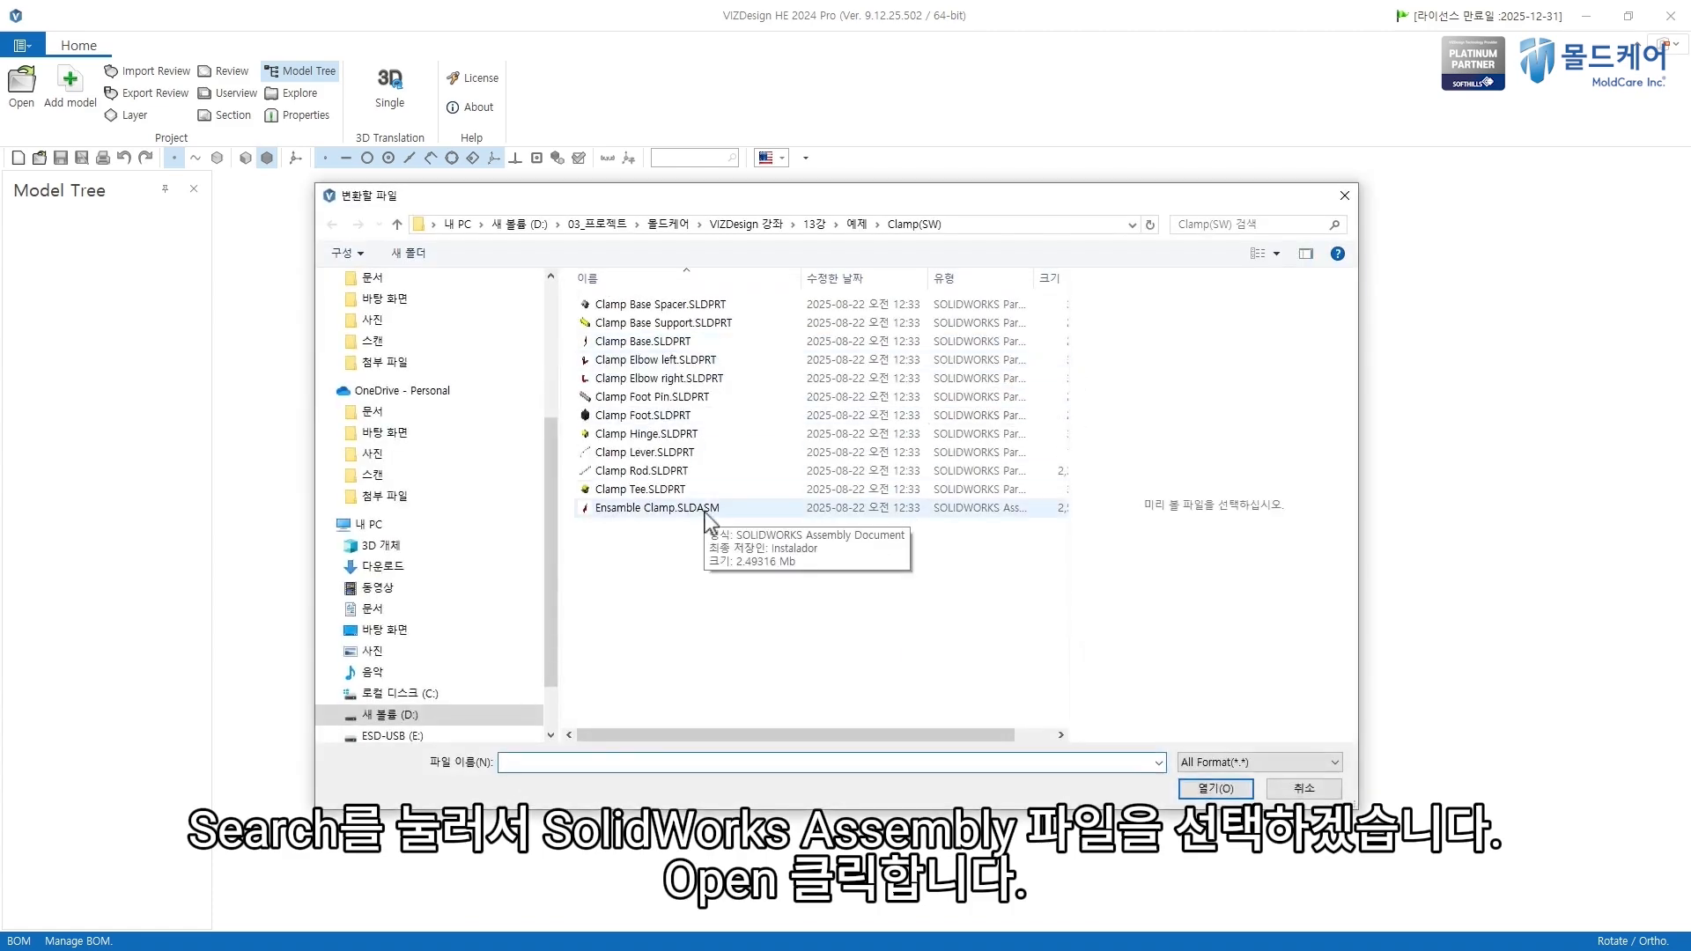
click(704, 509)
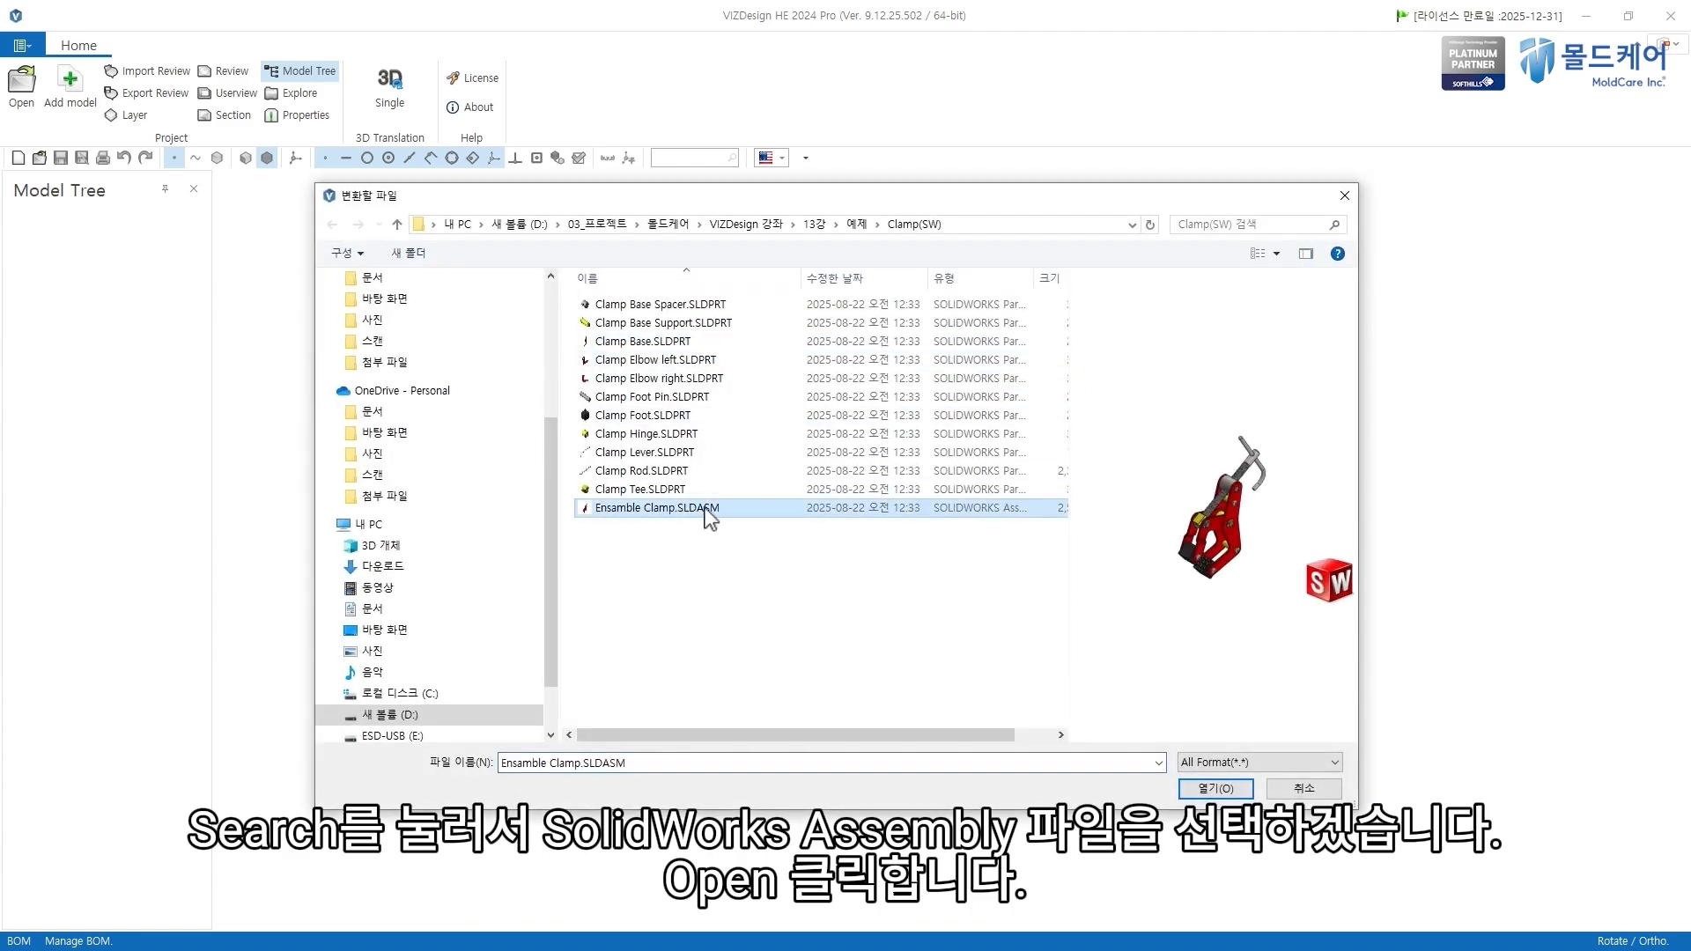
click(1215, 789)
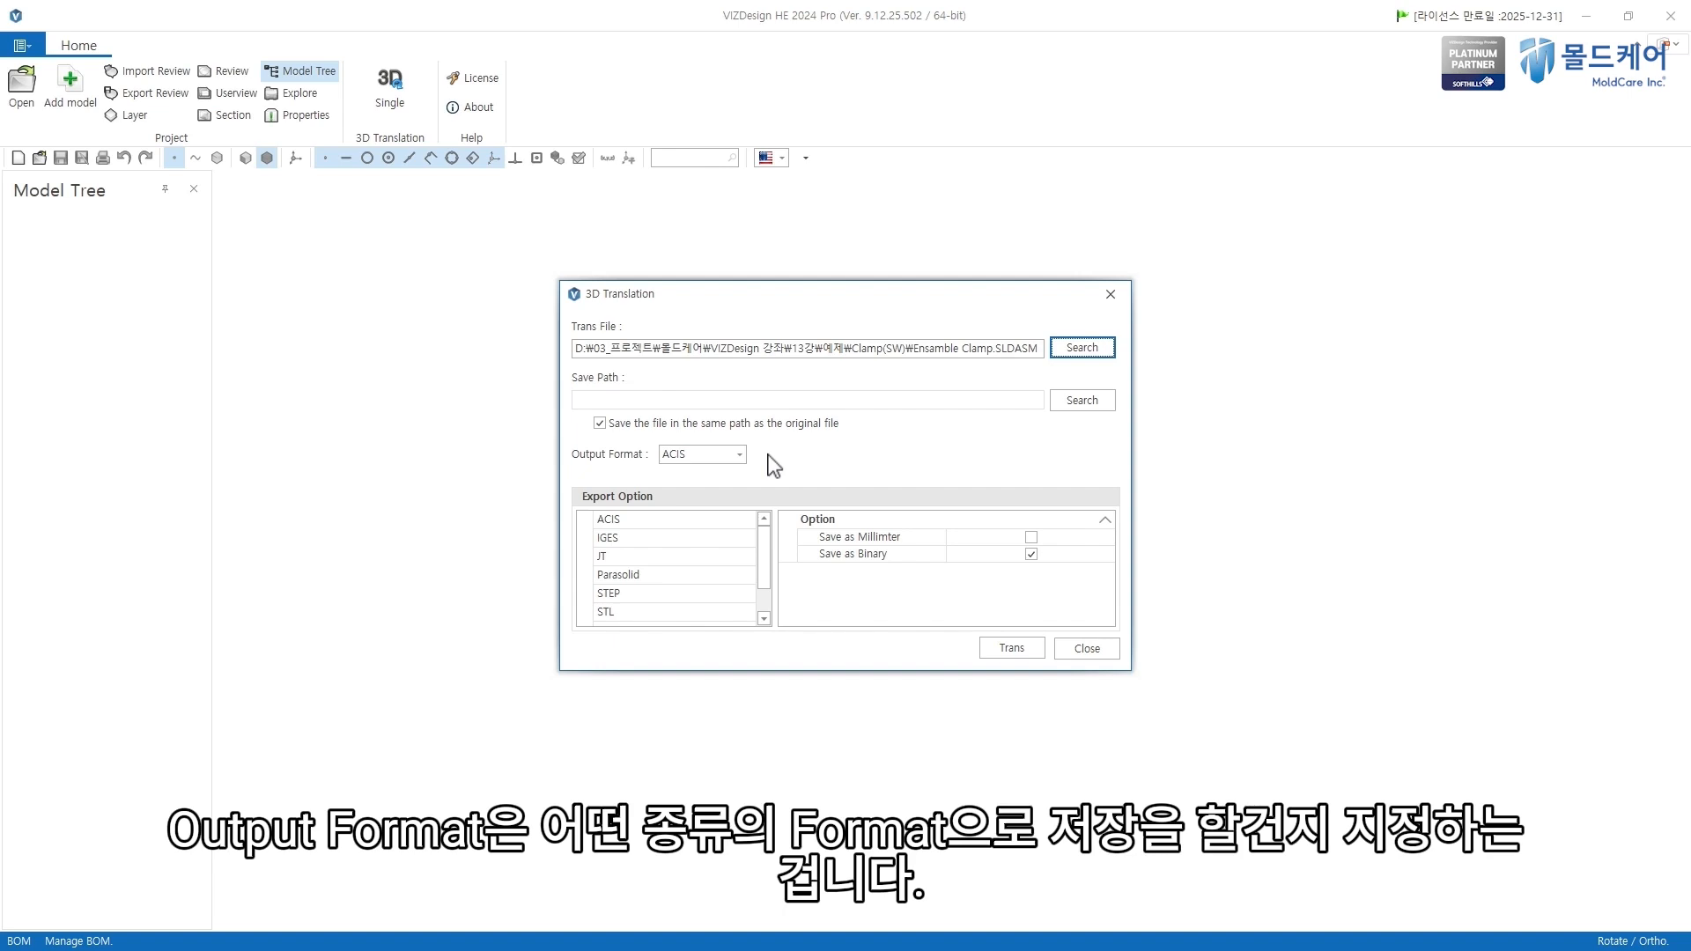
Step: Set the translation's output format to STEP and its STEP file version to 203
click(710, 454)
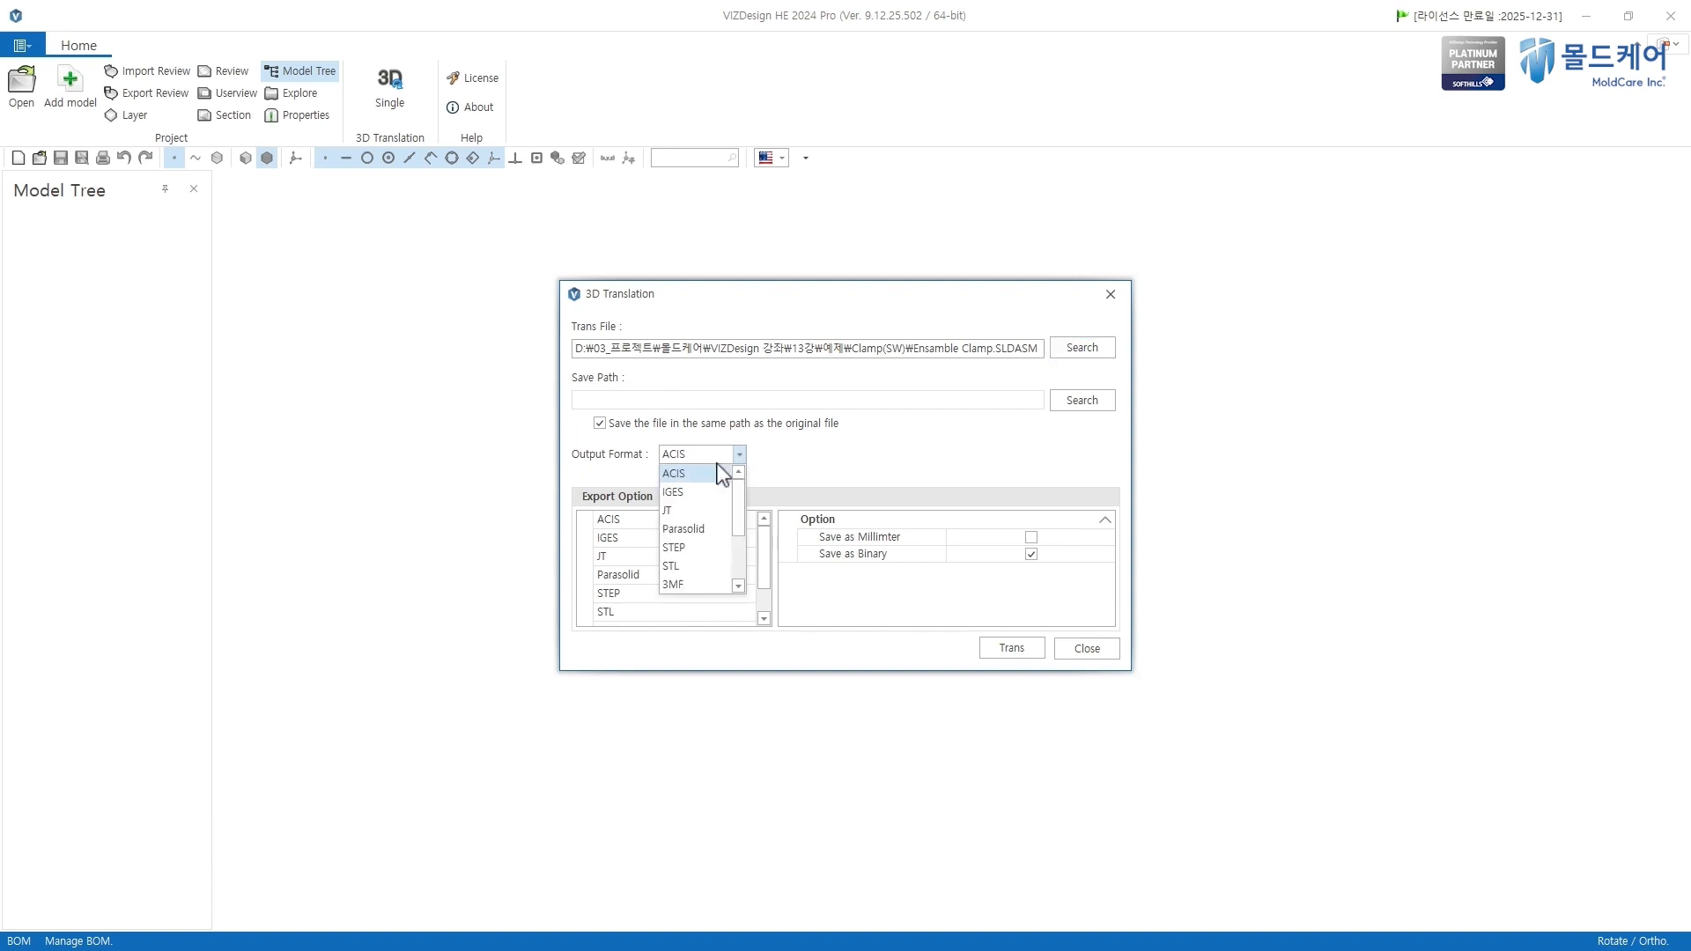
click(693, 552)
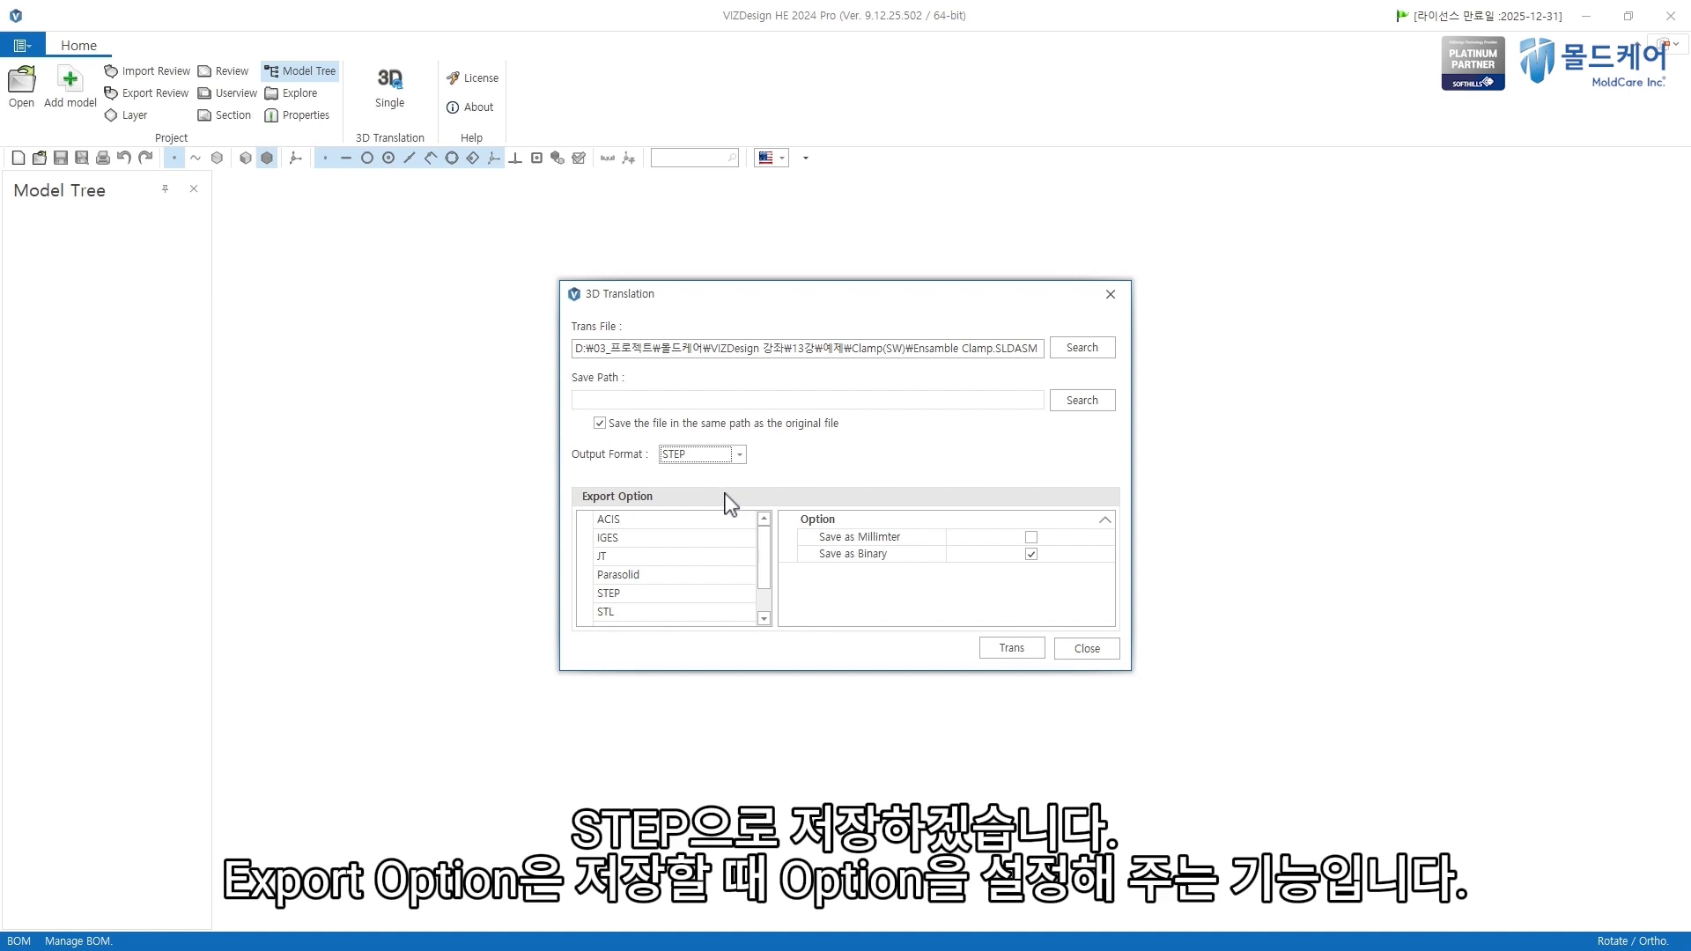
click(616, 594)
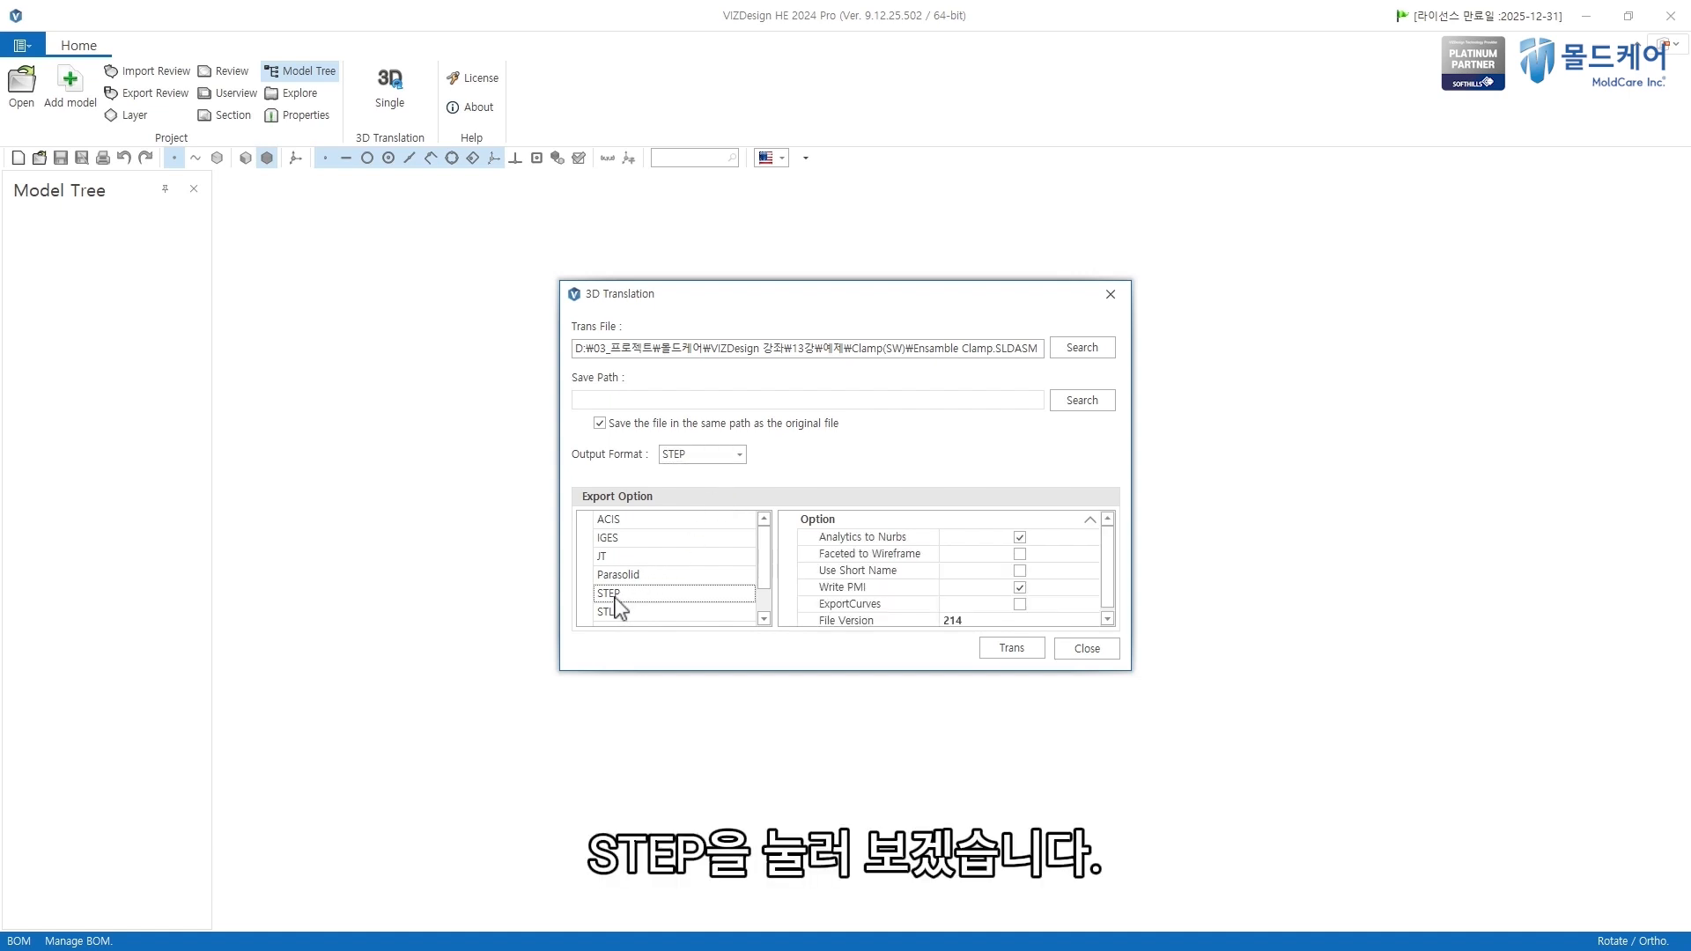
click(1020, 617)
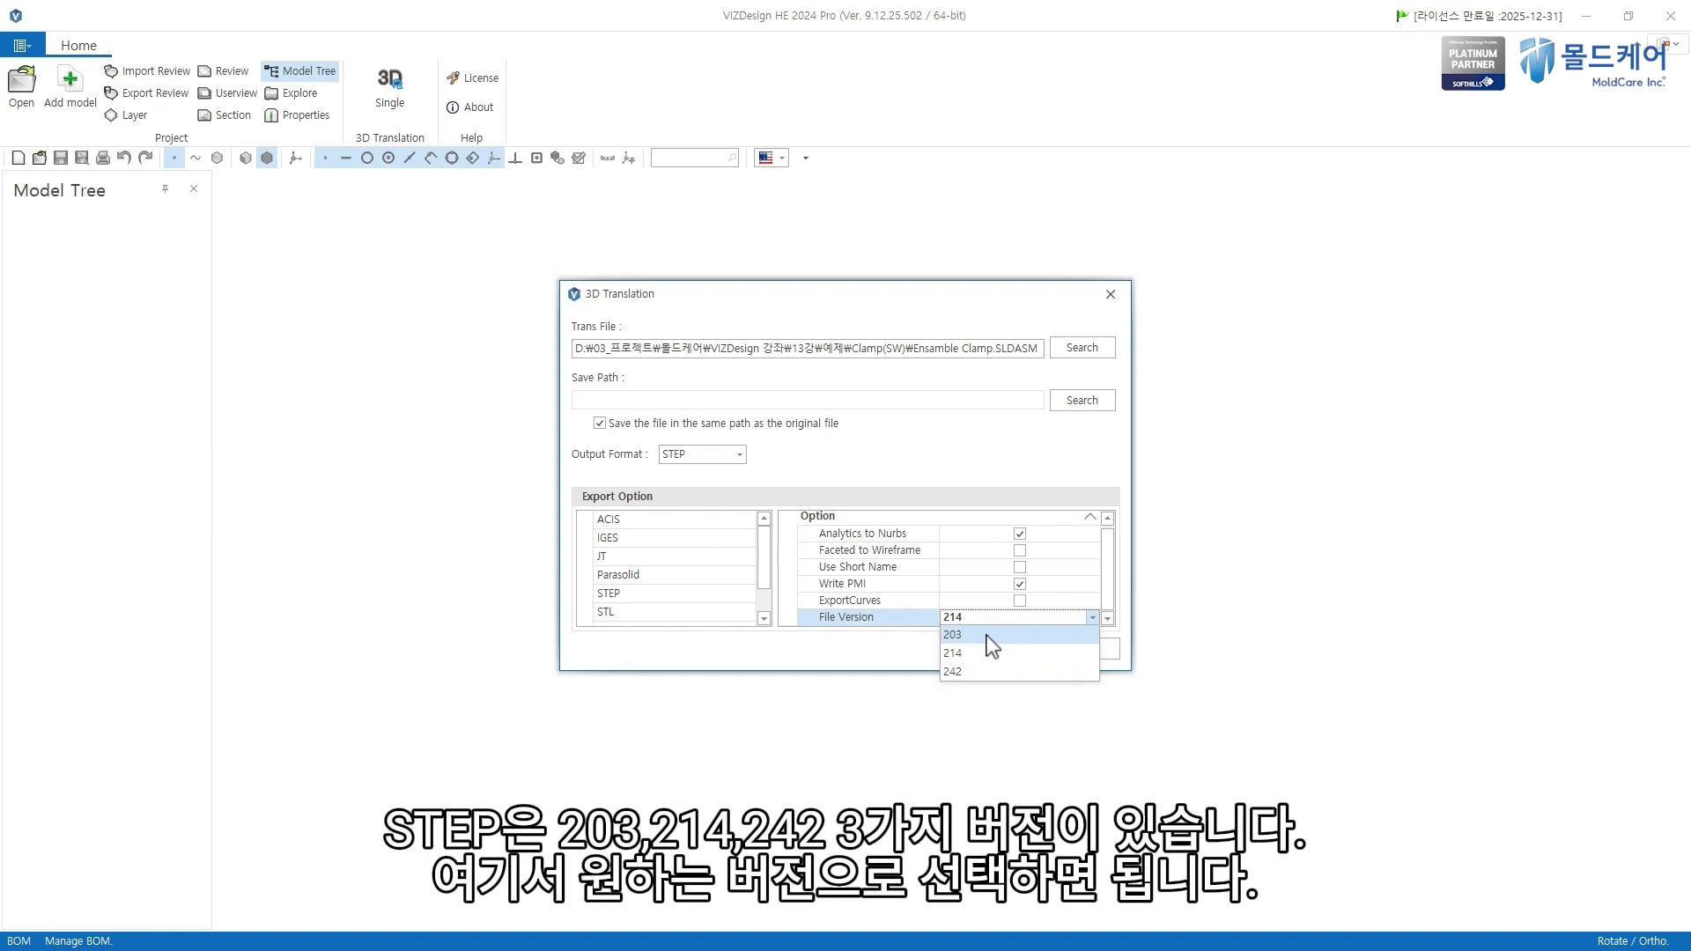
click(987, 635)
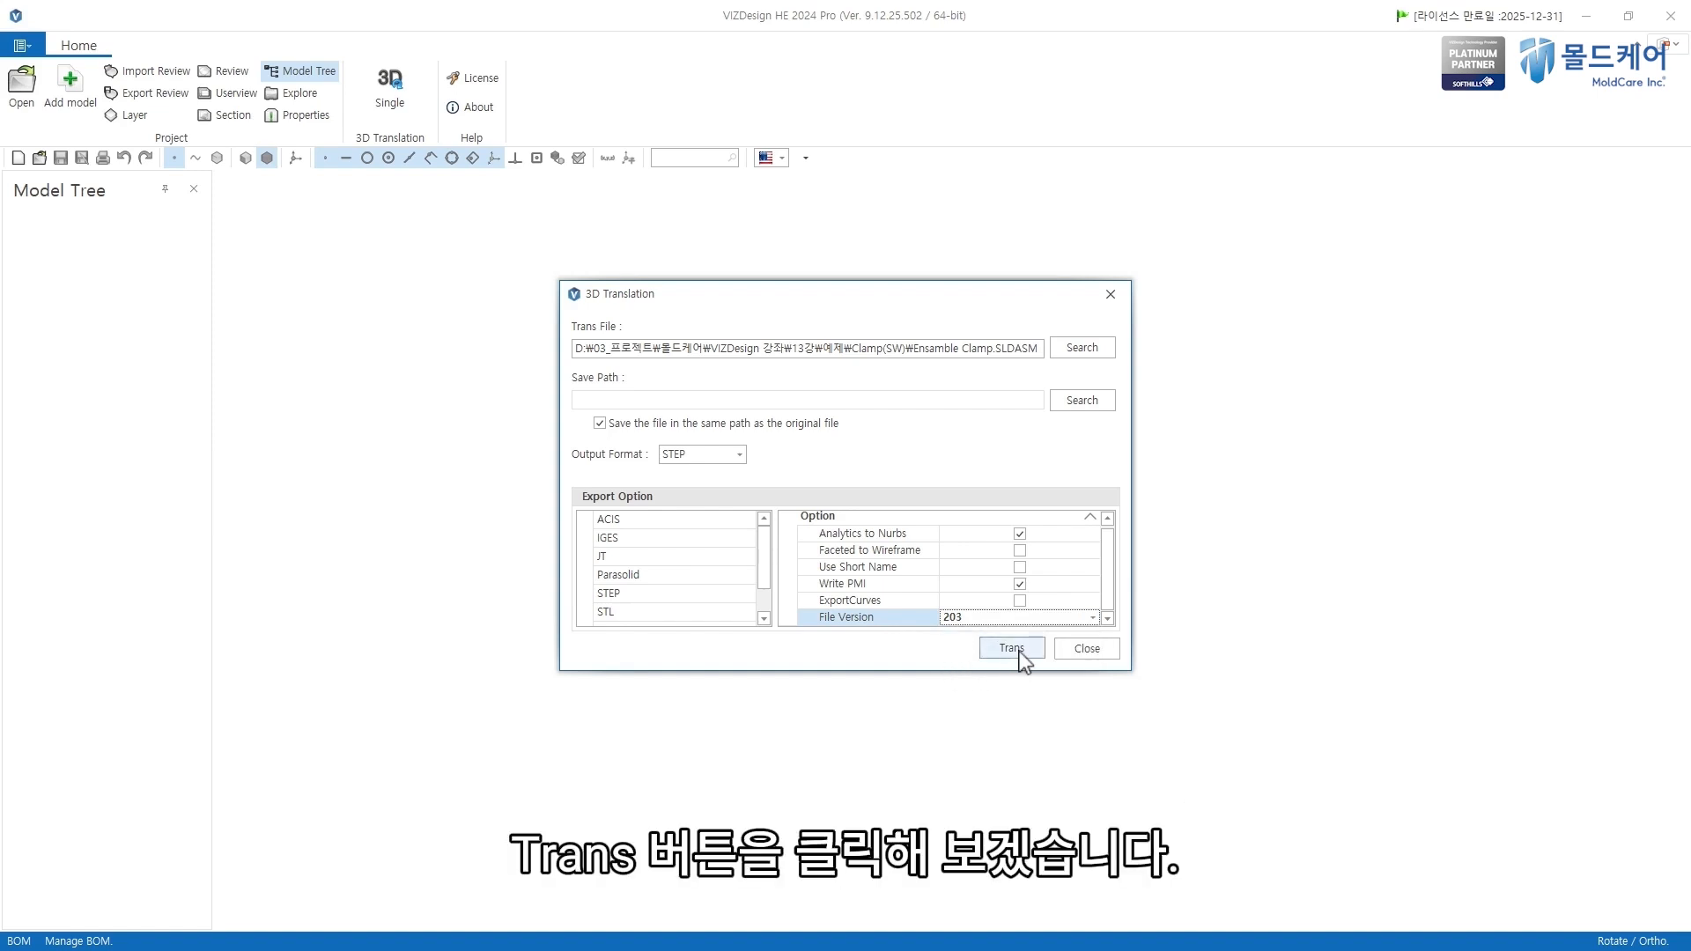
Step: Run the translation and select the converted Ensamble Clamp.stp in the Clamp(SW) folder in File Explorer
click(1021, 652)
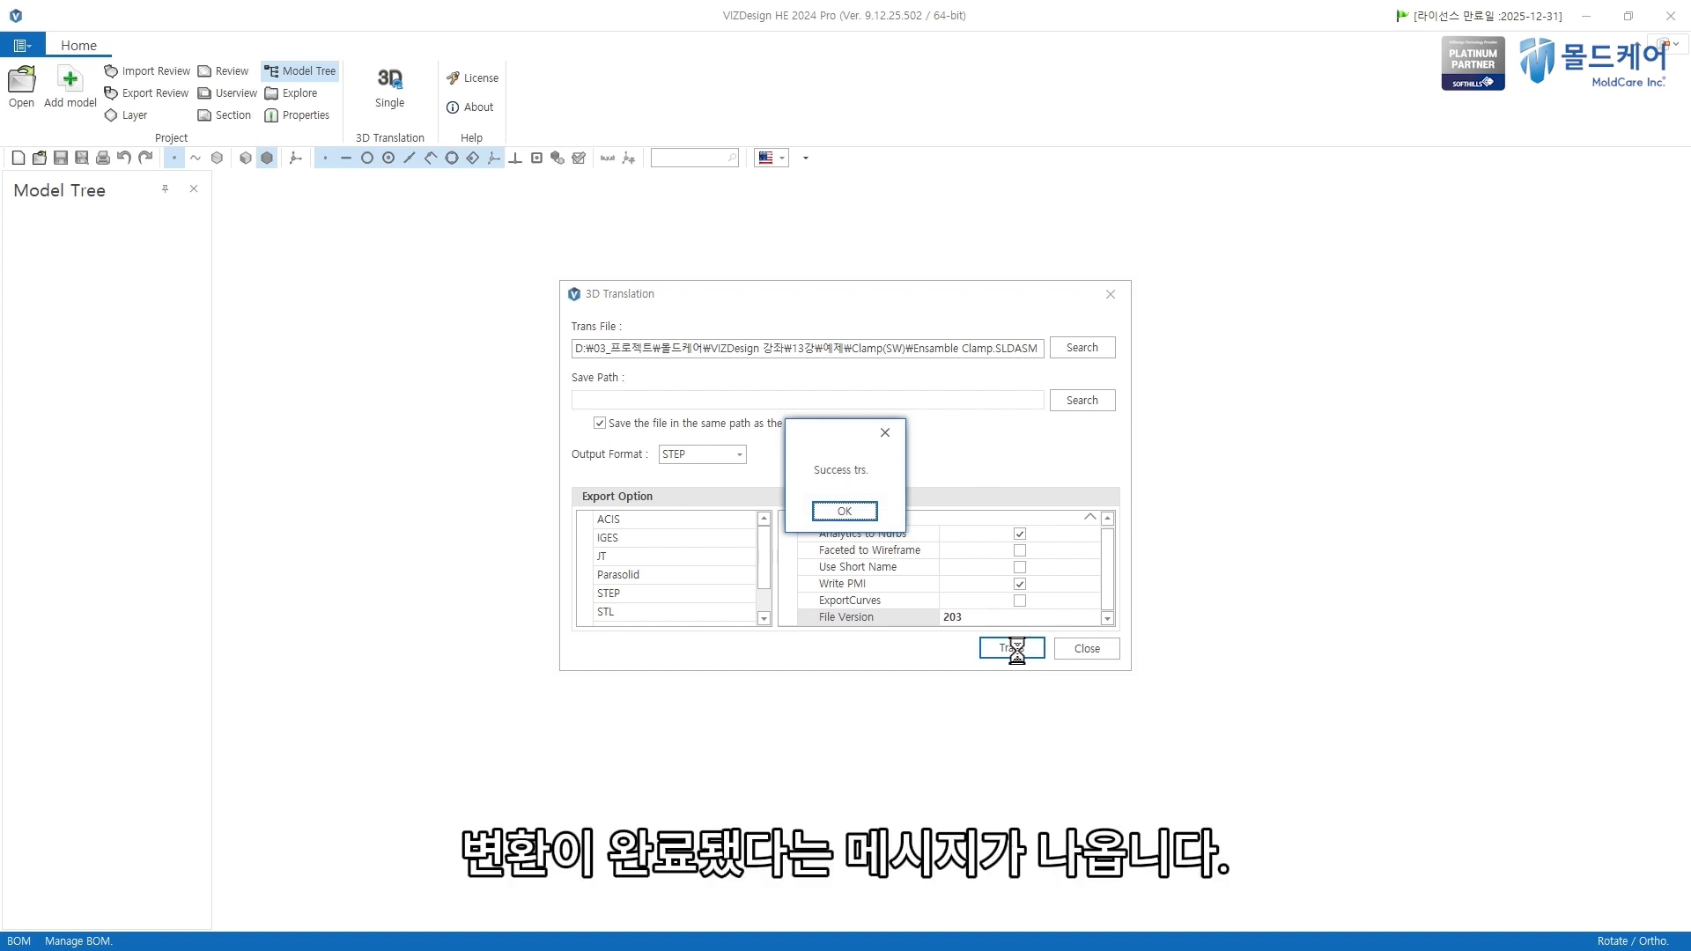
click(844, 512)
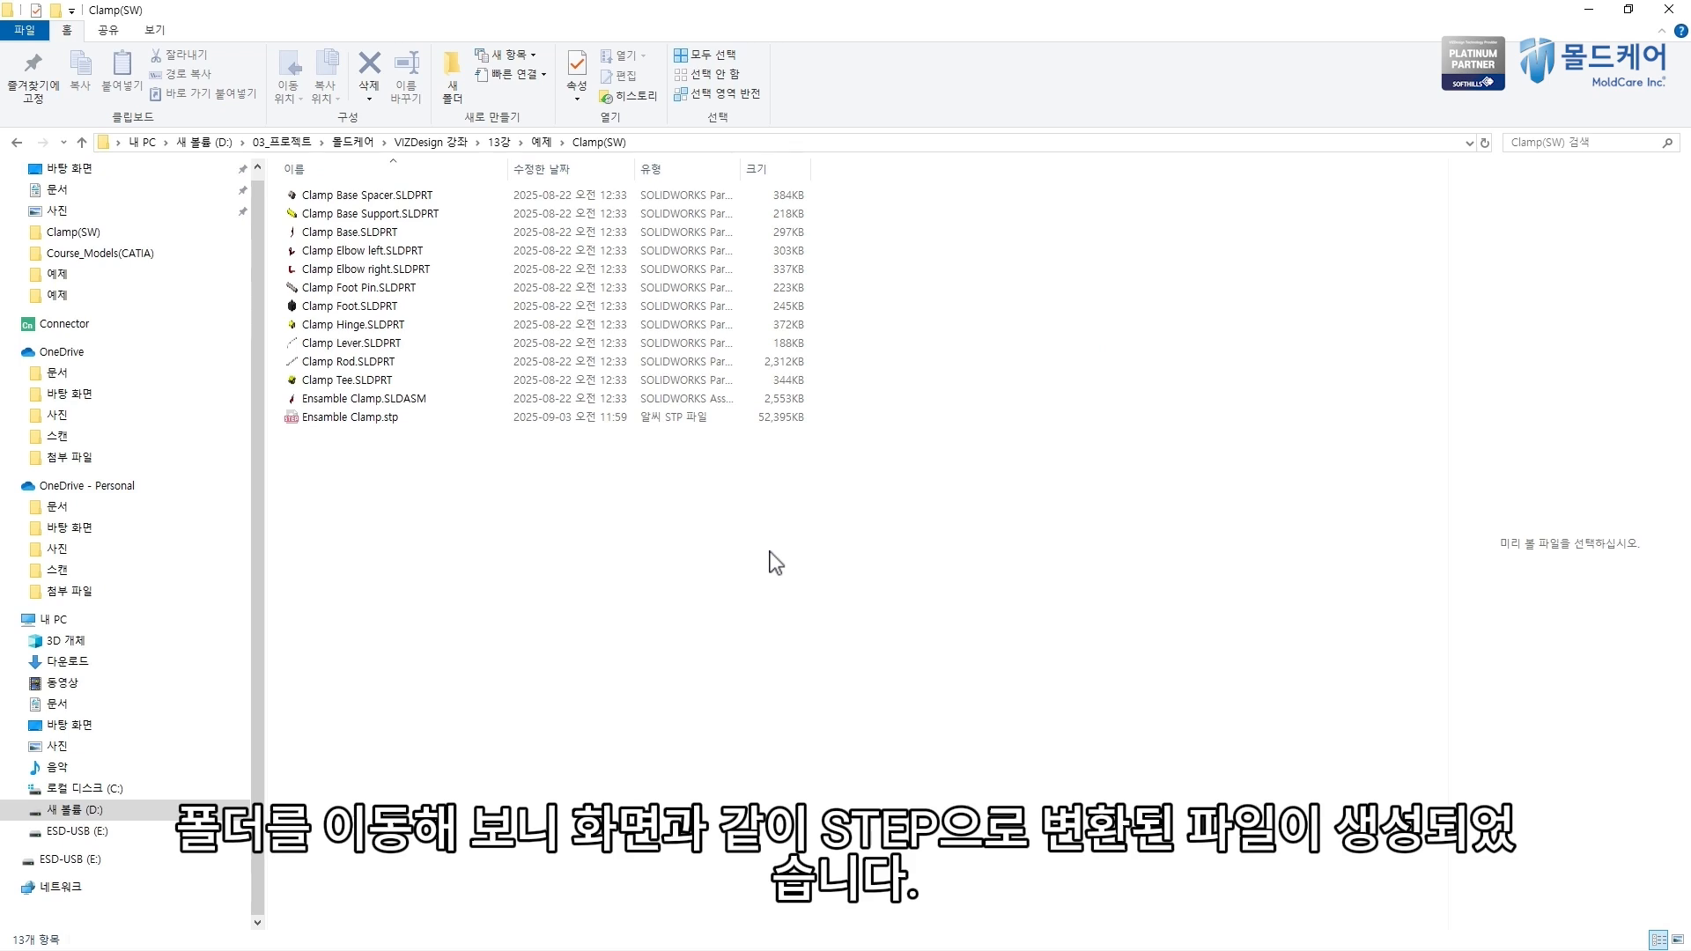
click(395, 421)
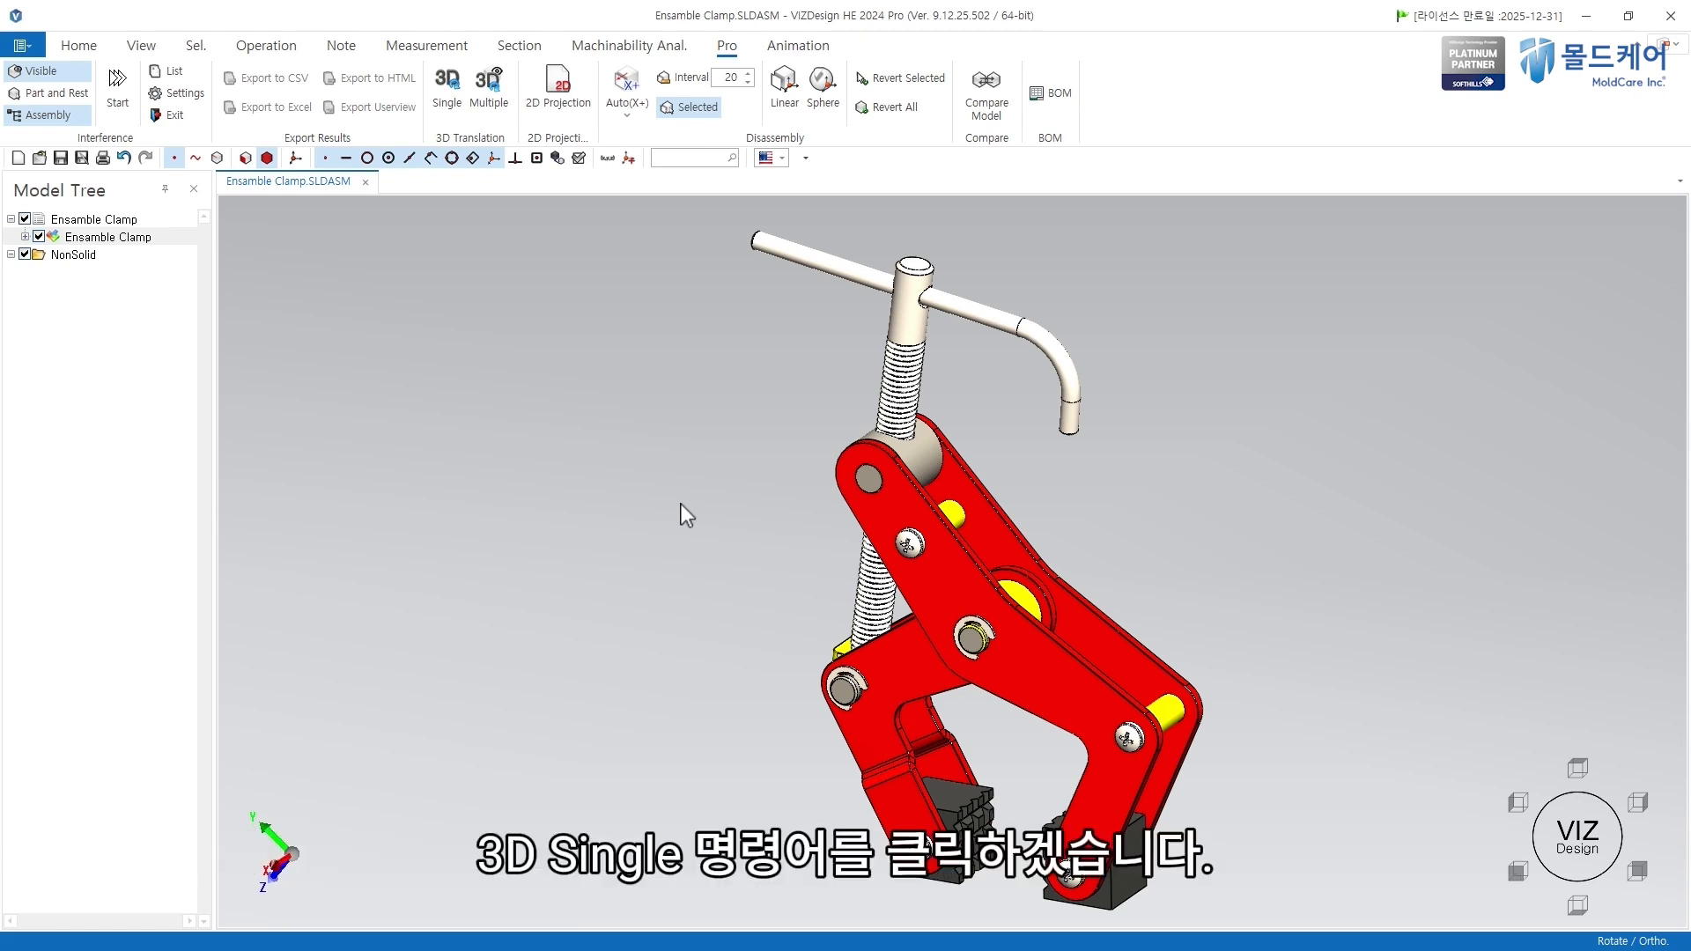
Step: With the clamp assembly open, start another single 3D translation and choose Ensamble Clamp.SLDASM as its source file
click(447, 88)
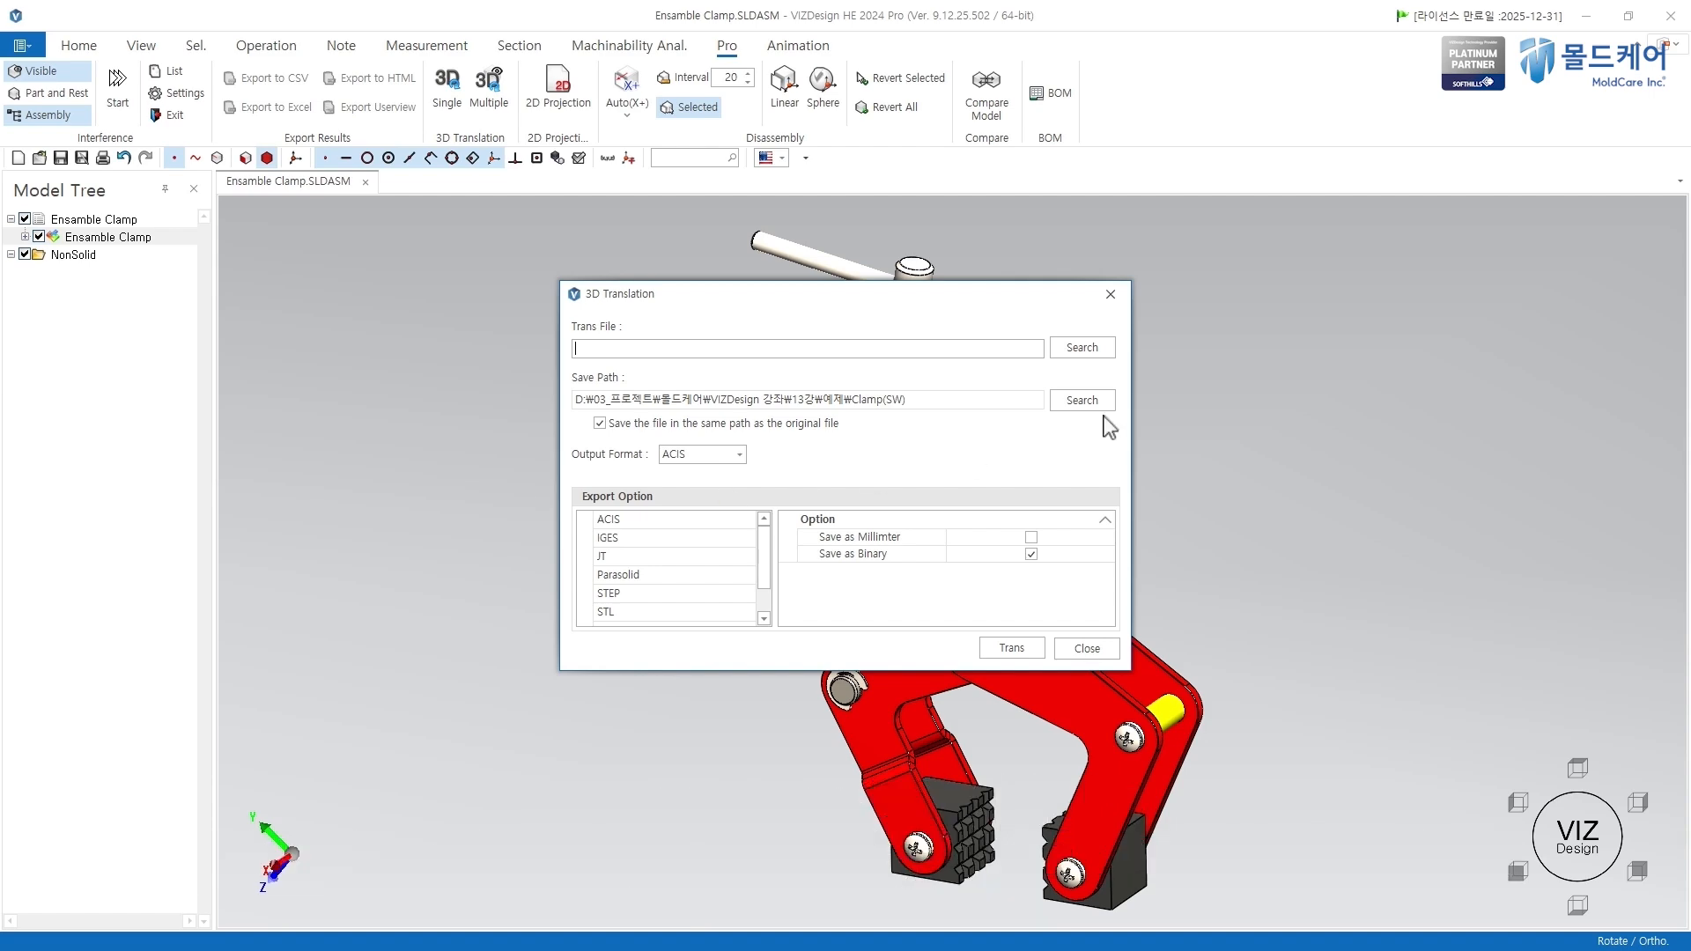
click(1080, 348)
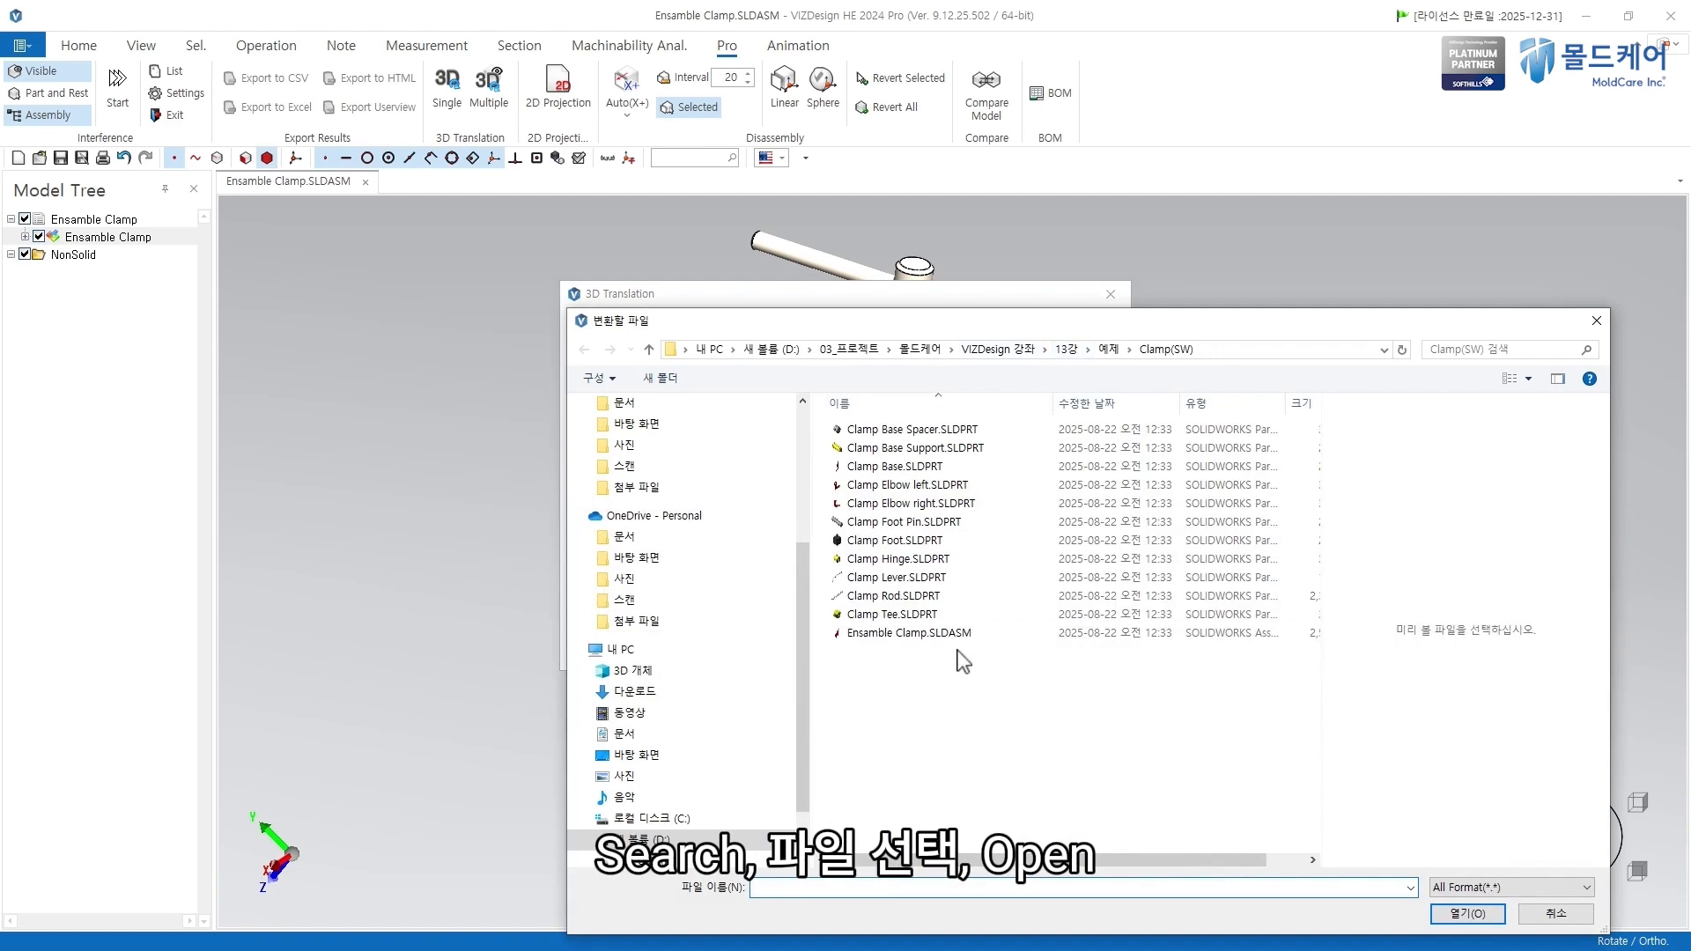
click(940, 633)
click(1468, 914)
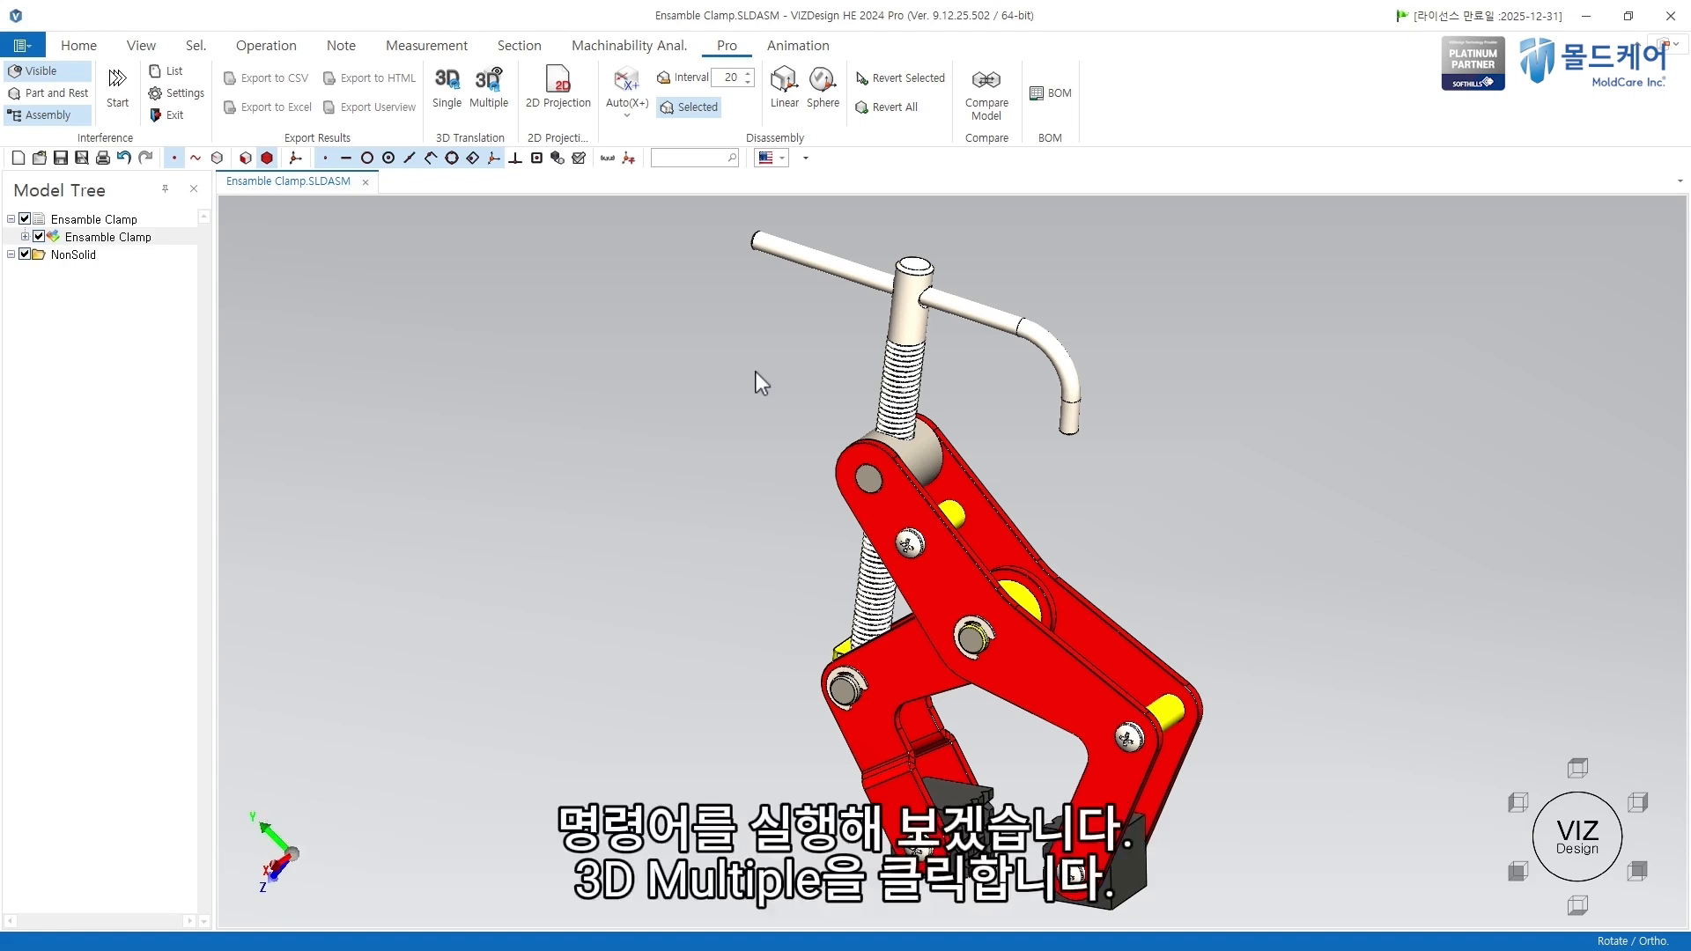
Step: Set up a multiple 3D translation of Ensamble Clamp with STEP and Parasolid outputs, and display the Parasolid and STEP export options
click(500, 102)
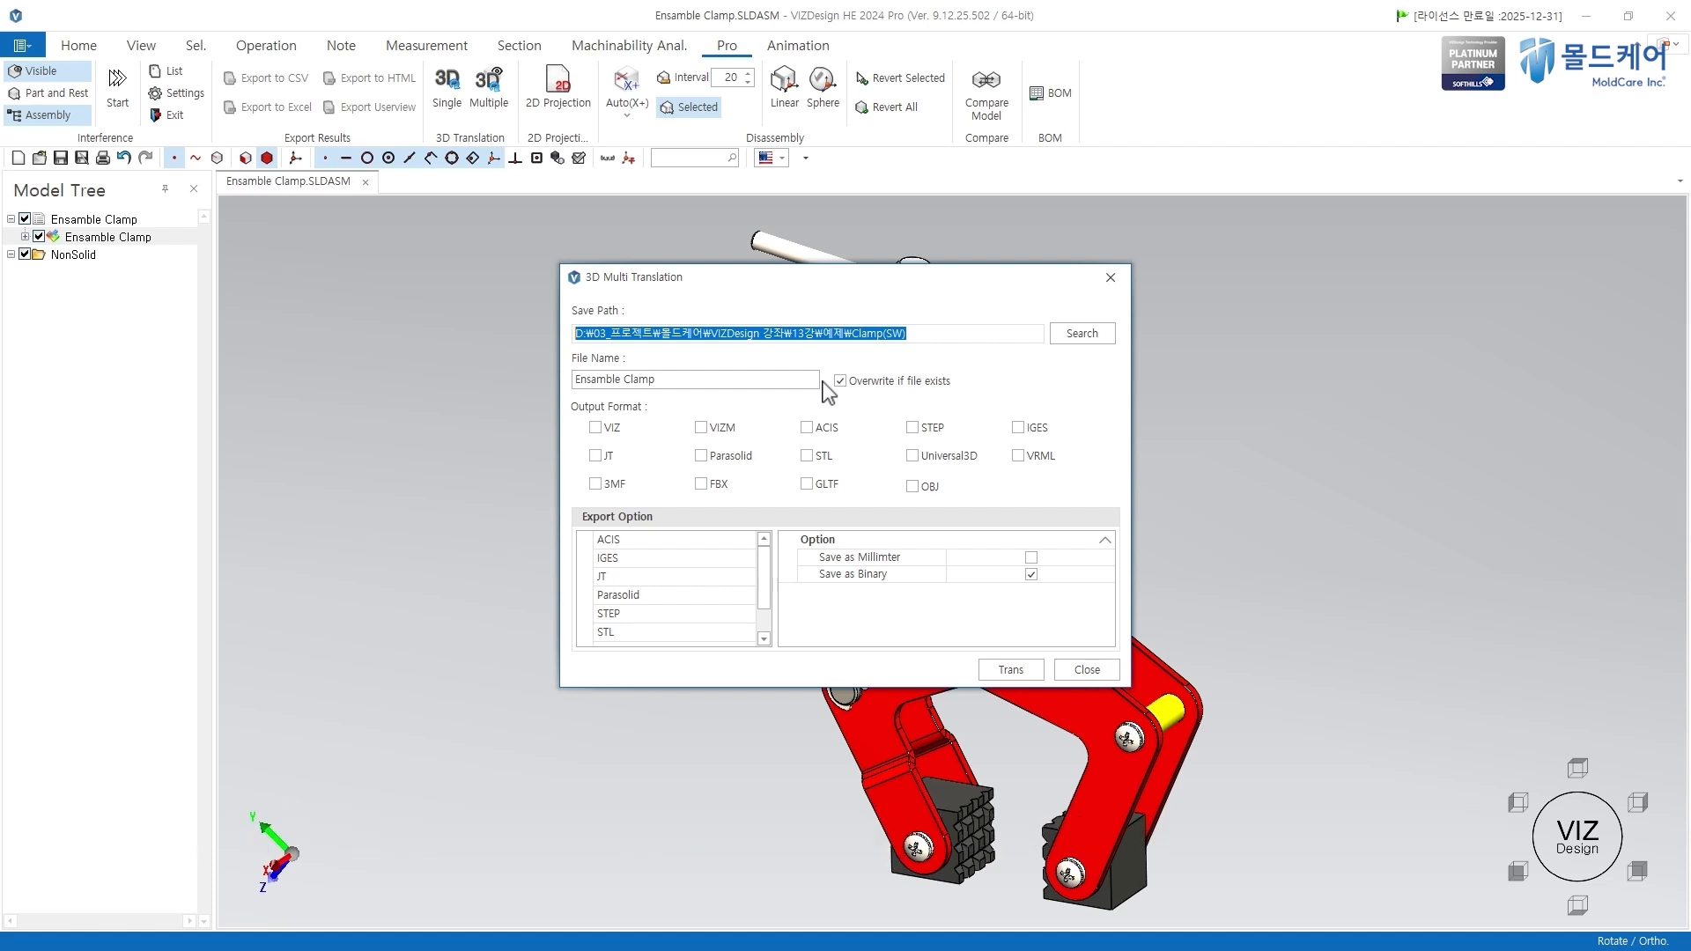
click(912, 427)
click(702, 456)
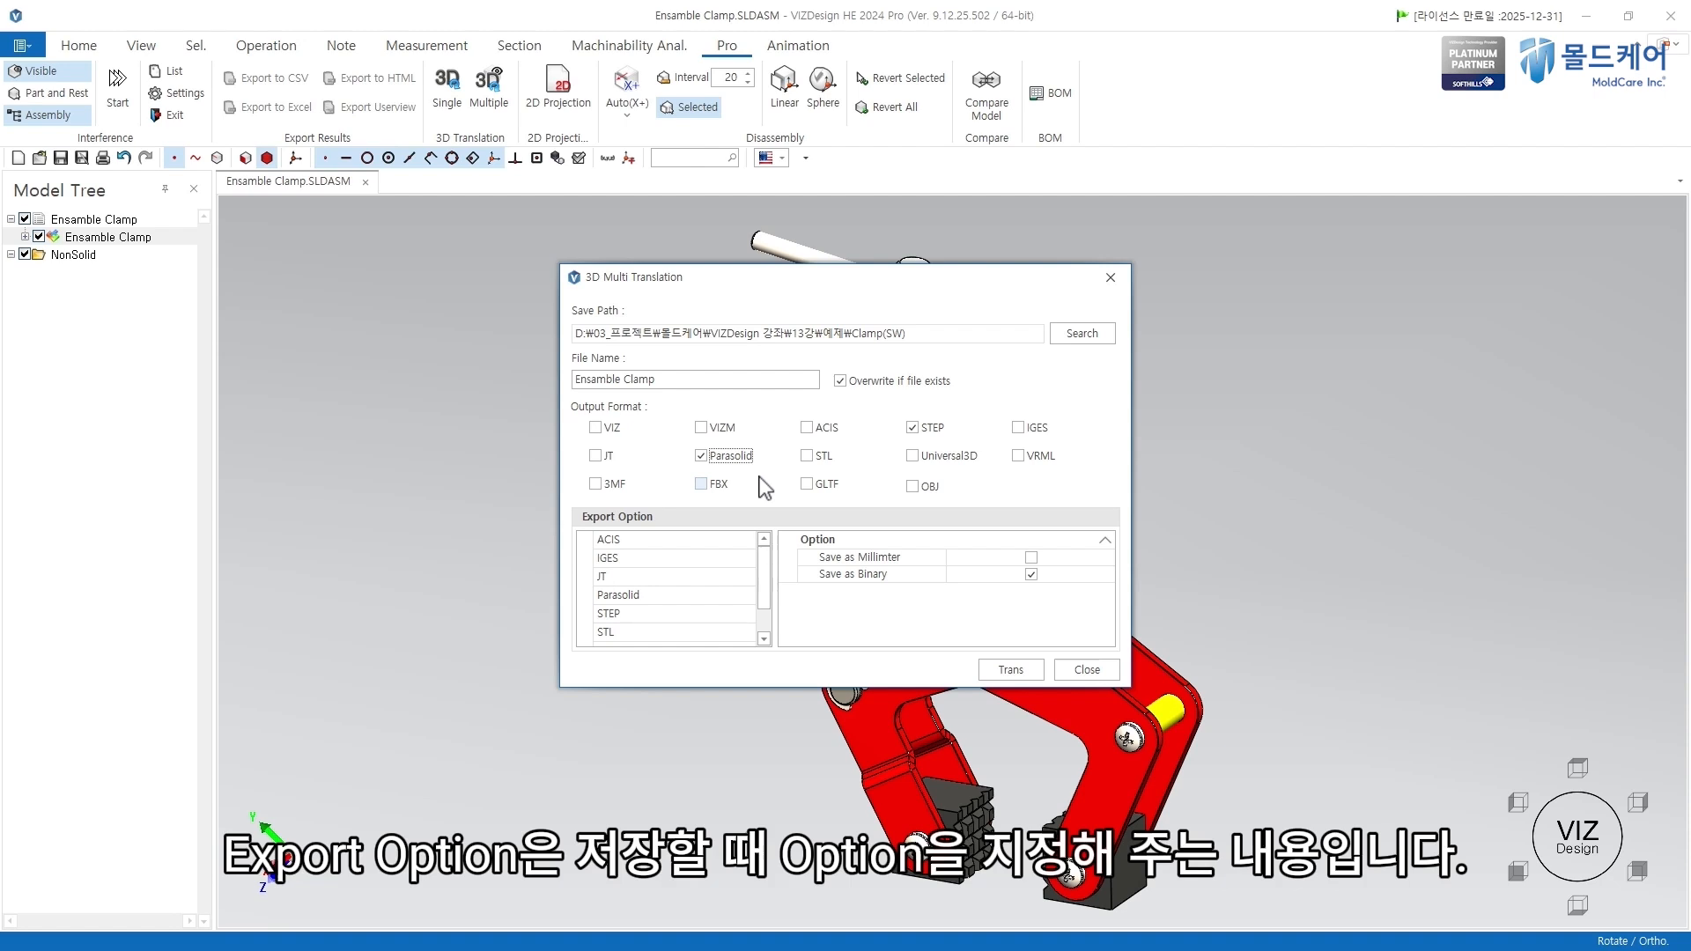
click(638, 596)
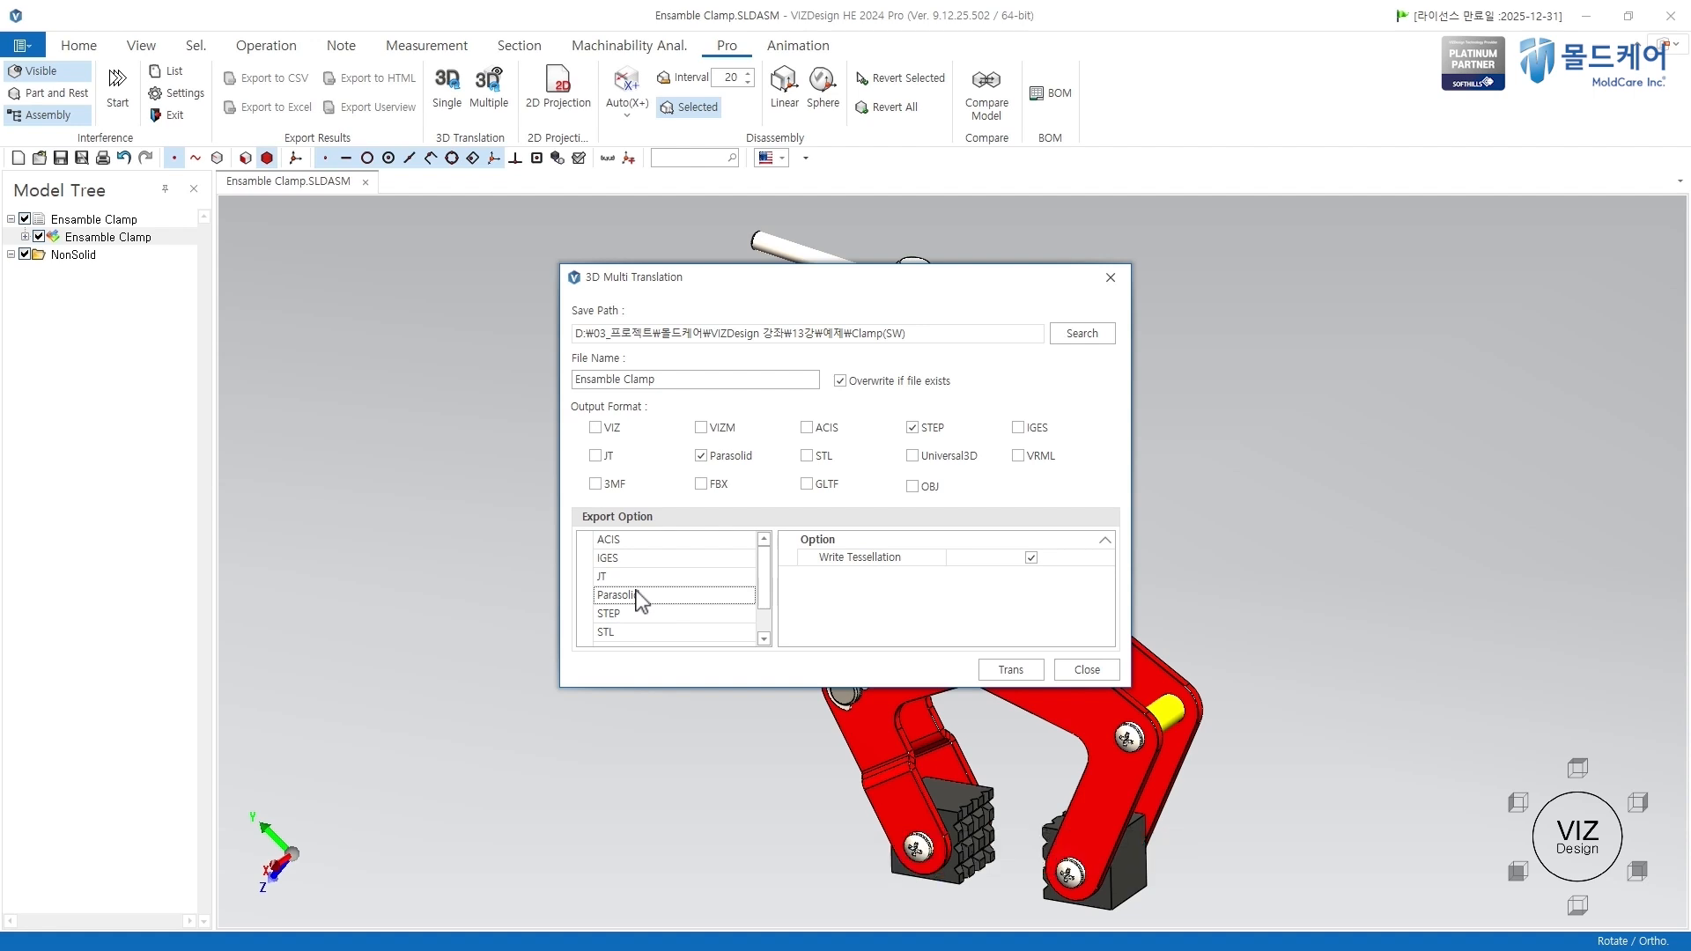
click(633, 617)
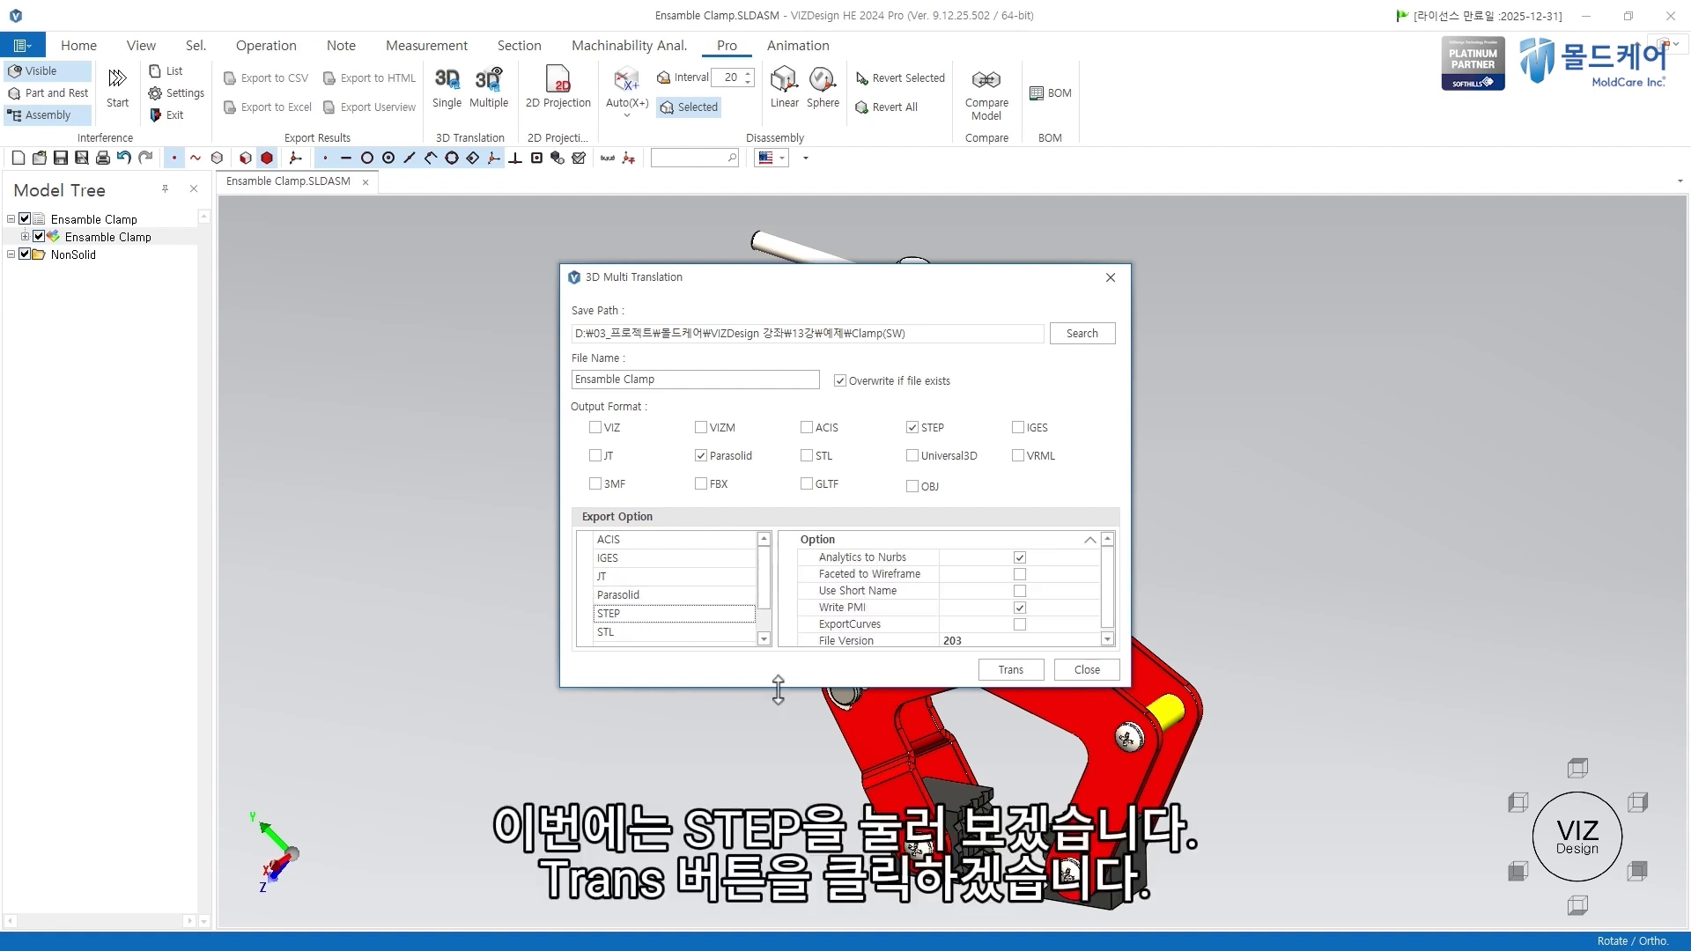
Step: Run the multiple translation and check the converted Ensamble Clamp.stp and Ensamble Clamp.x_t in the Clamp(SW) folder in File Explorer
click(1012, 679)
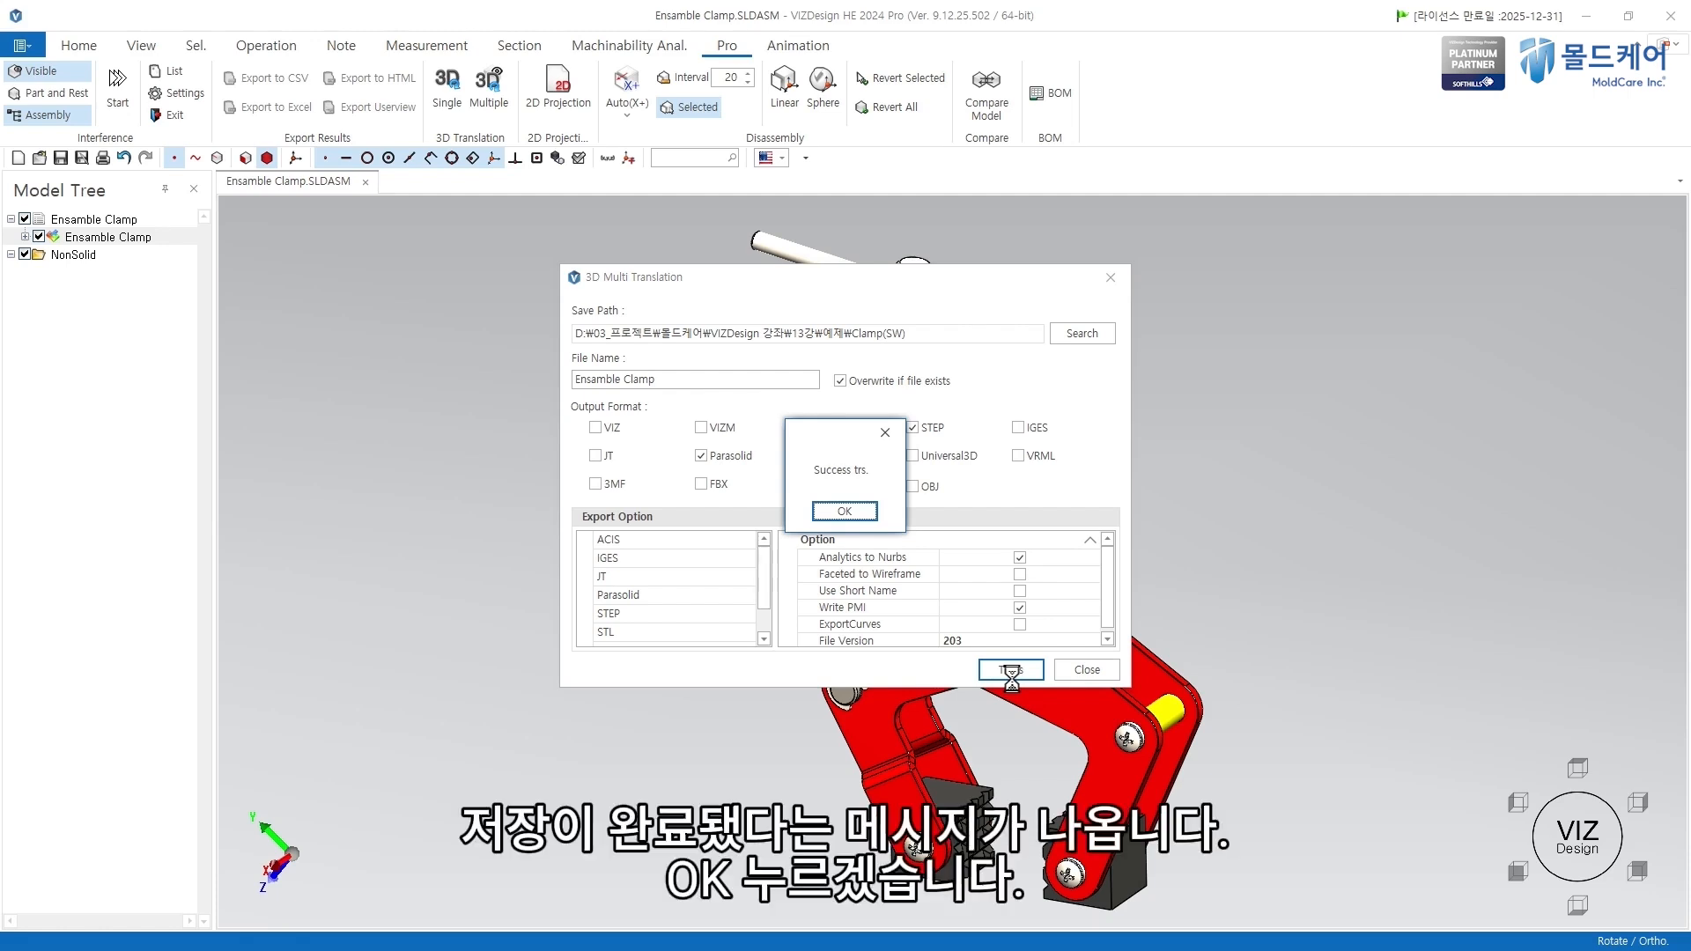
click(863, 513)
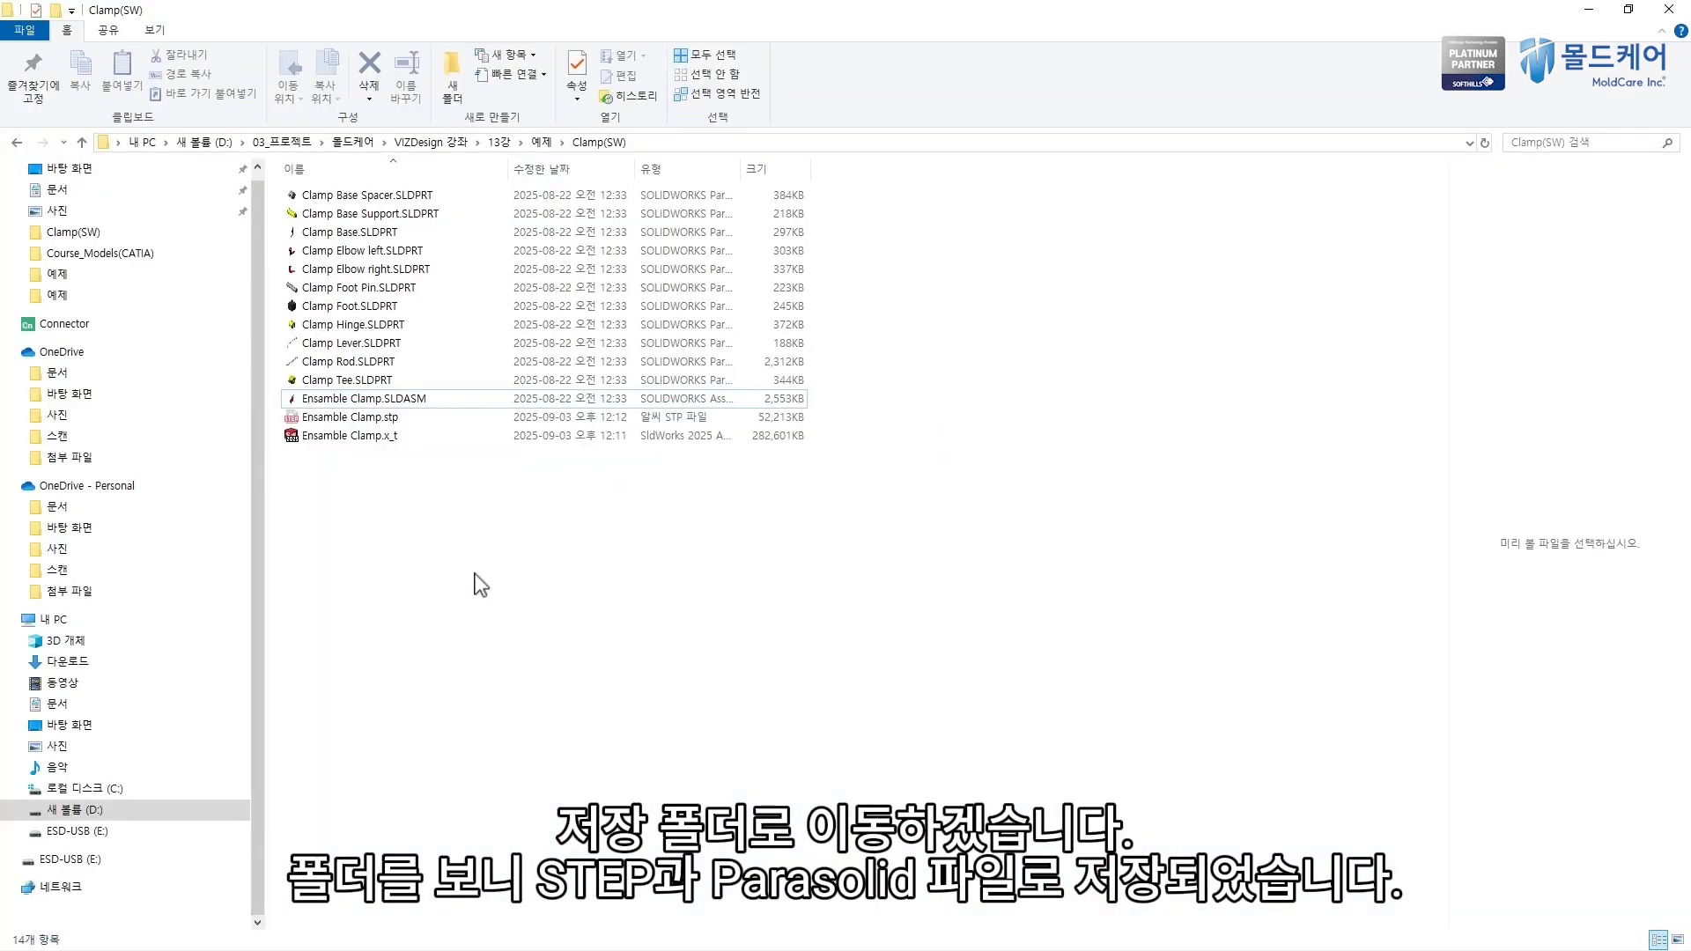
click(388, 419)
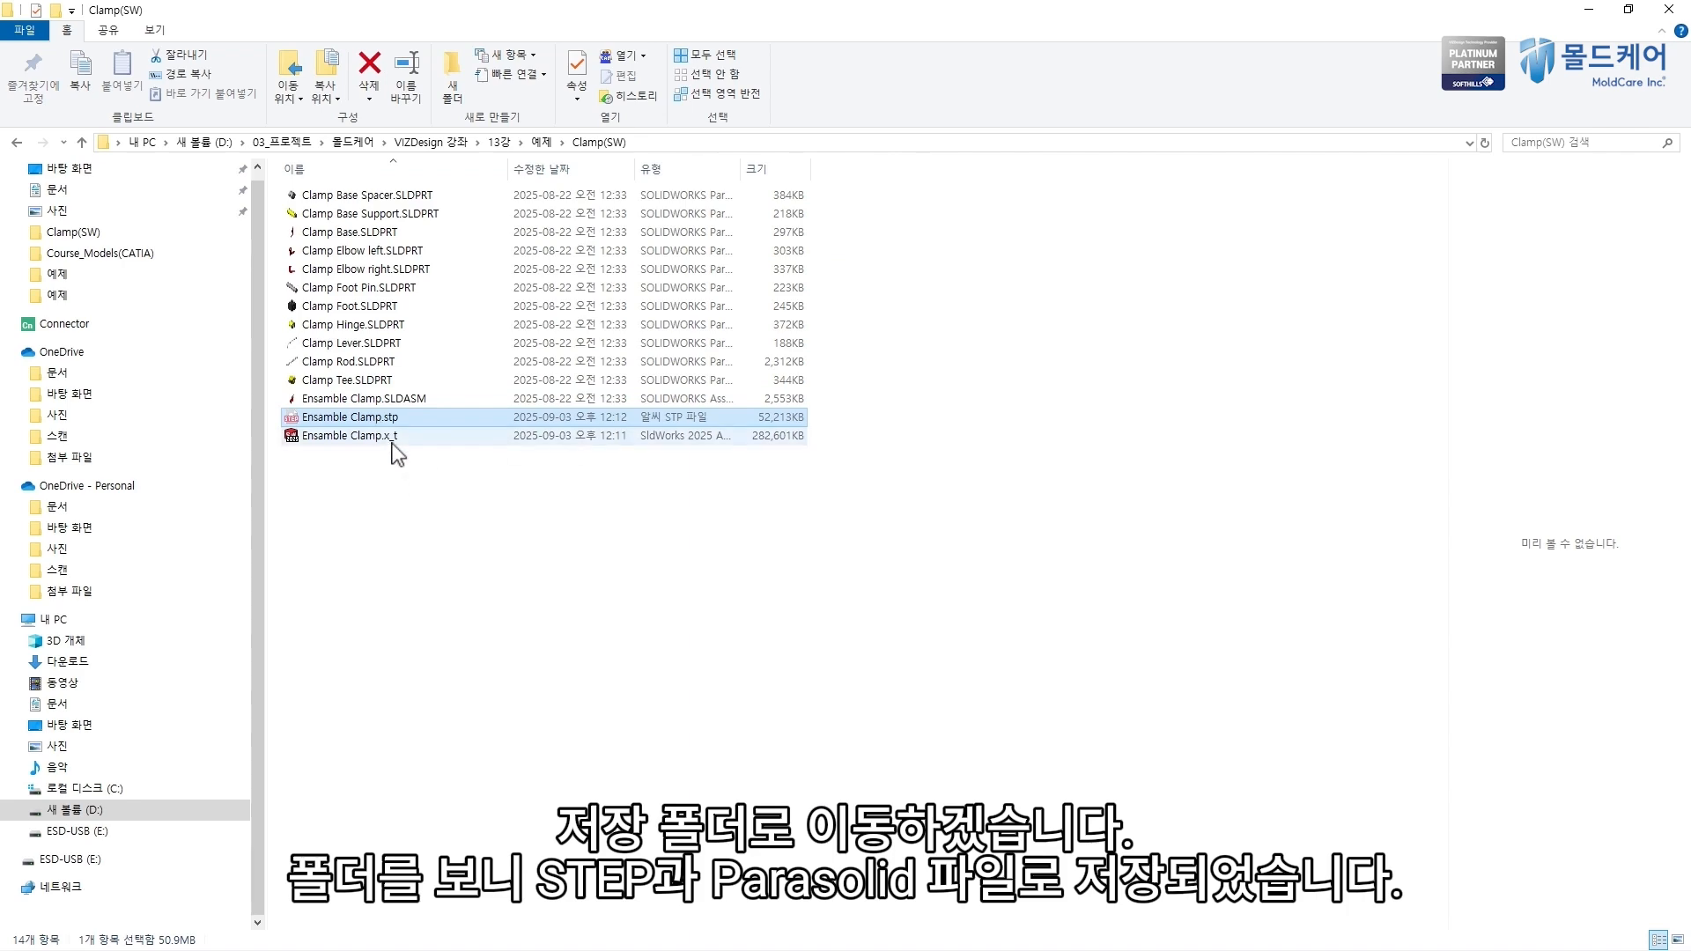
click(392, 437)
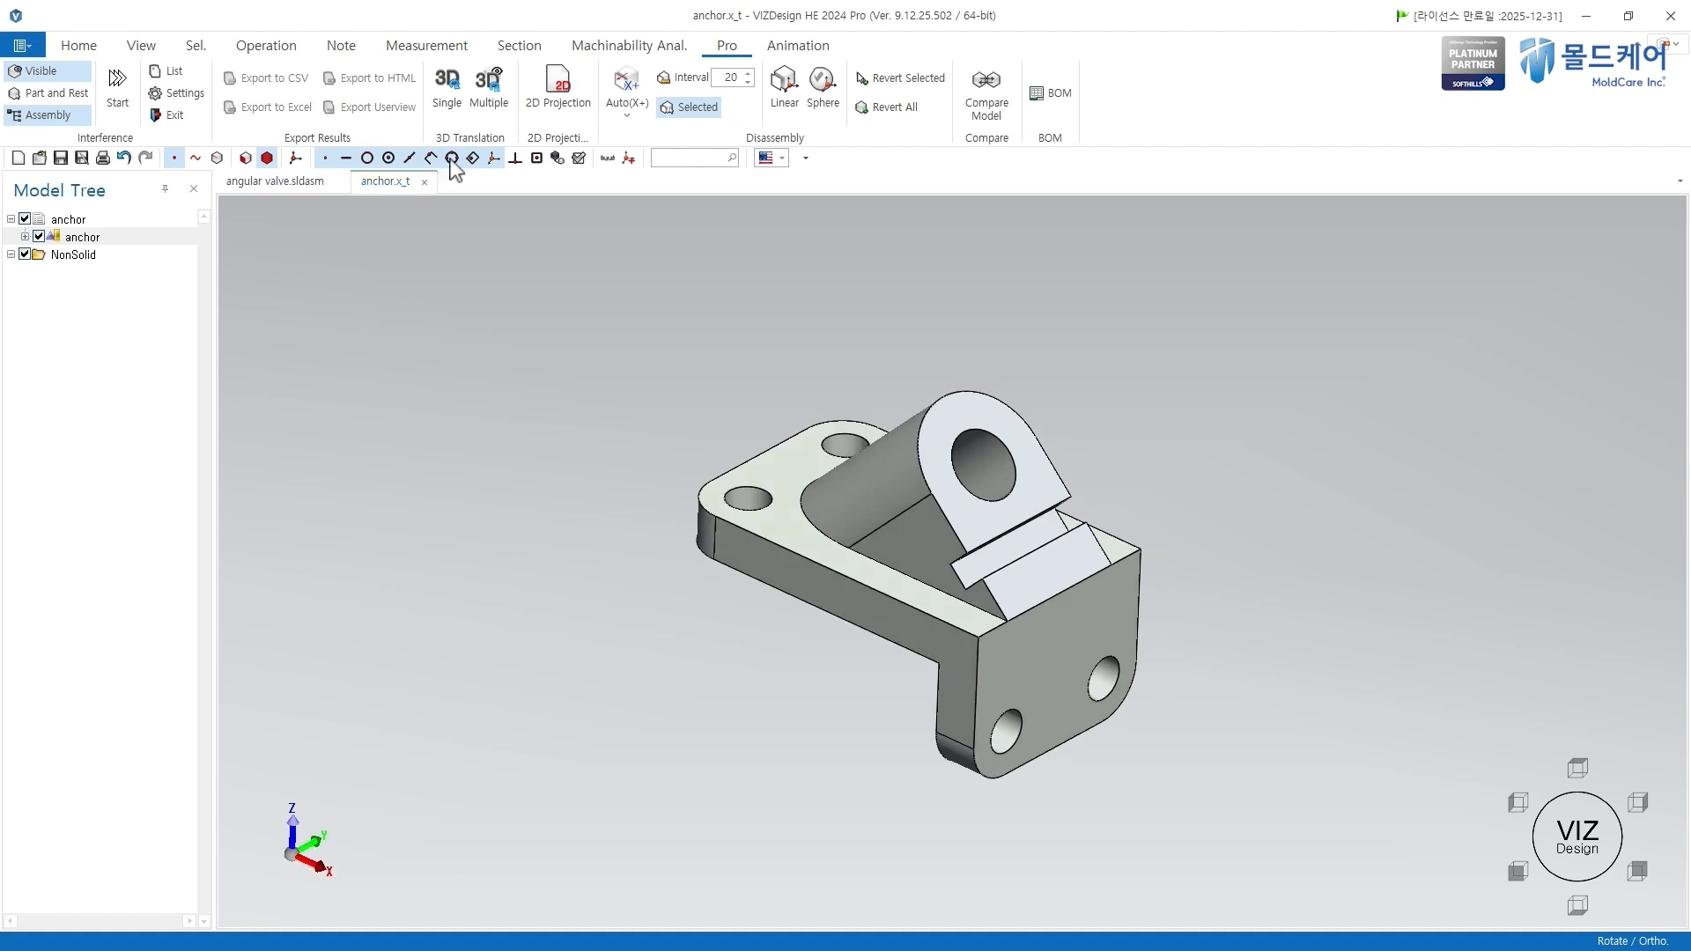
Step: In VIZDesign, start a 2D projection of anchor.x_t with the Front view point, and briefly turn Create Car Line on and off
click(580, 121)
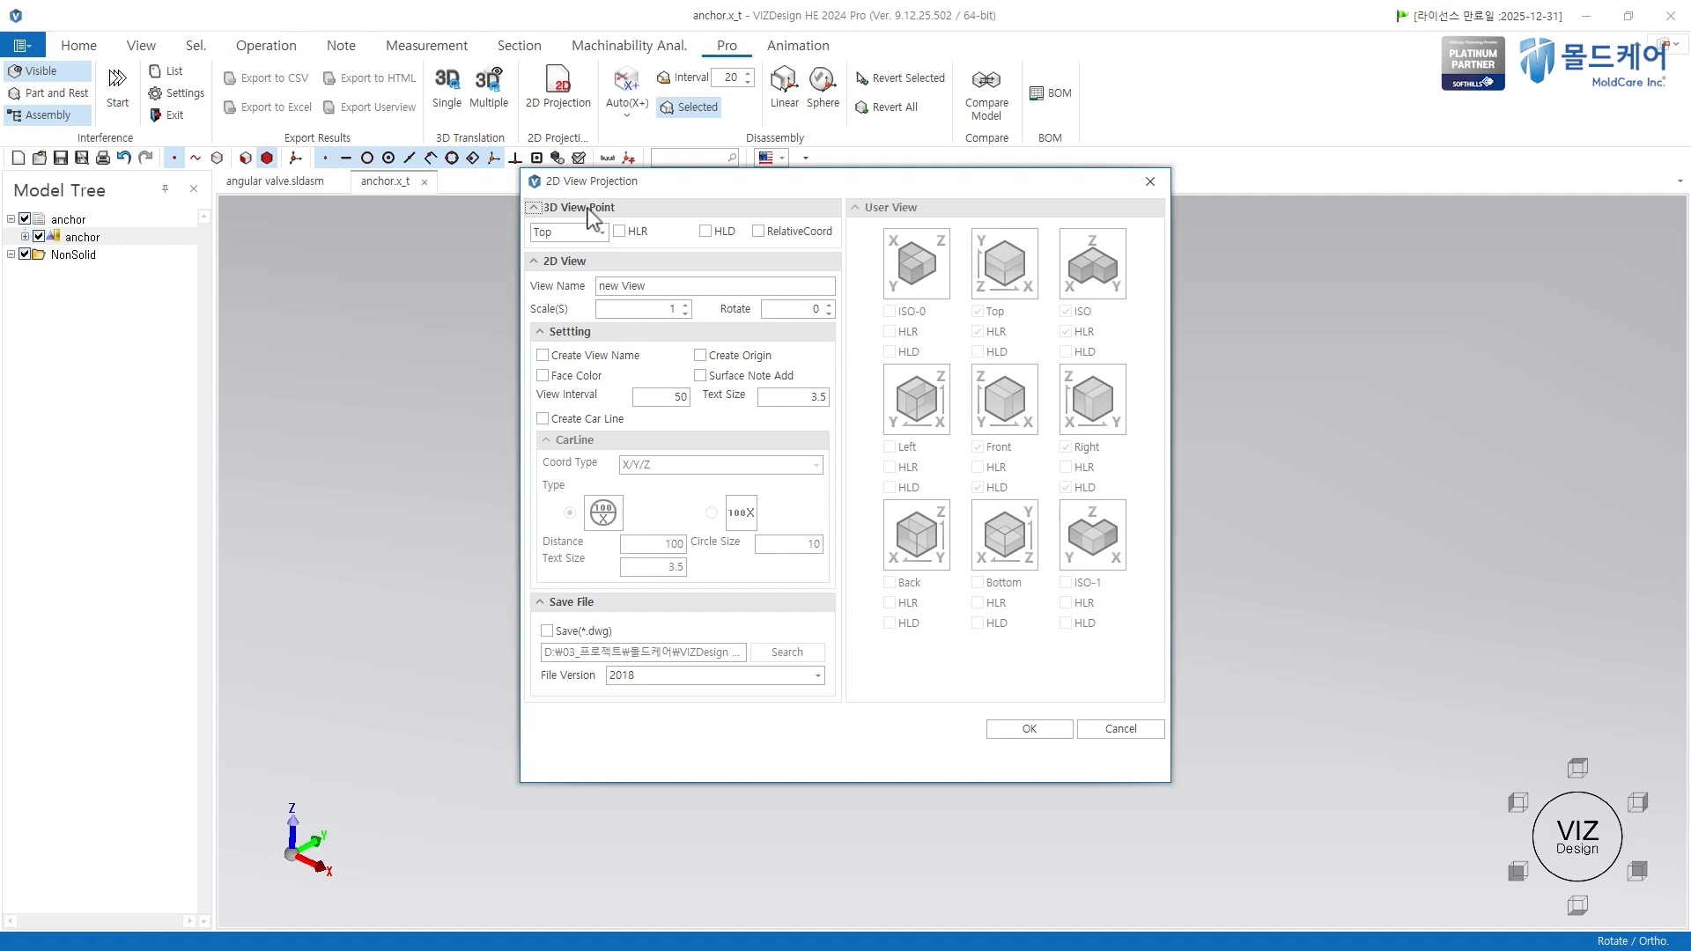
click(602, 232)
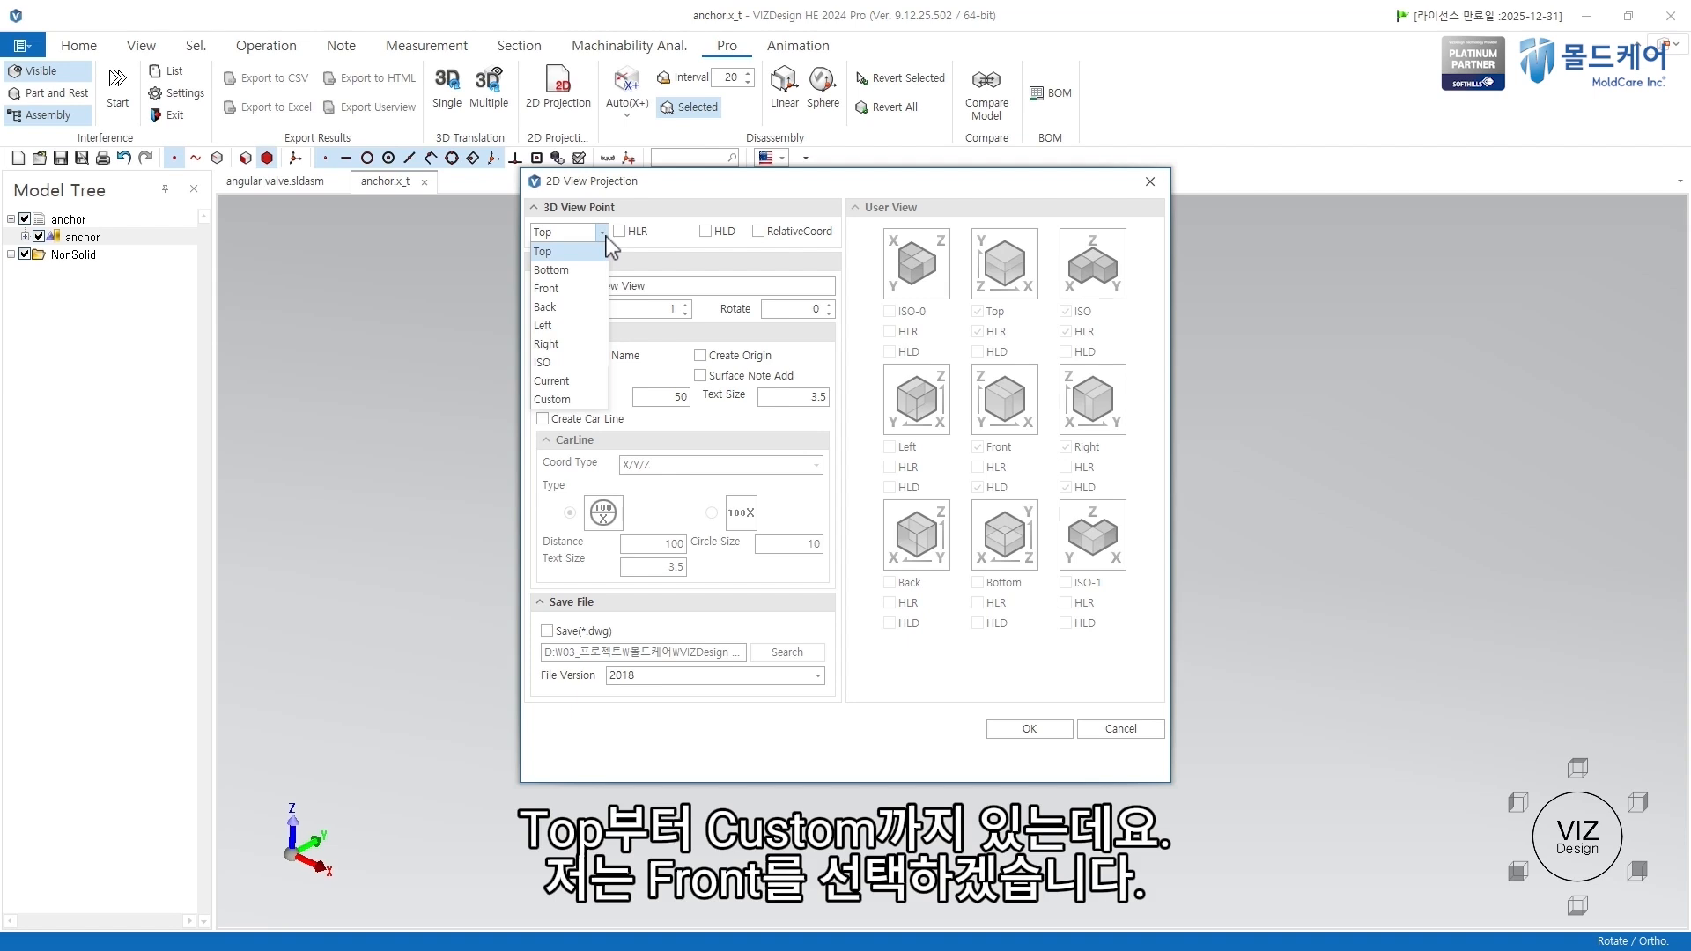
click(575, 291)
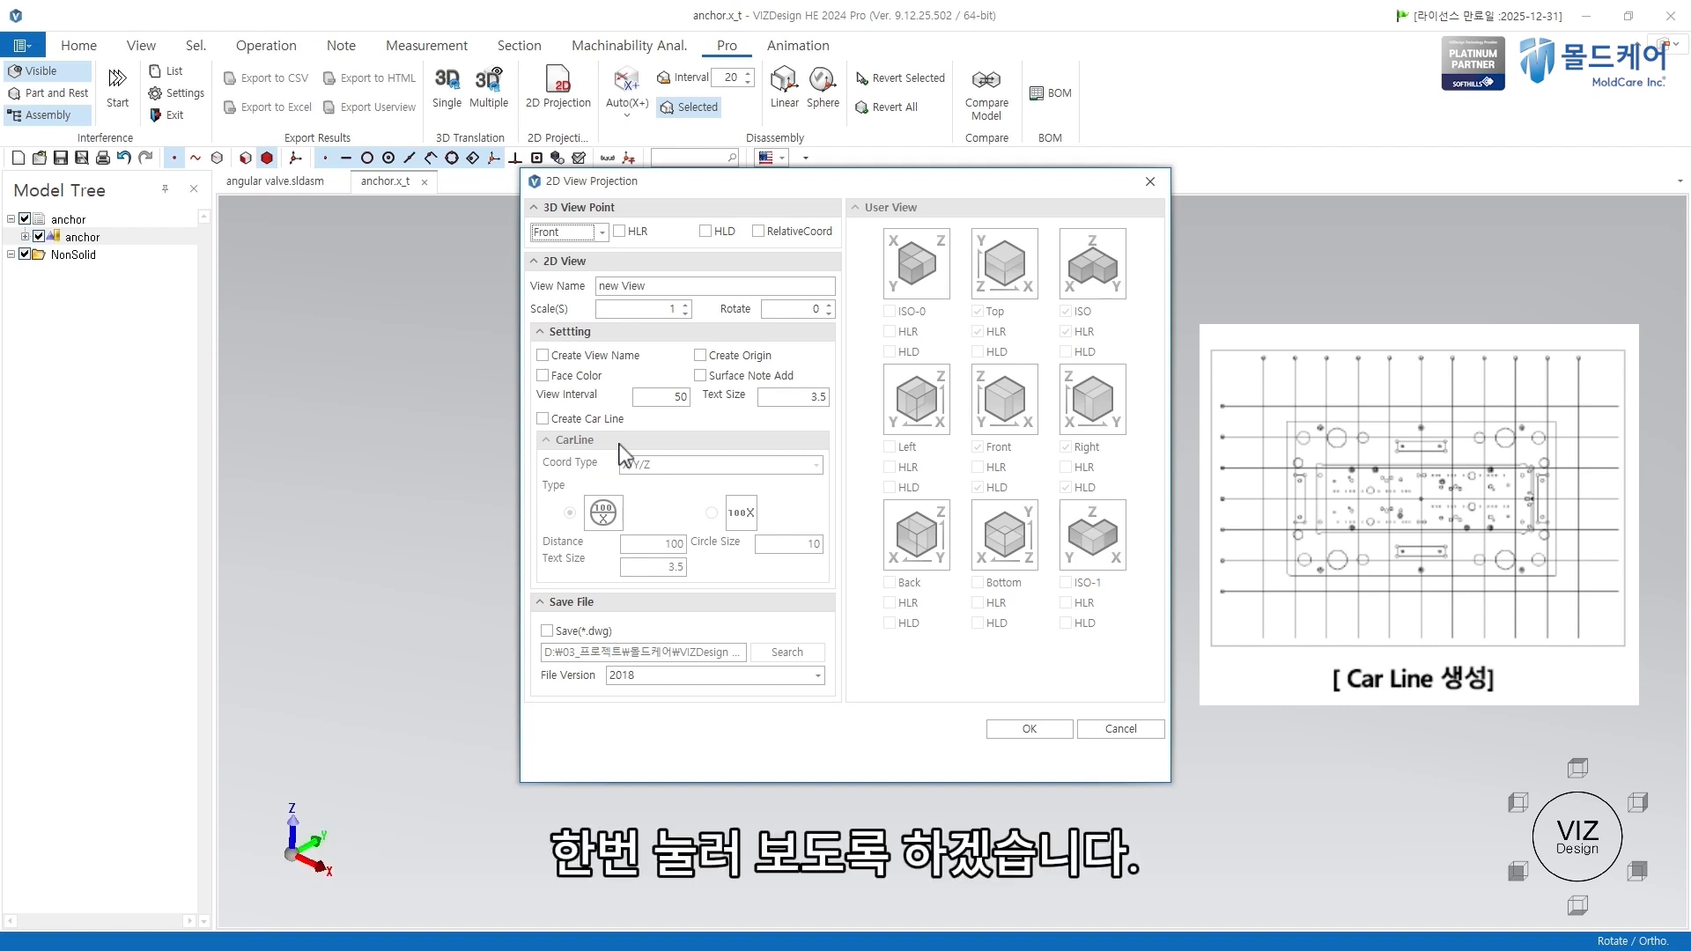
click(544, 419)
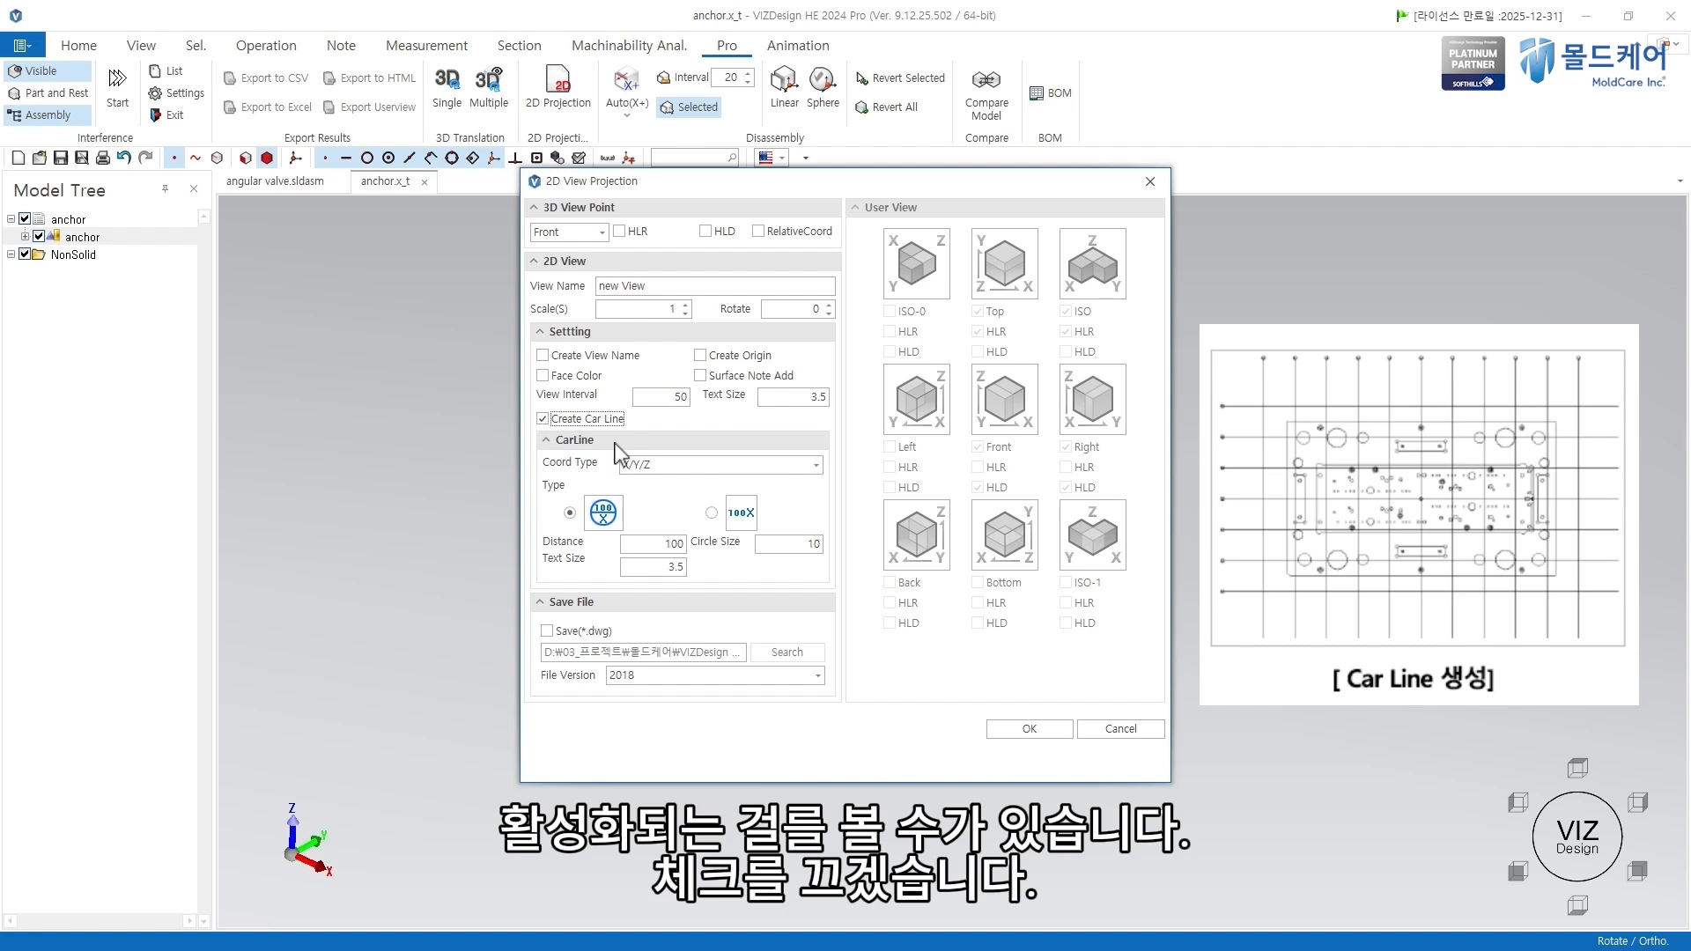
click(543, 419)
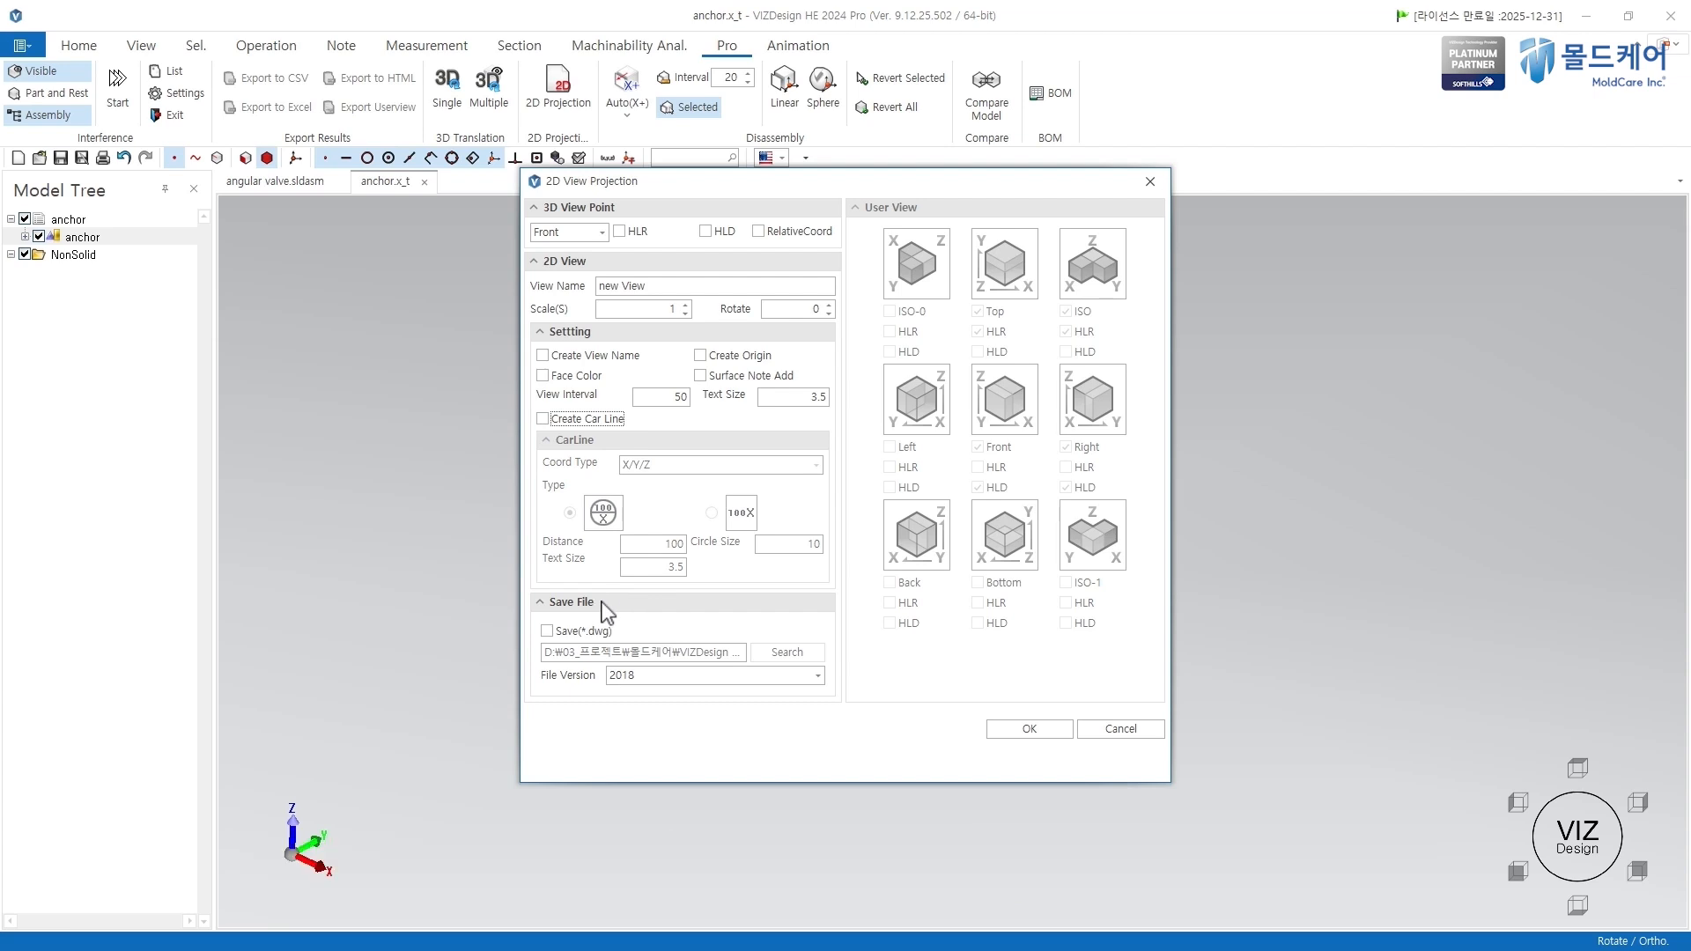
Step: Enable saving the projection as DWG with file version 2018, generate it and open the saved drawing
click(547, 631)
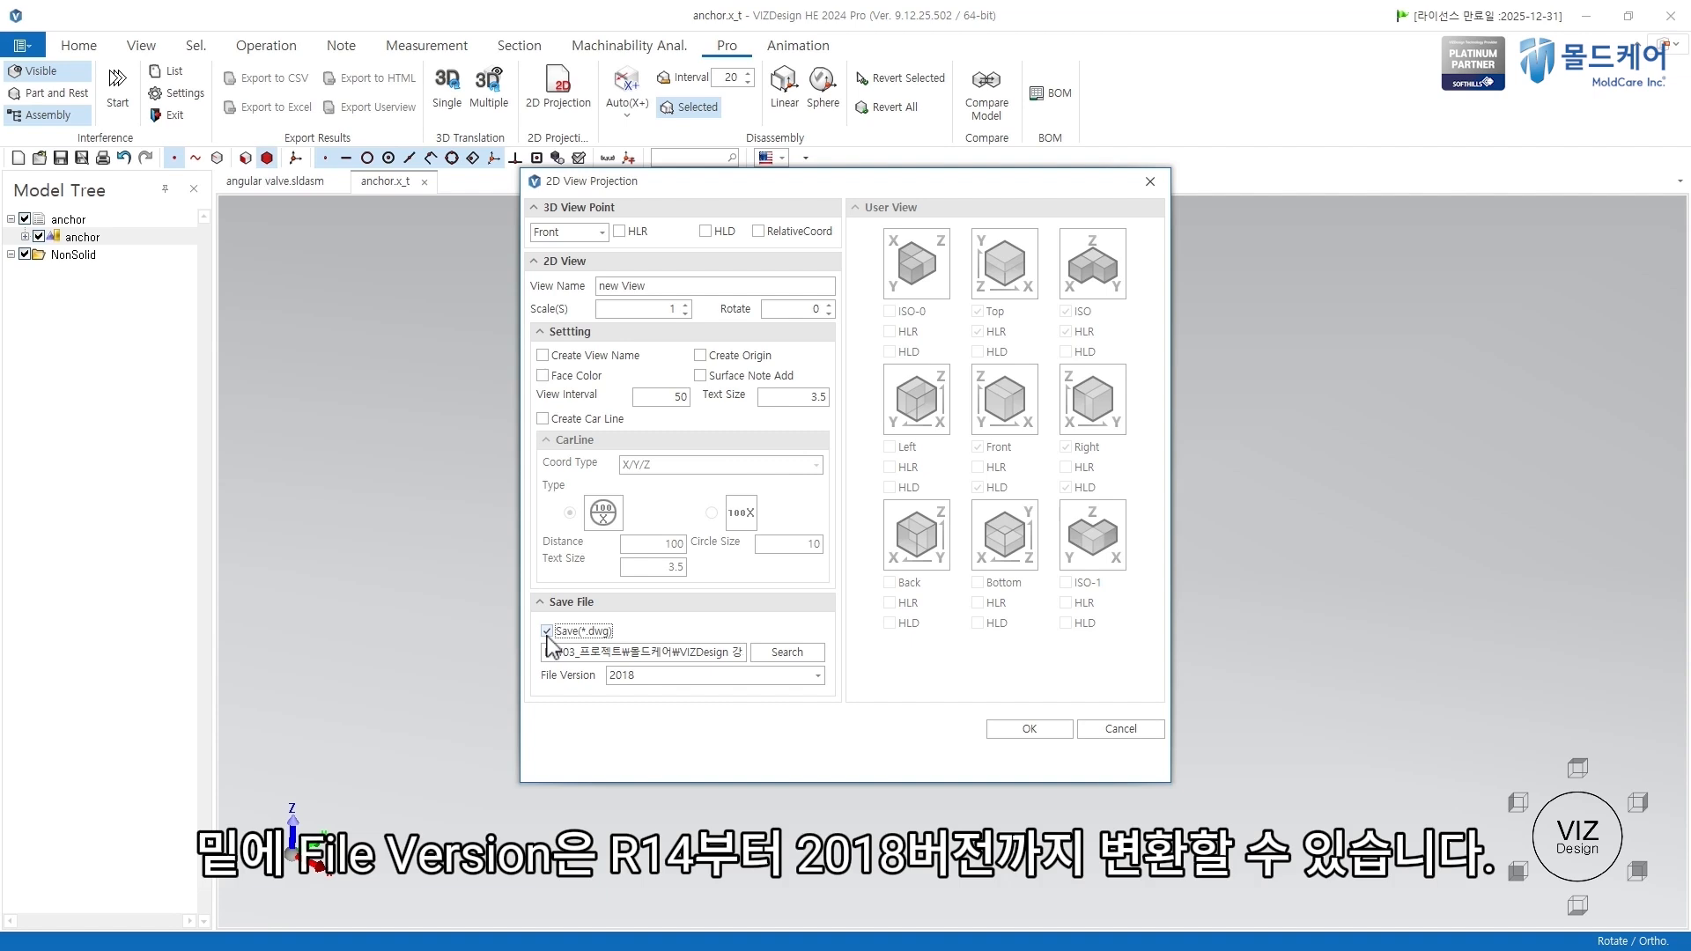
click(819, 675)
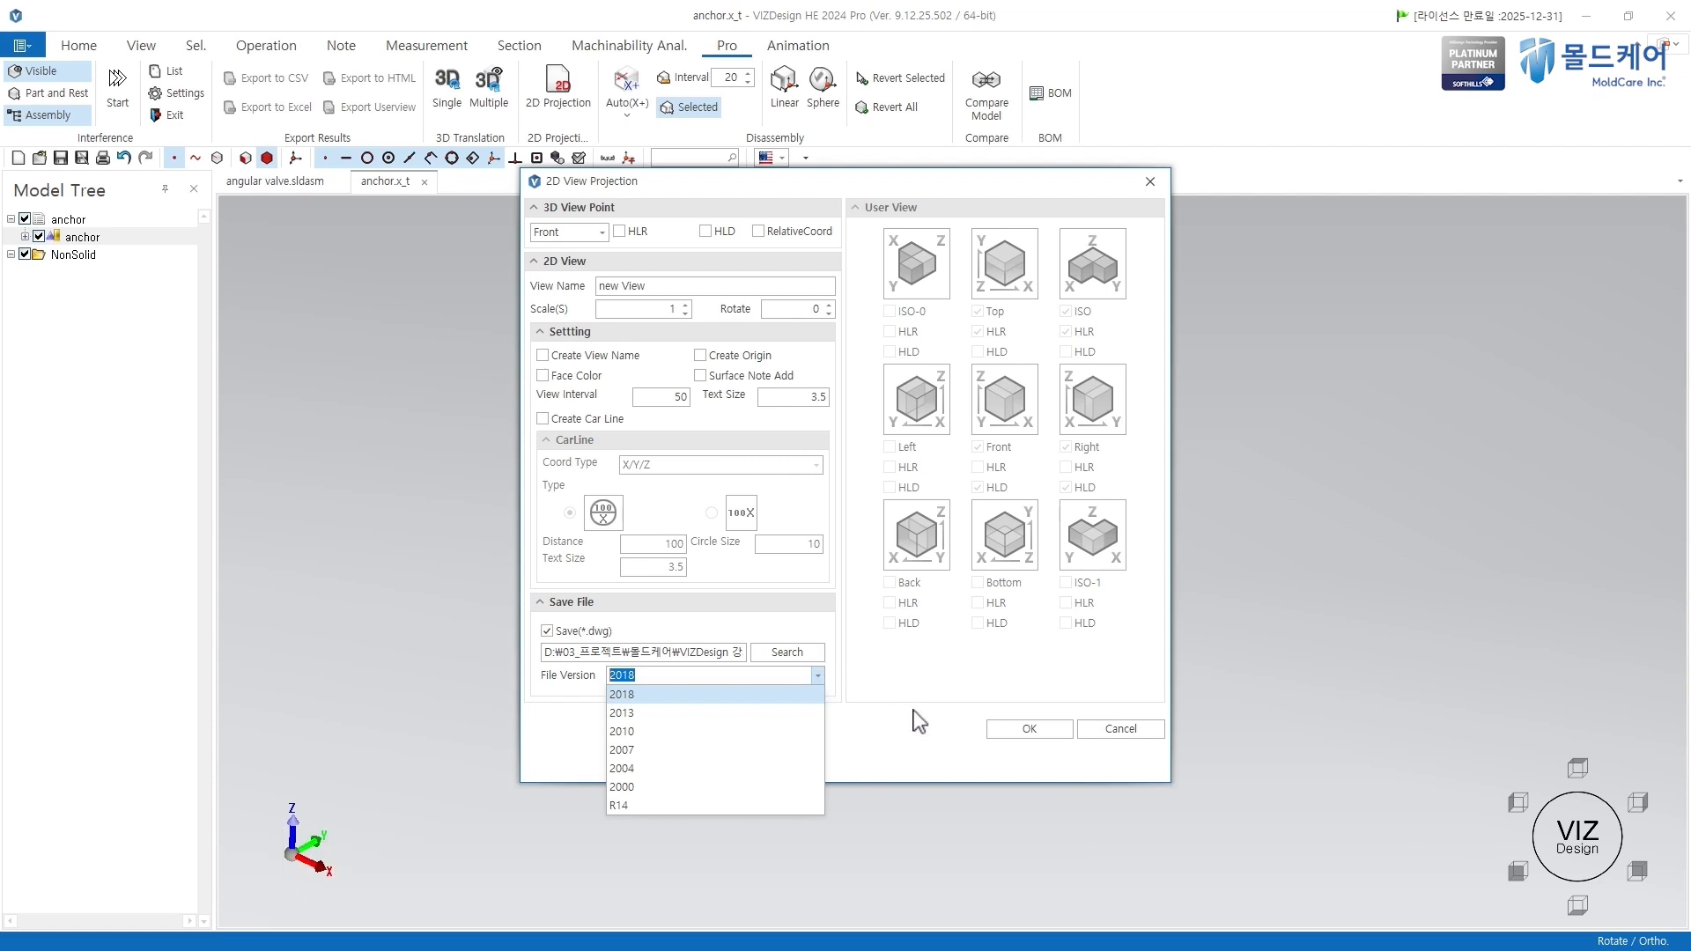
click(921, 736)
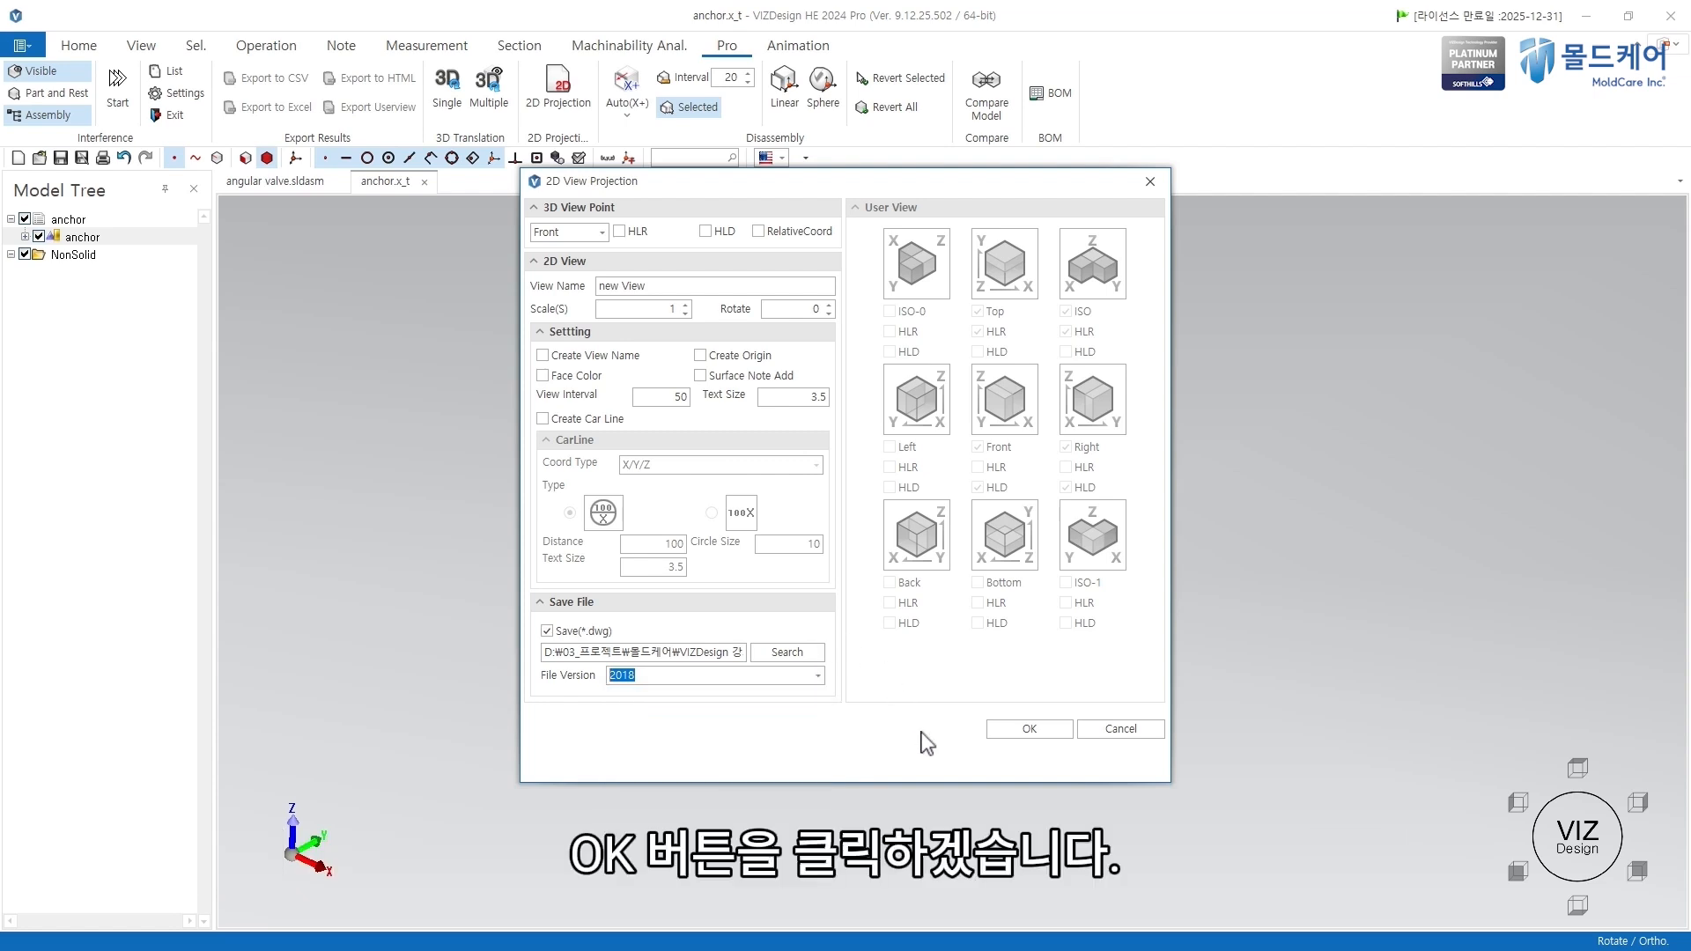
click(1032, 735)
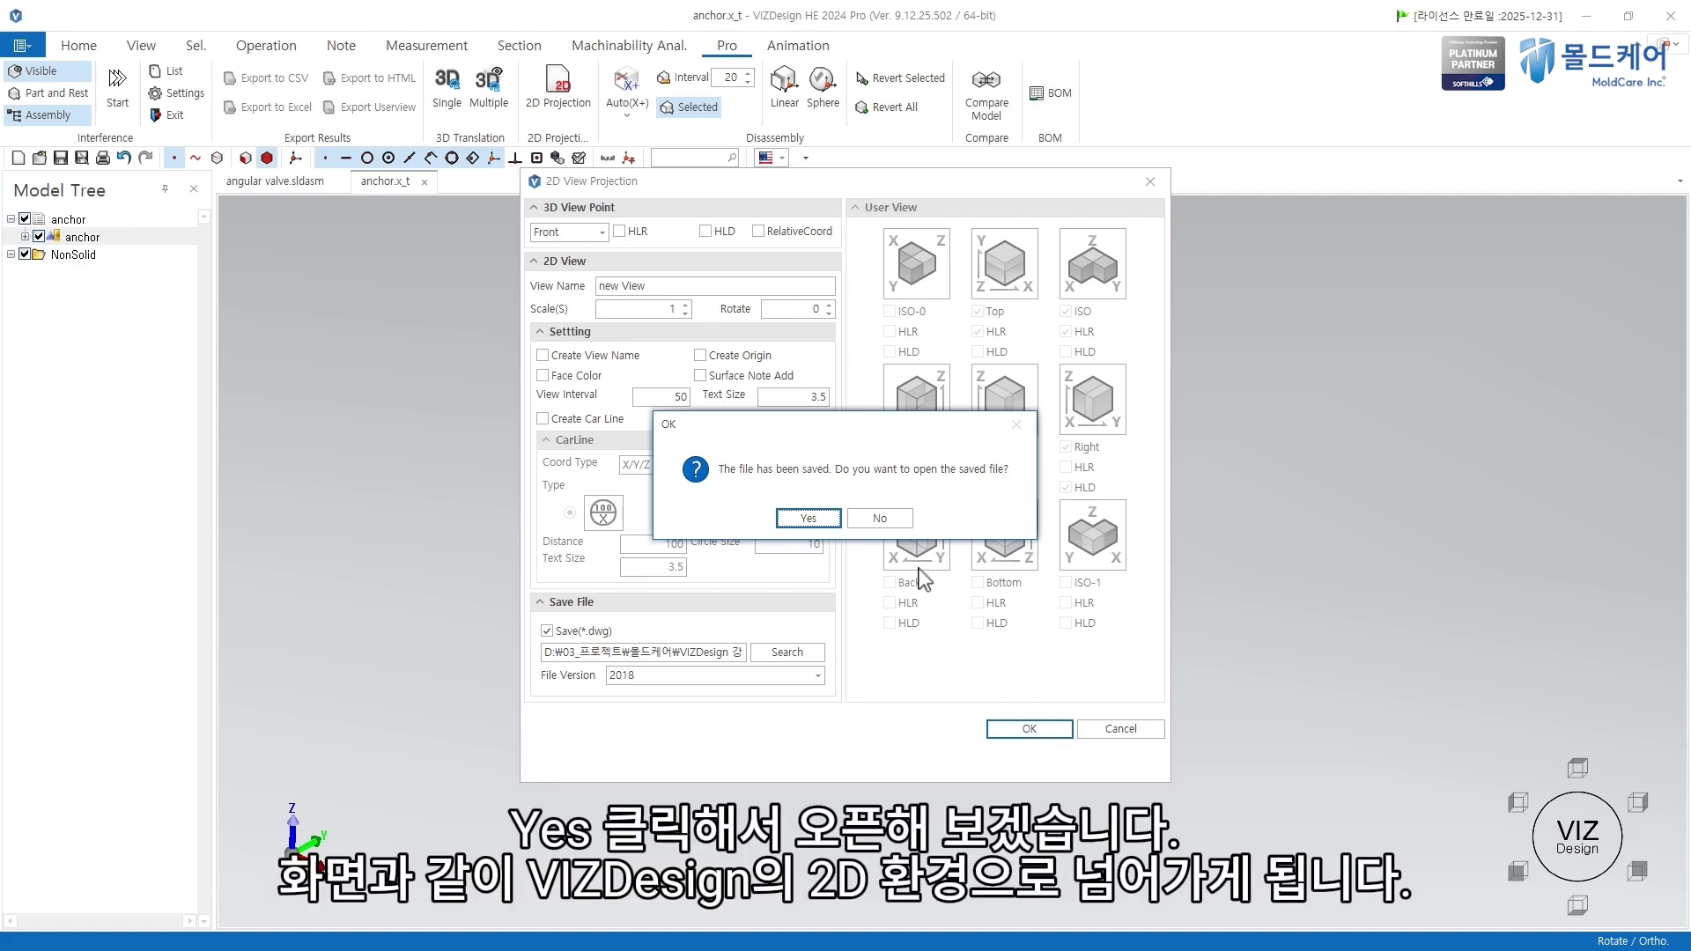
click(815, 520)
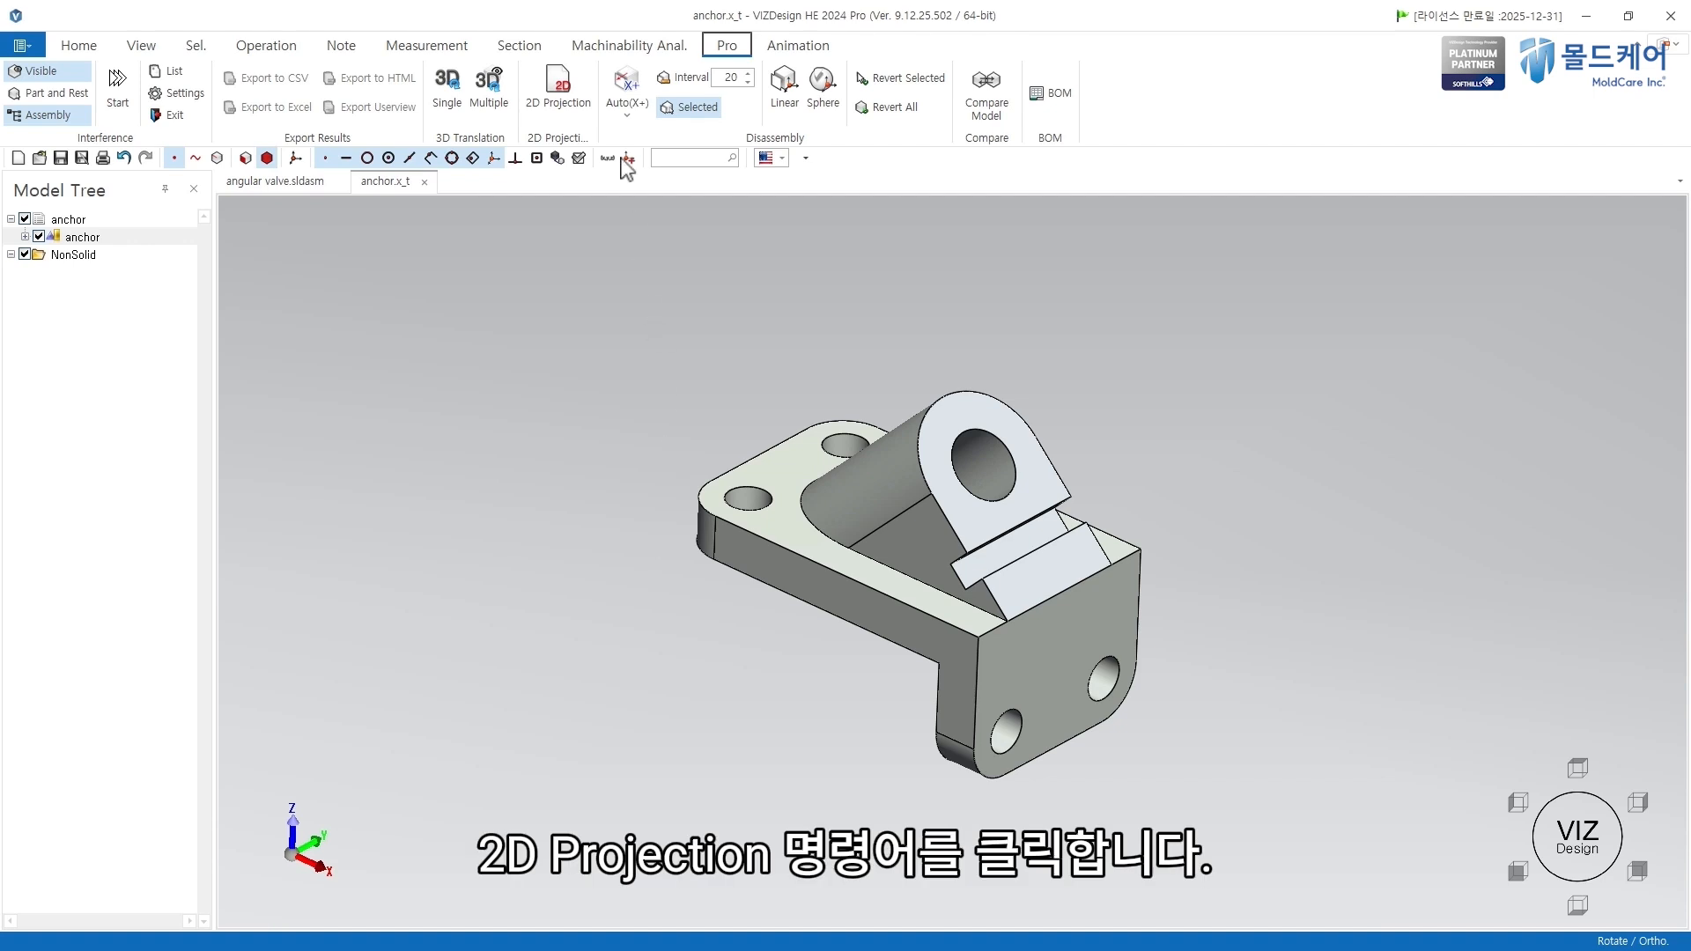
Step: Start another 2D projection of the anchor model and set its view point to Custom
click(571, 88)
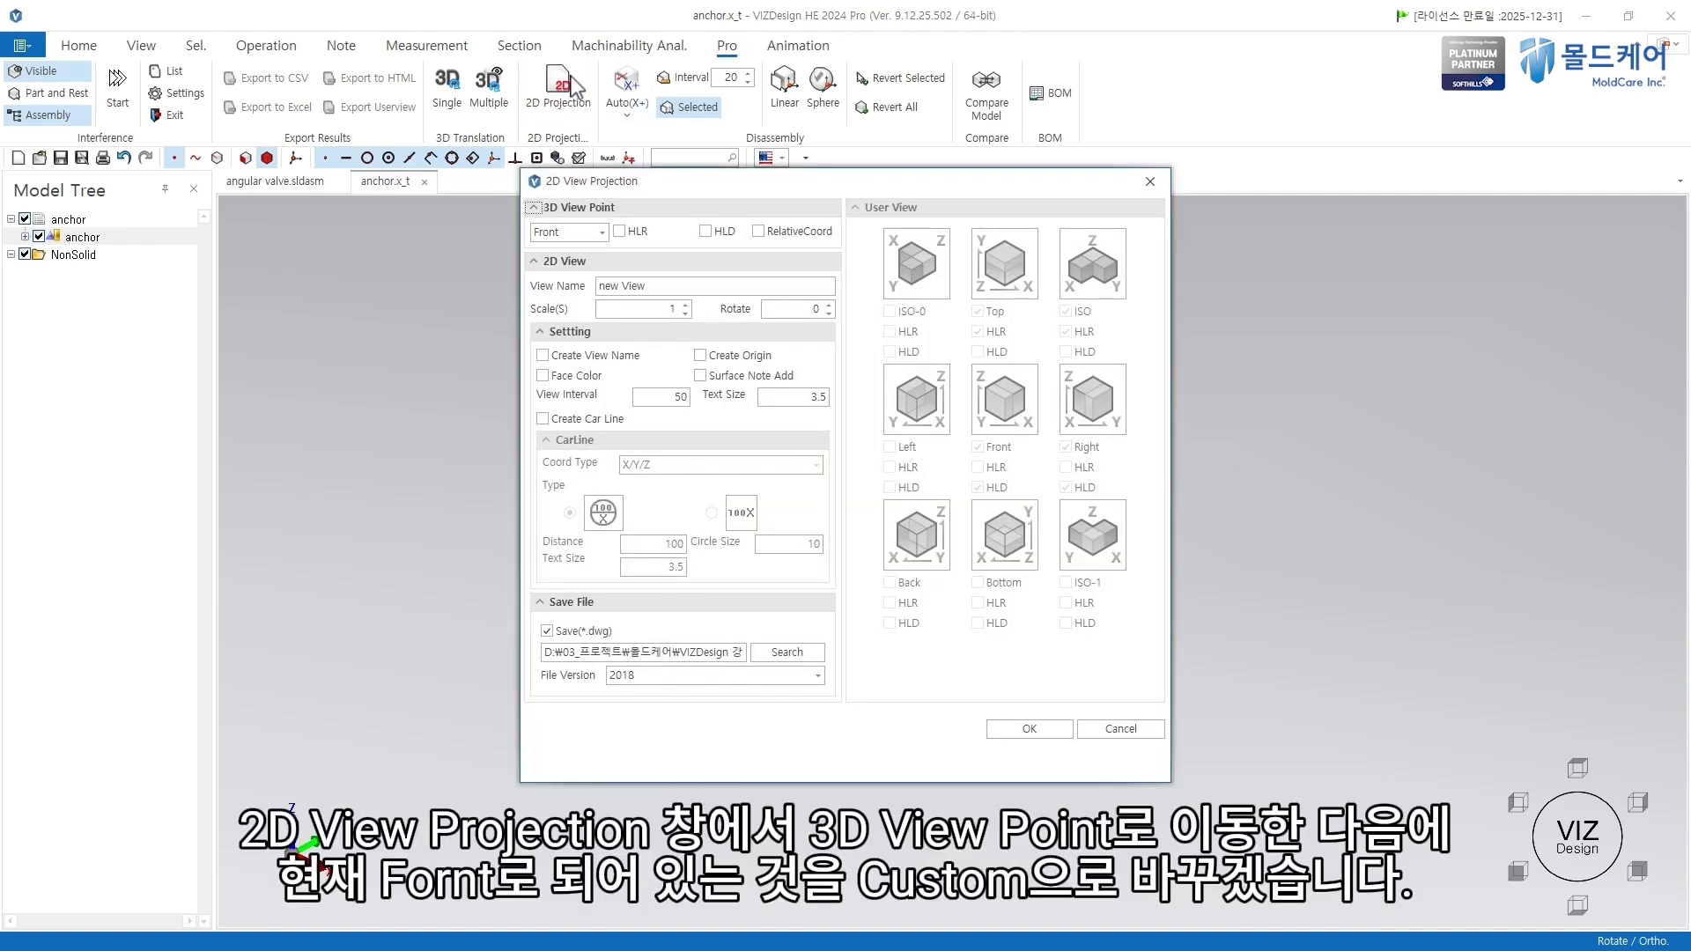
click(603, 233)
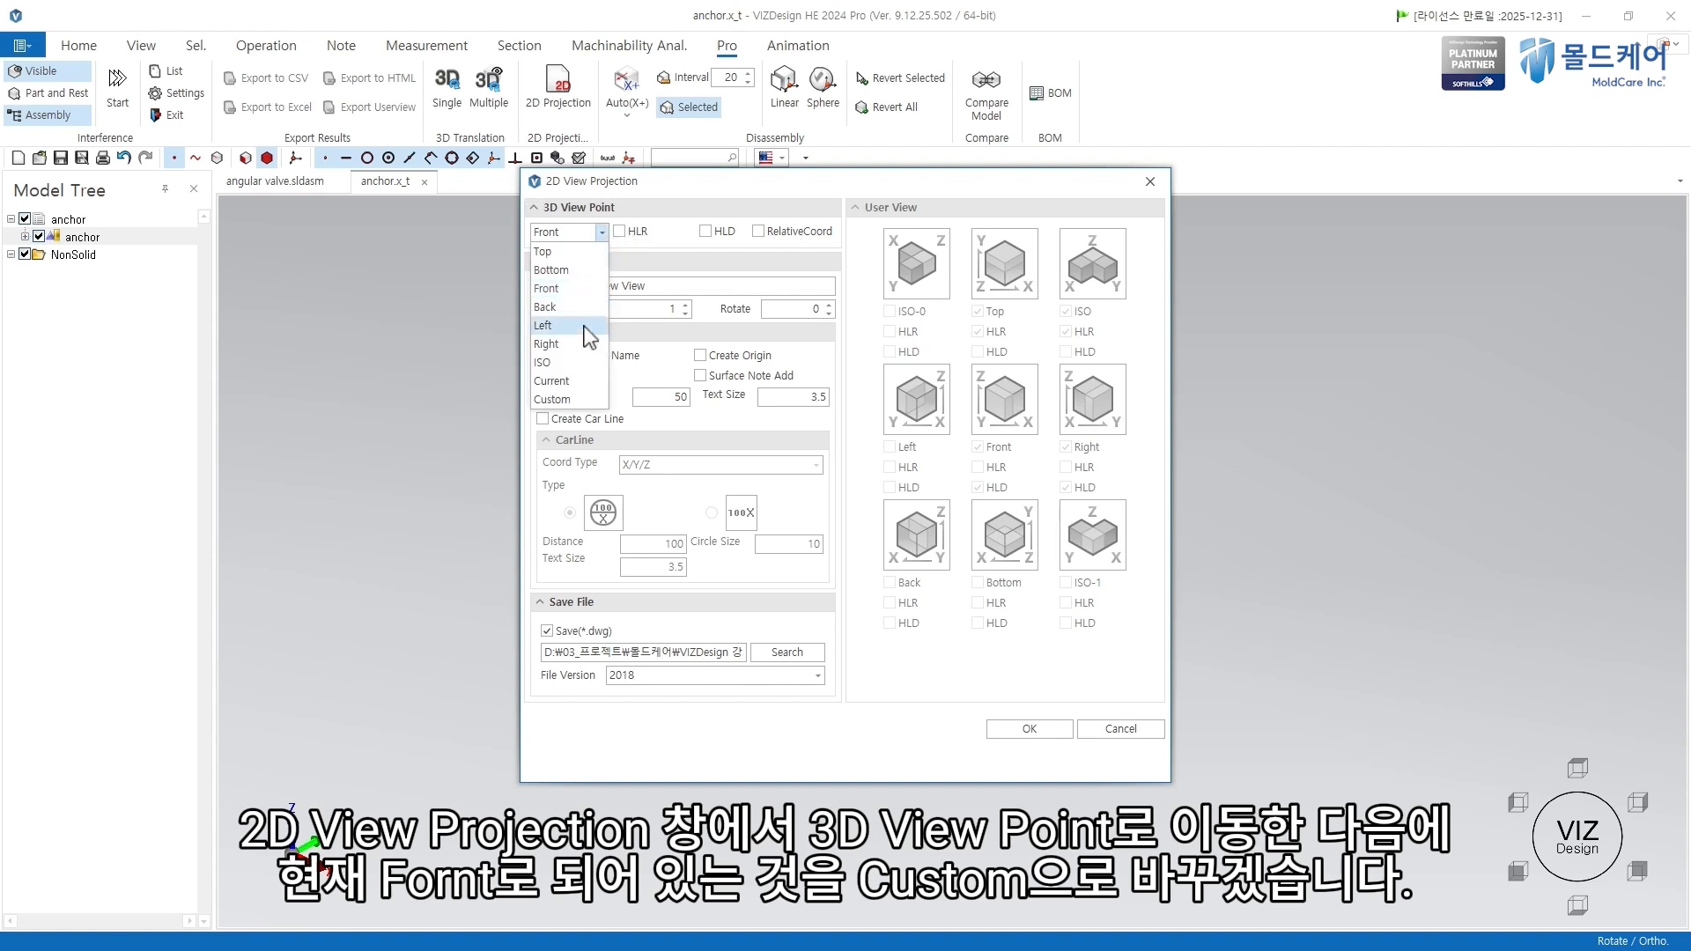
click(554, 399)
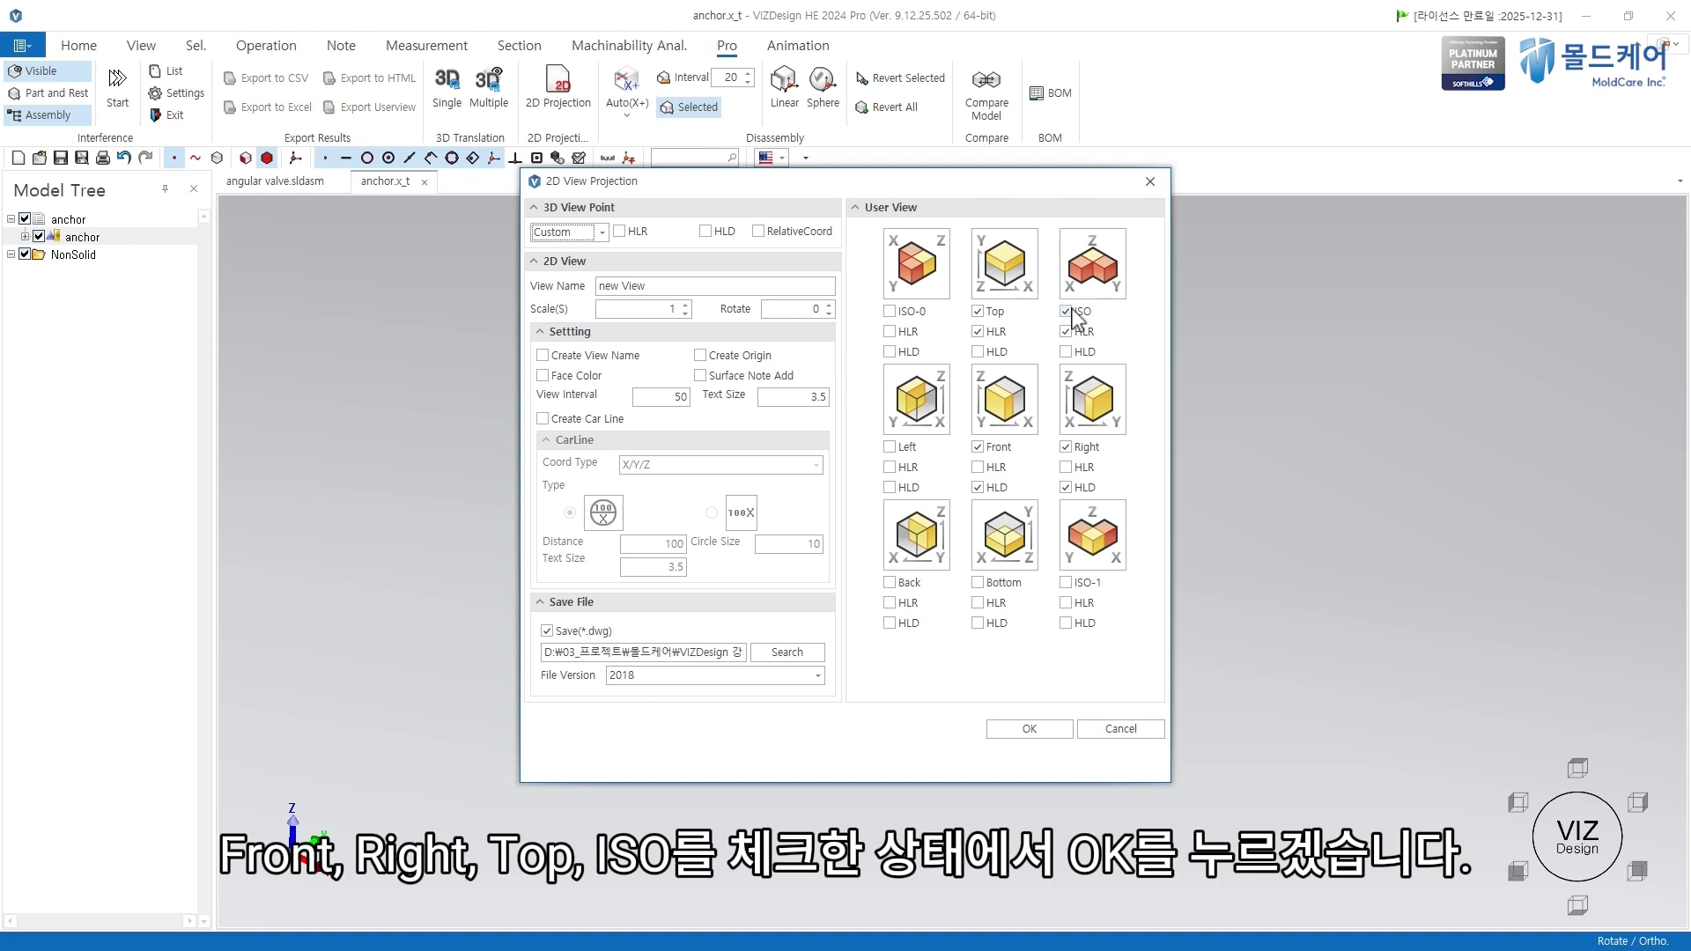
Step: Generate the anchor's Top, ISO, Front and Right projections and open new View_1.dwg to inspect the drawing
click(1031, 729)
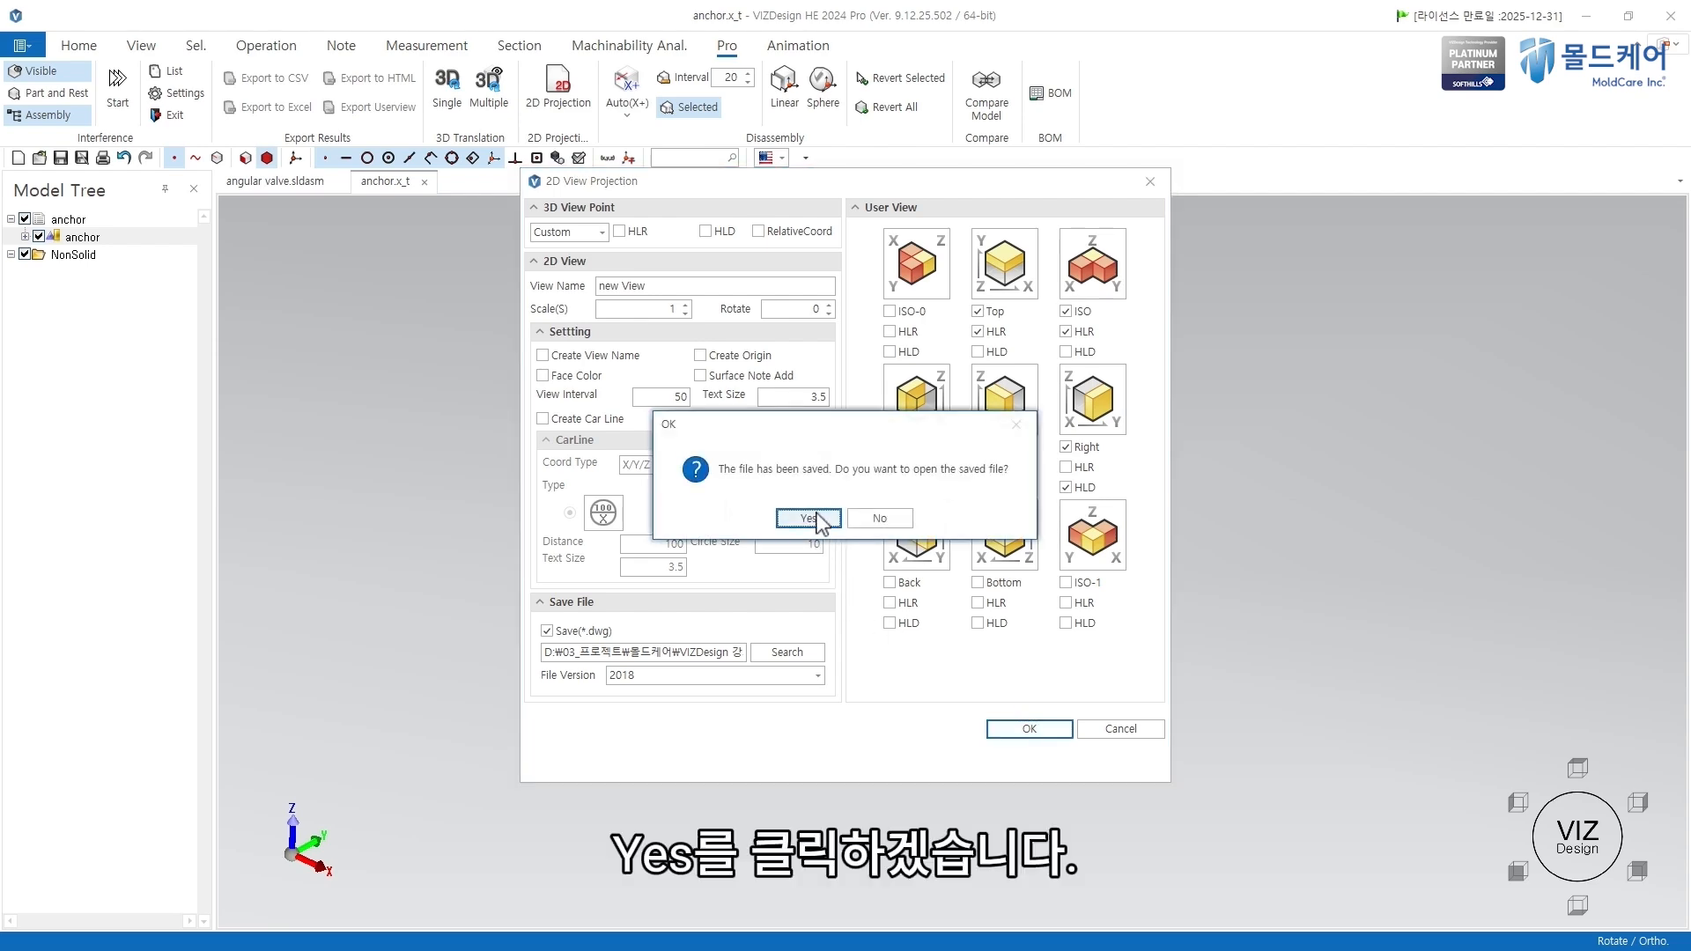
click(809, 518)
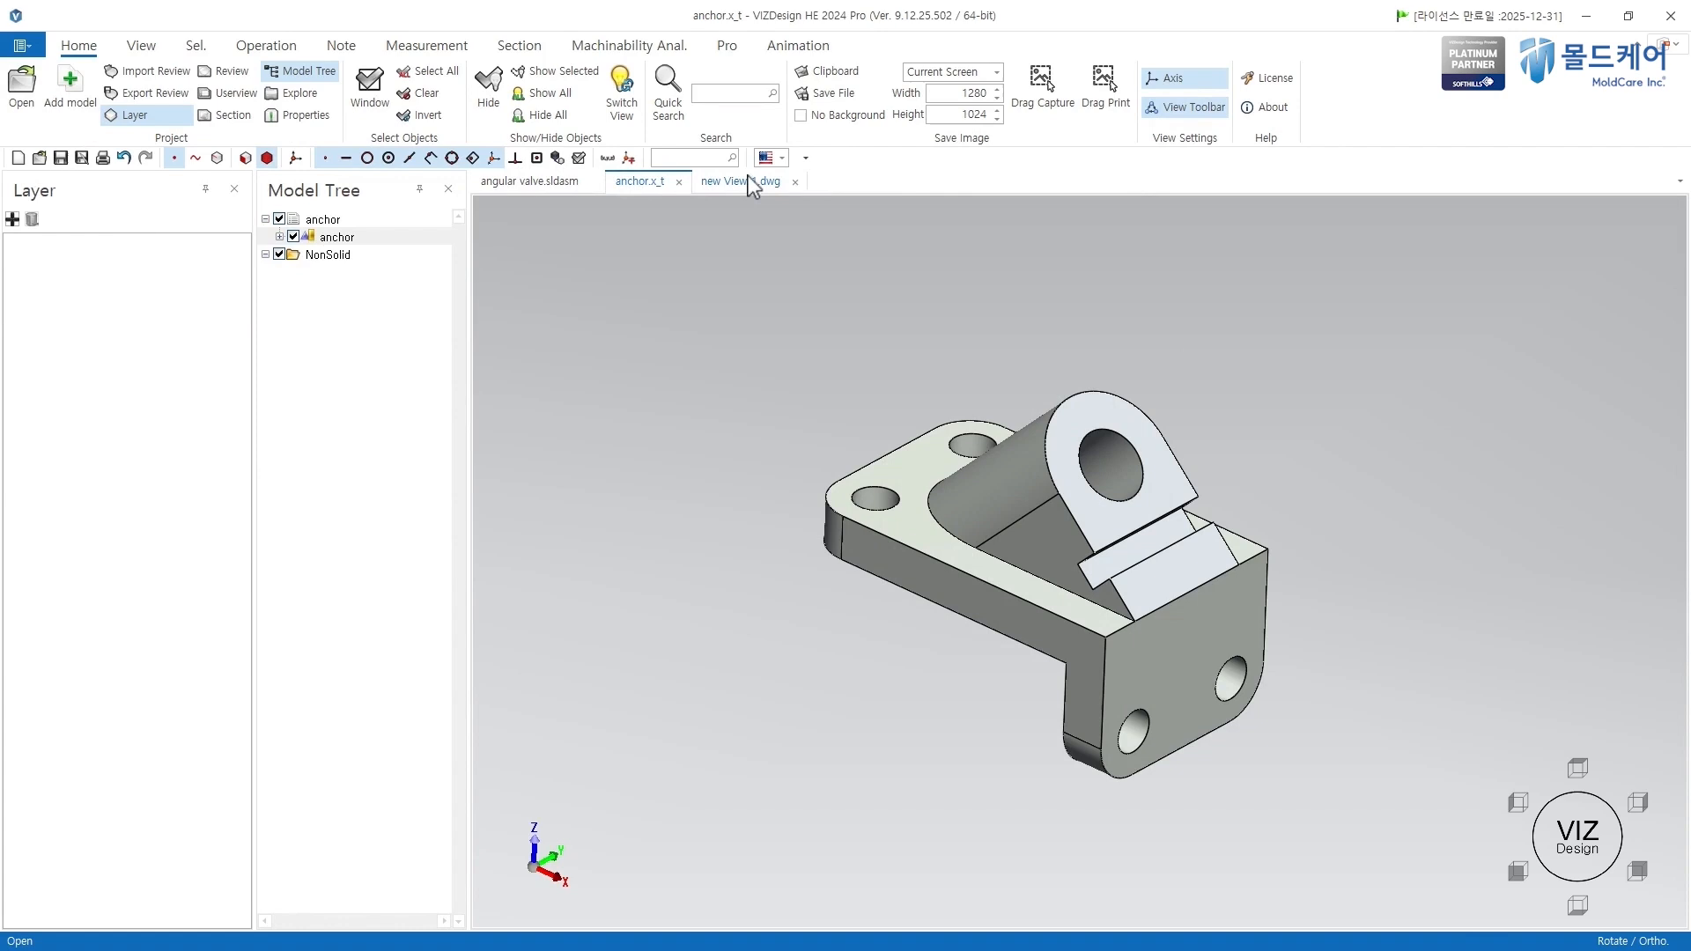
click(748, 181)
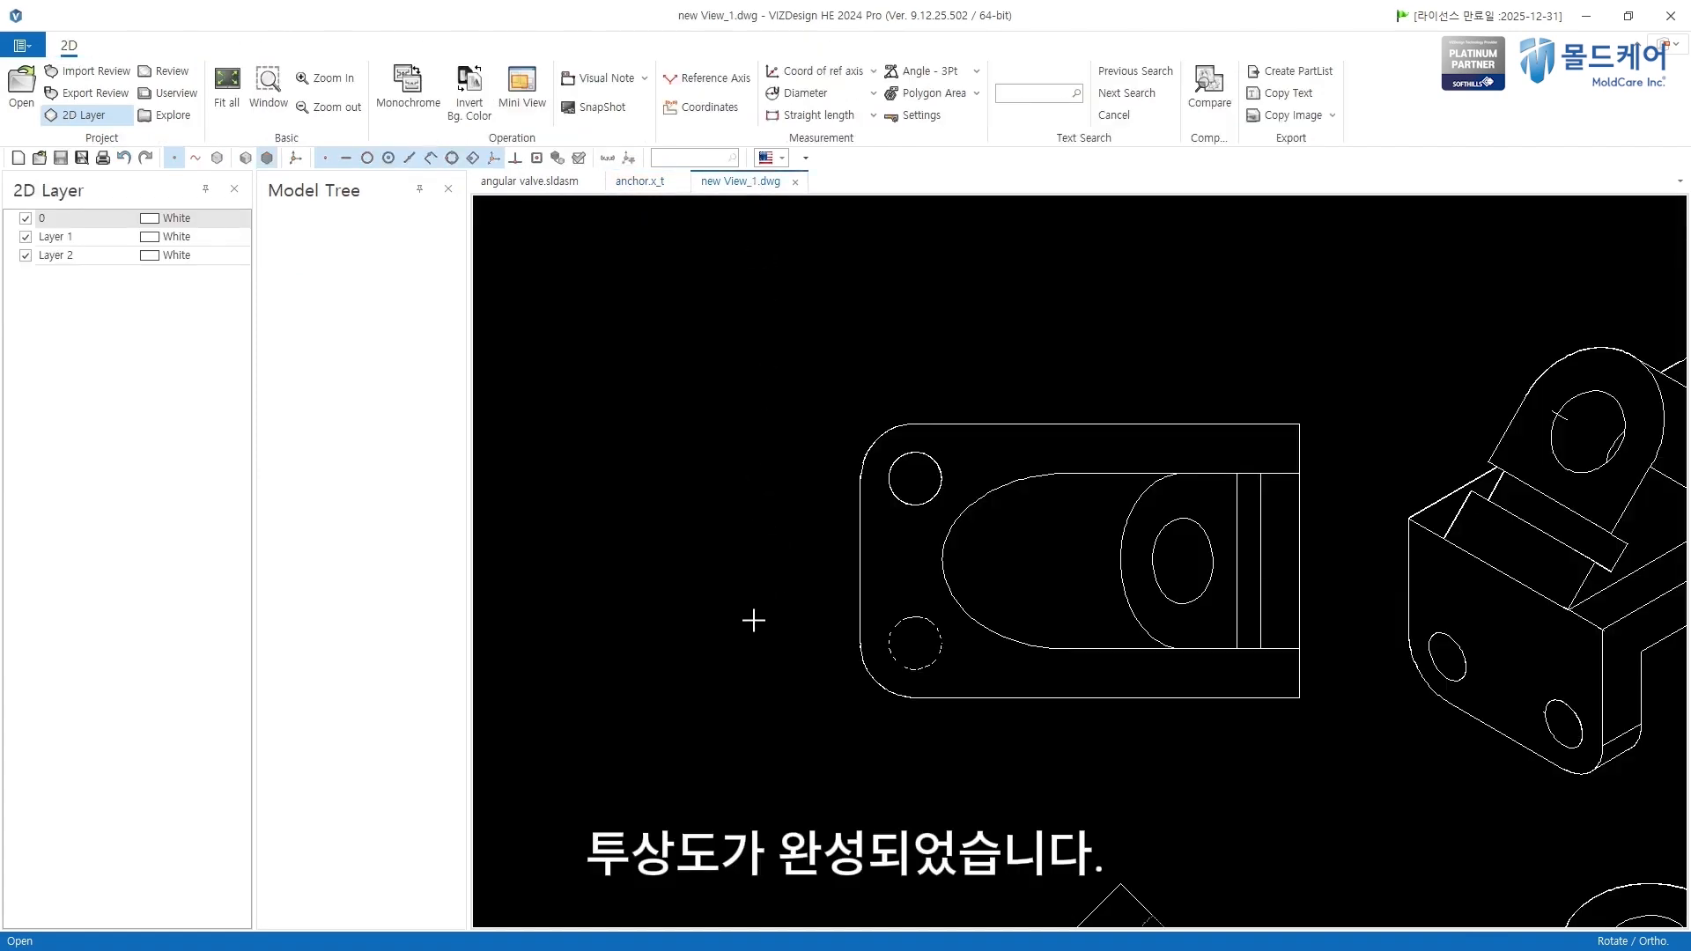
scroll(907, 619, down, 3)
mouse_move(1084, 748)
middle_down()
mouse_move(1001, 578)
mouse_move(1011, 627)
middle_up()
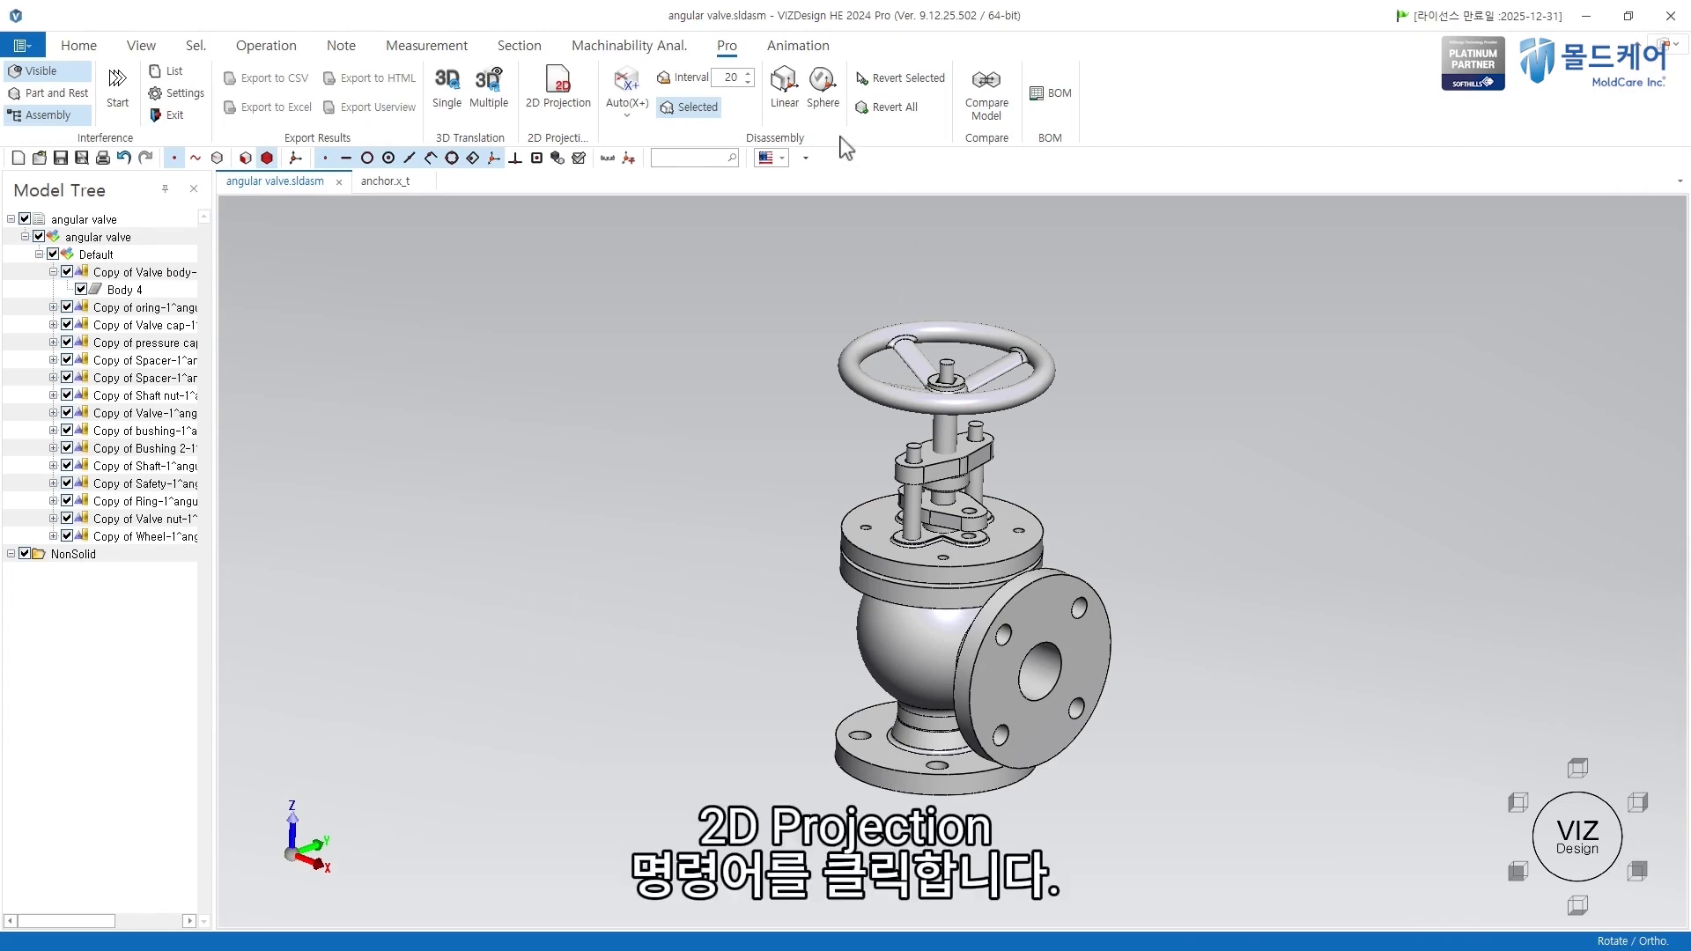
Step: Start a 2D projection of the angular valve assembly with the Custom view point
click(574, 100)
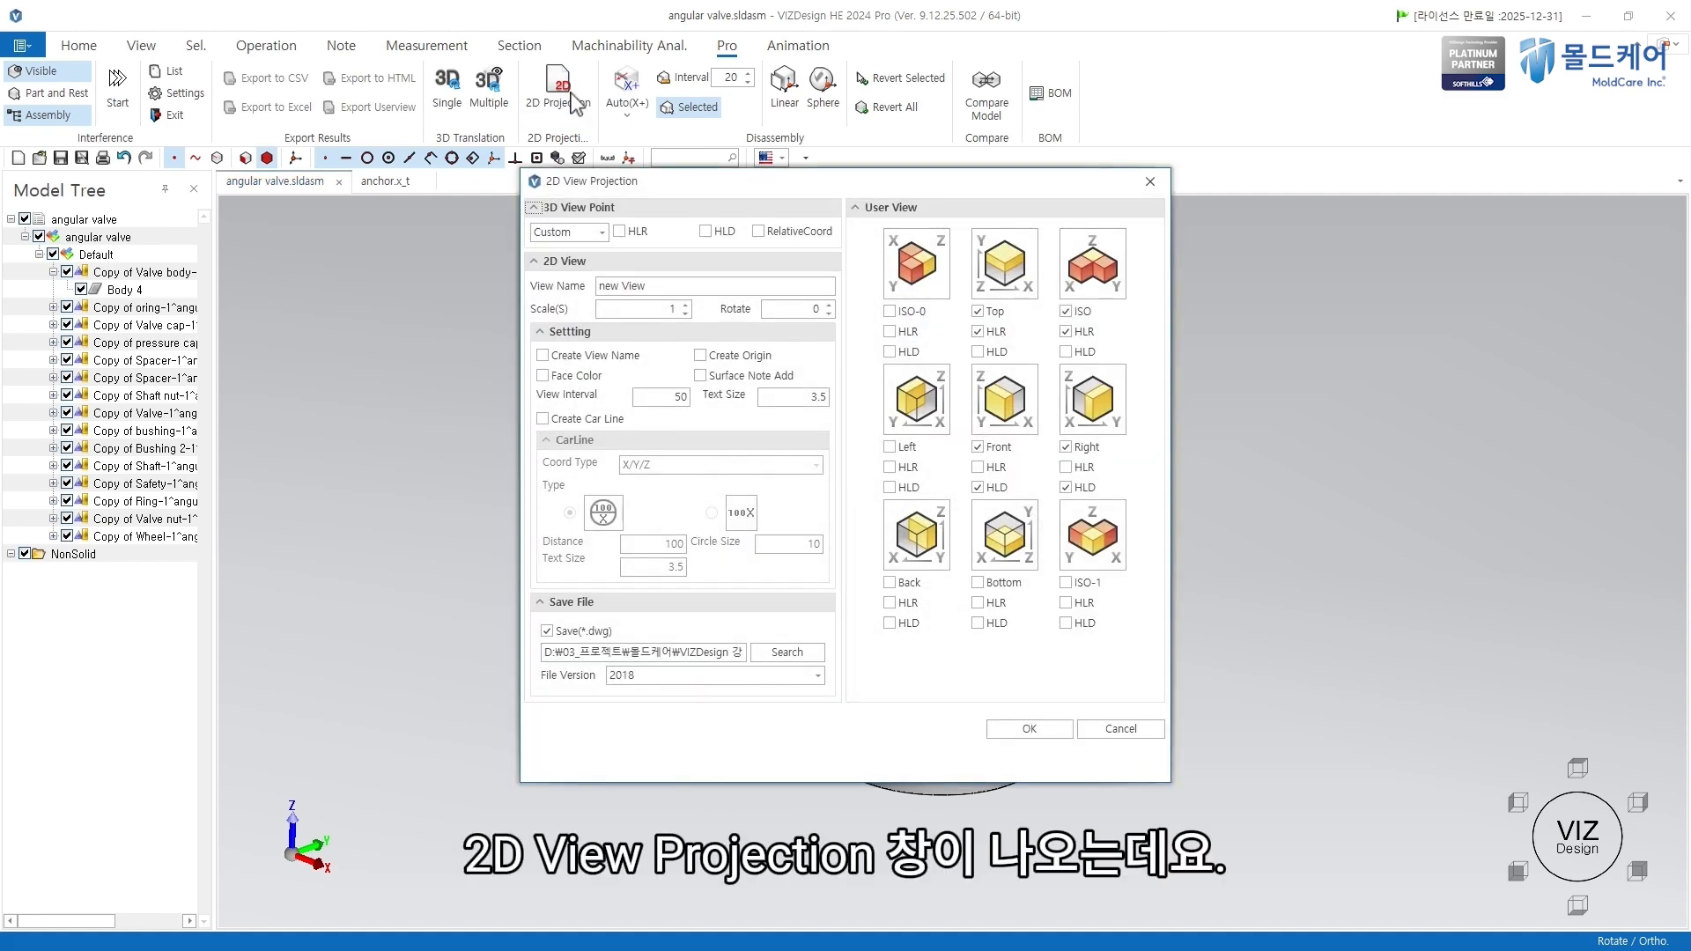
click(602, 233)
click(576, 405)
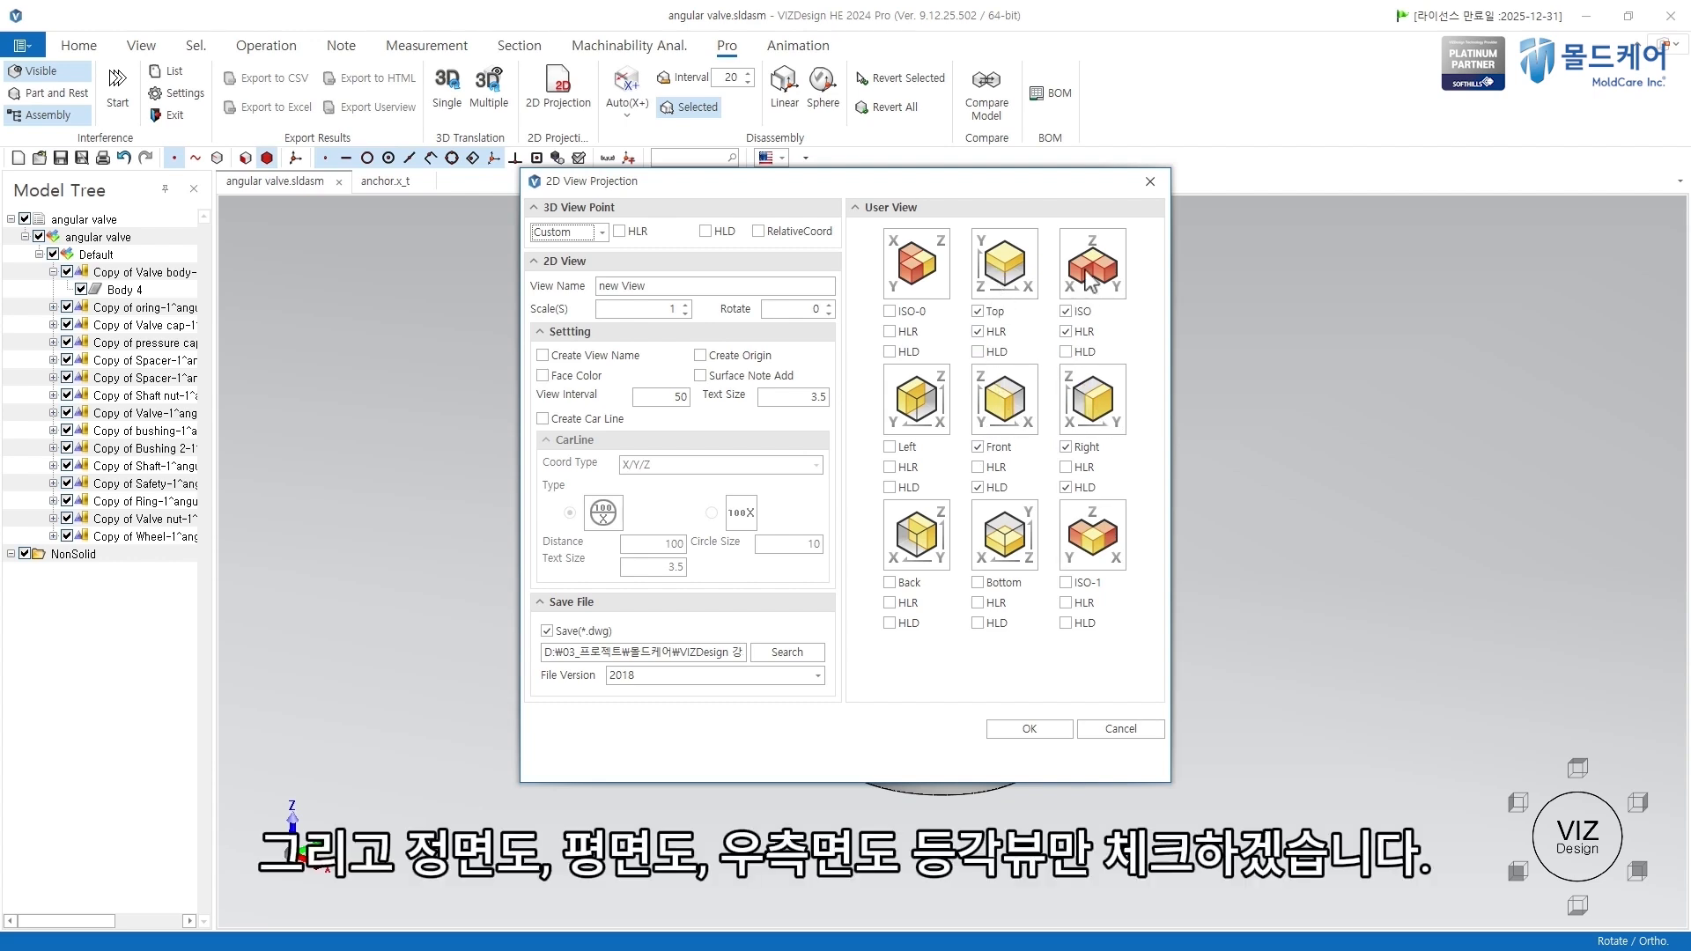
Step: Generate the valve's Top, ISO, Front and Right projections and open the saved new View.dwg to inspect all four views
click(1029, 729)
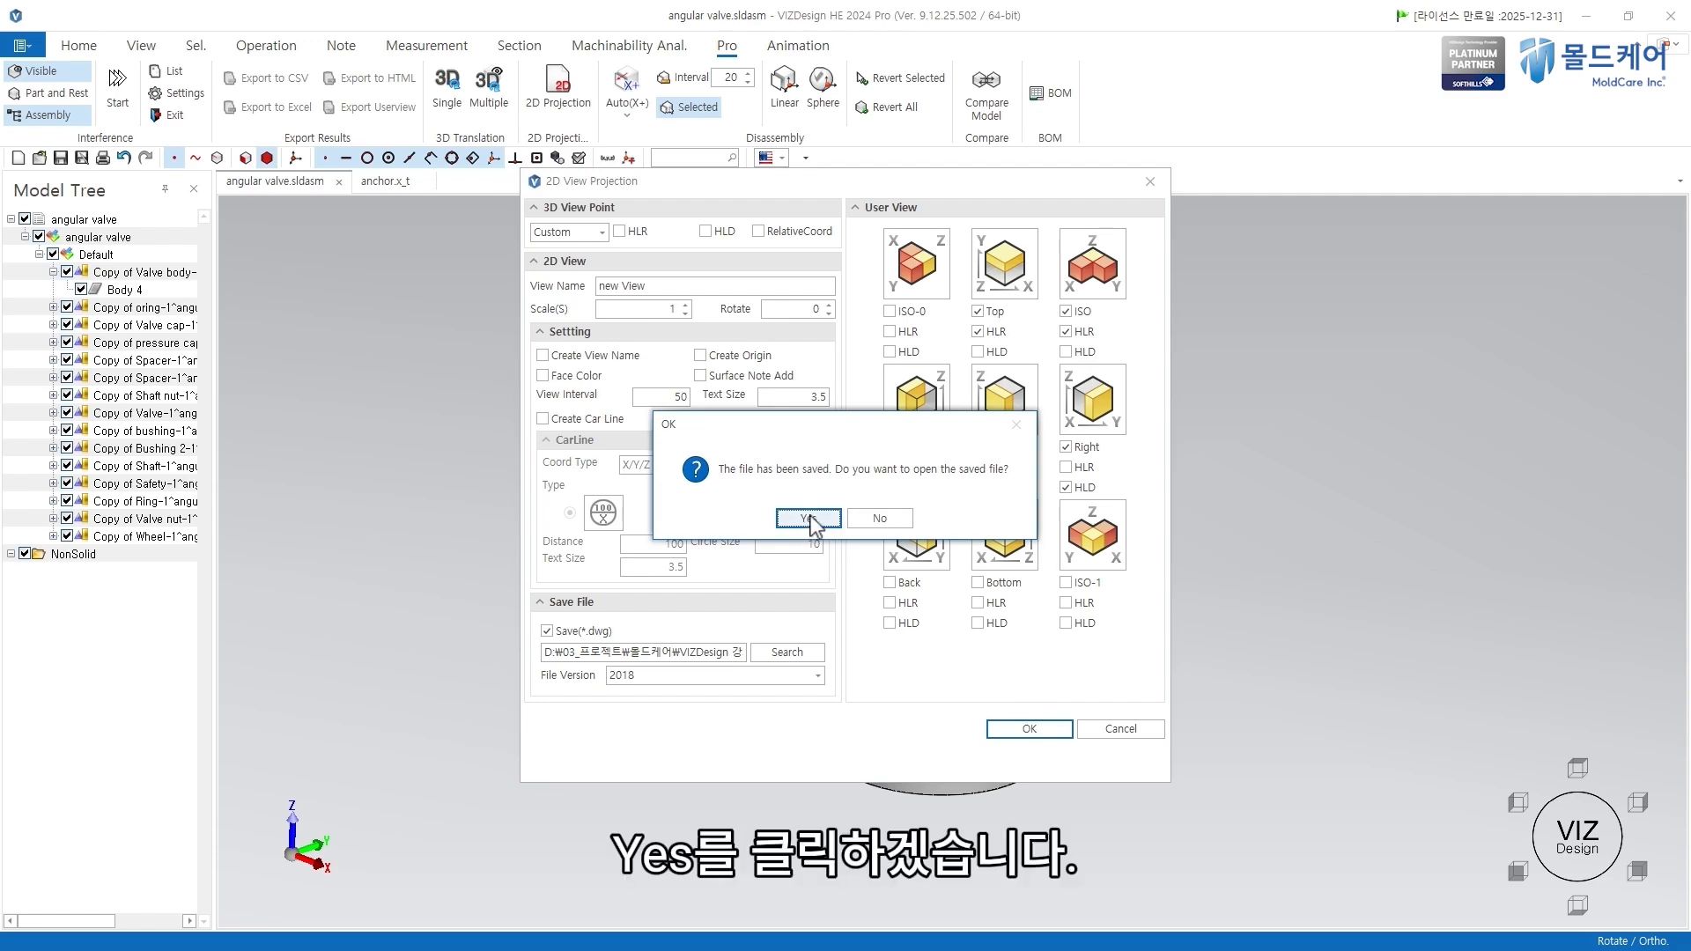
click(809, 520)
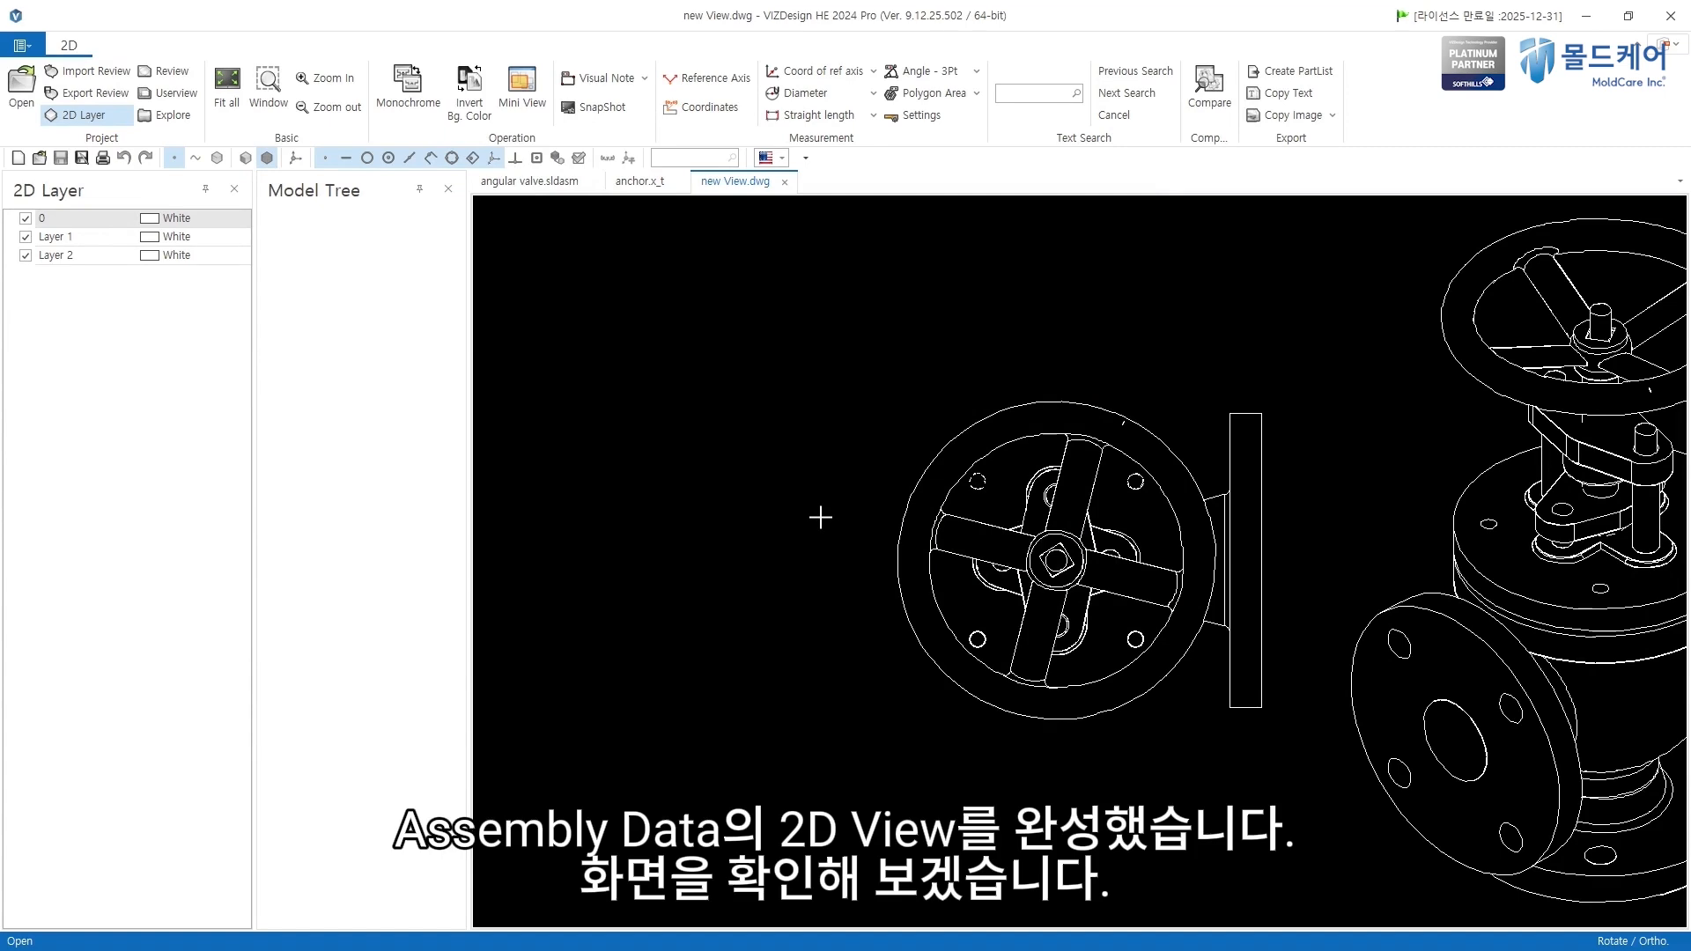
scroll(821, 517, down, 4)
mouse_move(864, 647)
middle_down()
mouse_move(841, 456)
mouse_move(854, 503)
middle_up()
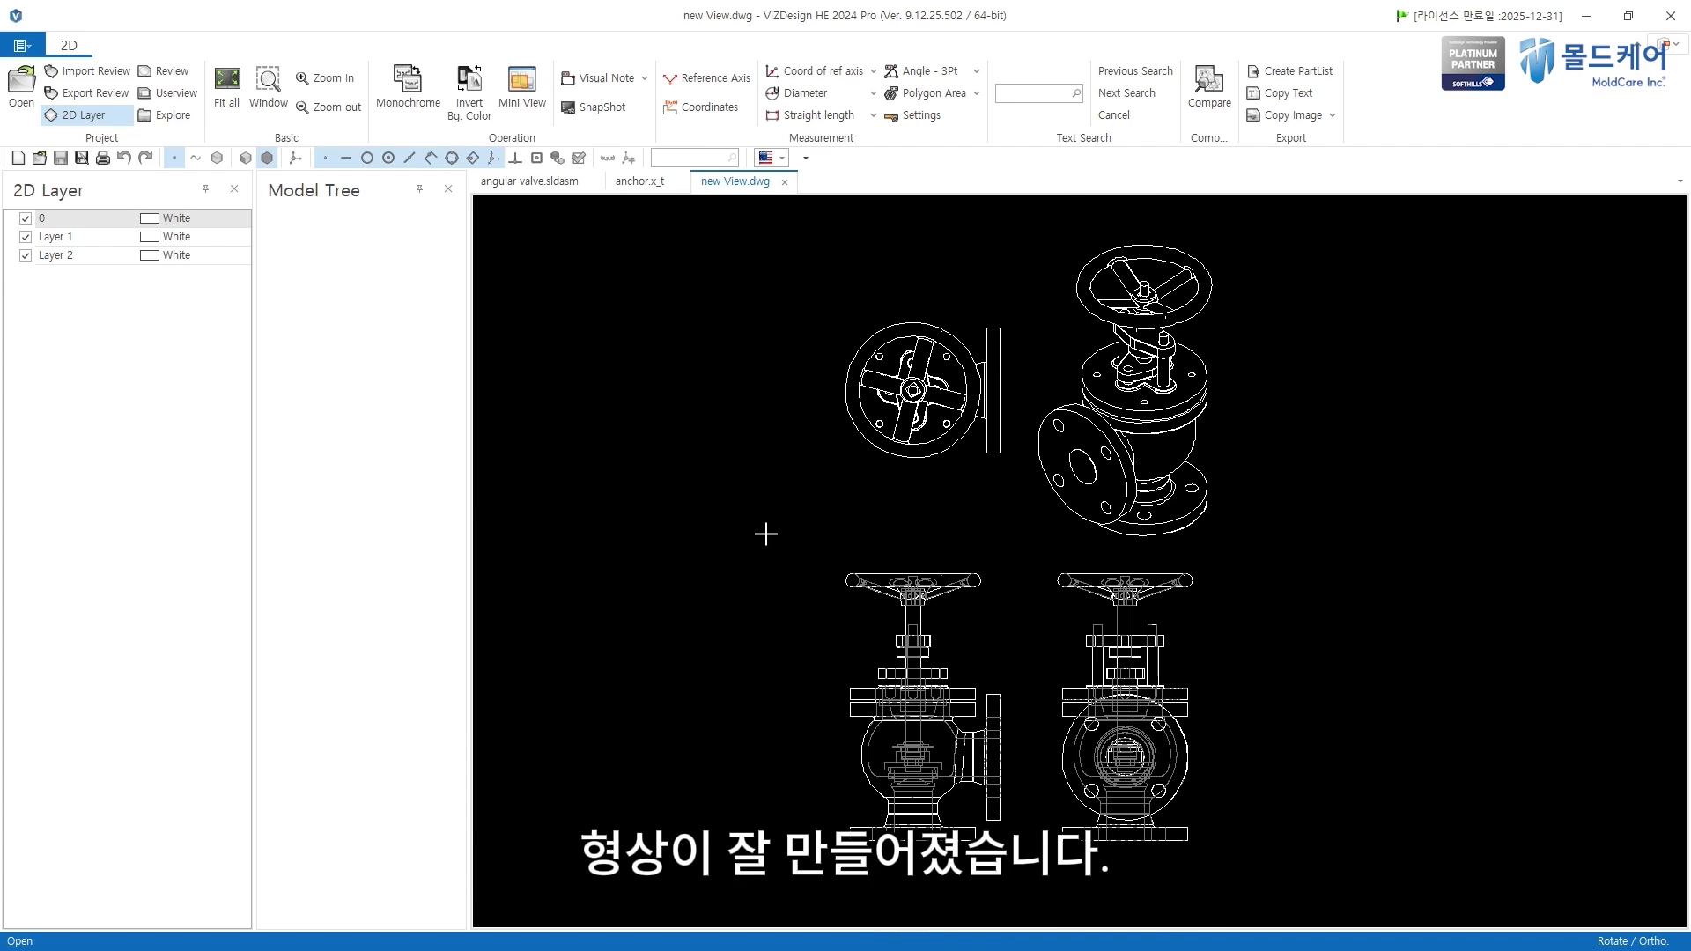